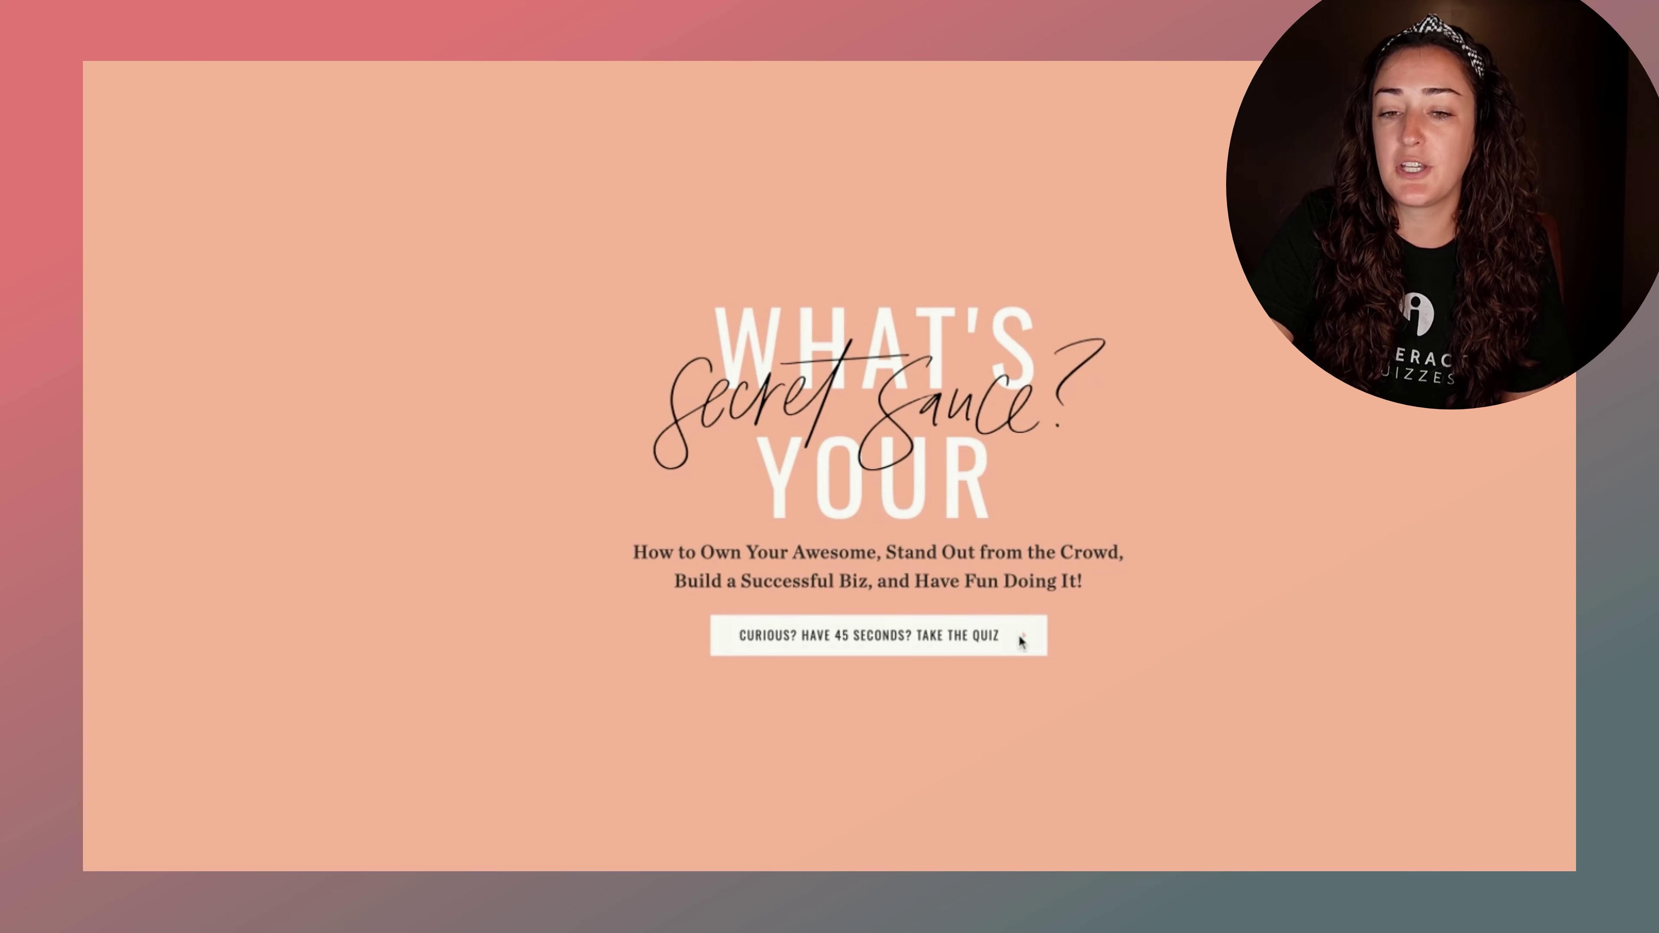
- Take the quiz on the first example landing page, answering six questions
left_click(993, 639)
left_click(991, 544)
left_click(991, 519)
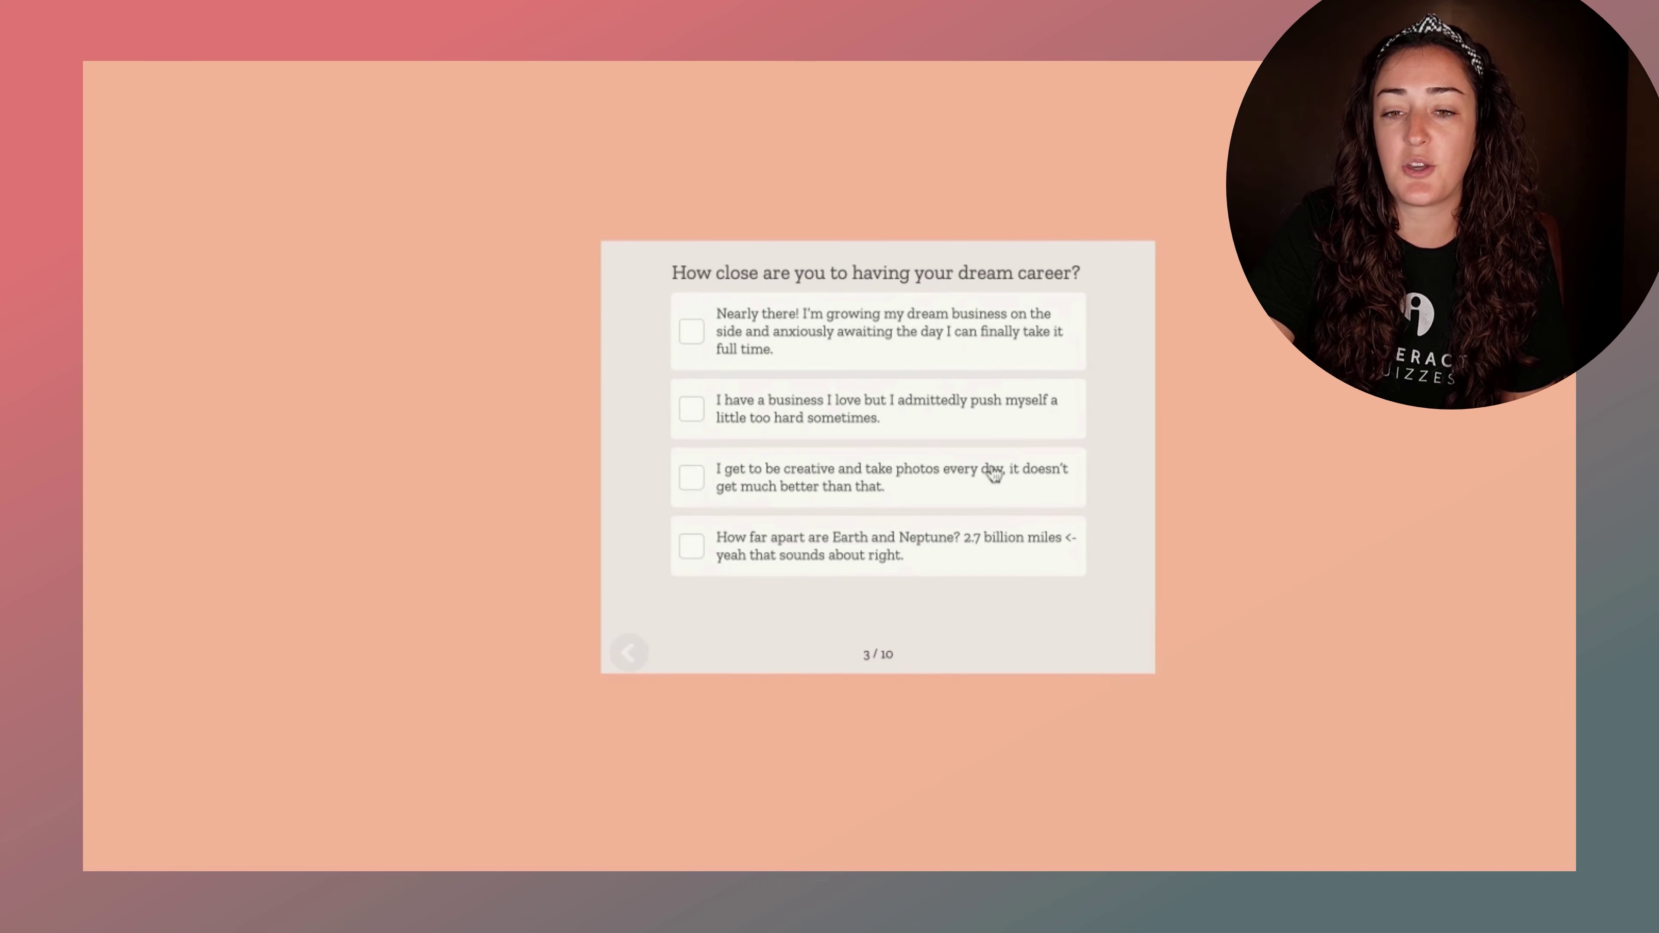
left_click(991, 430)
left_click(993, 357)
left_click(992, 338)
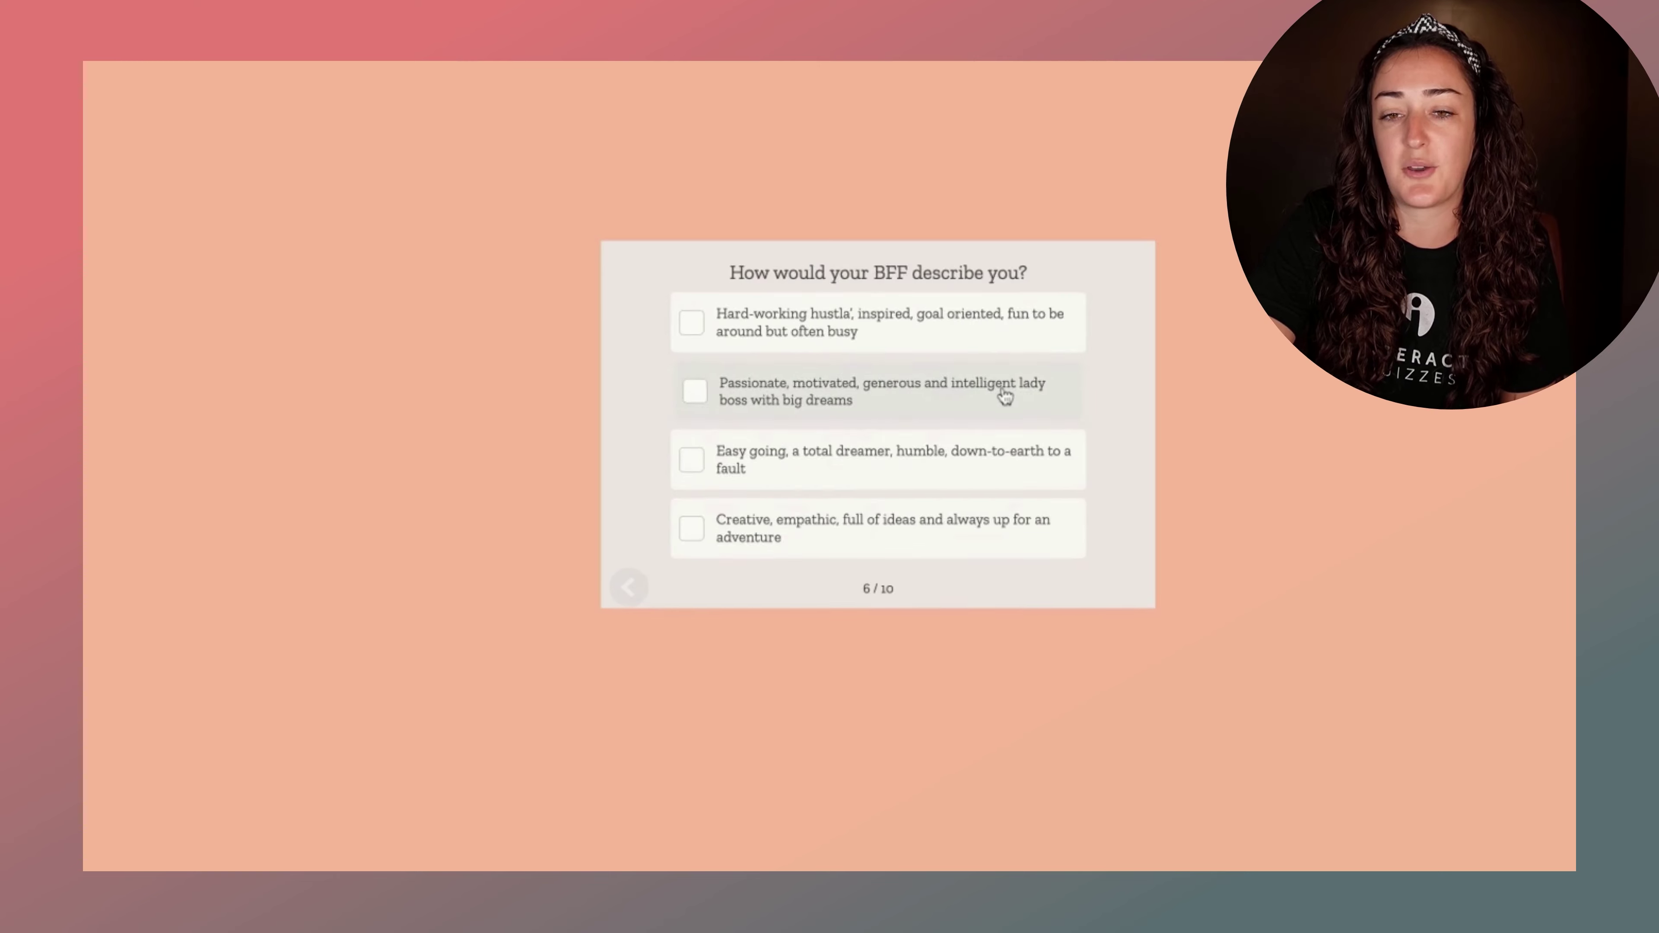
left_click(1000, 393)
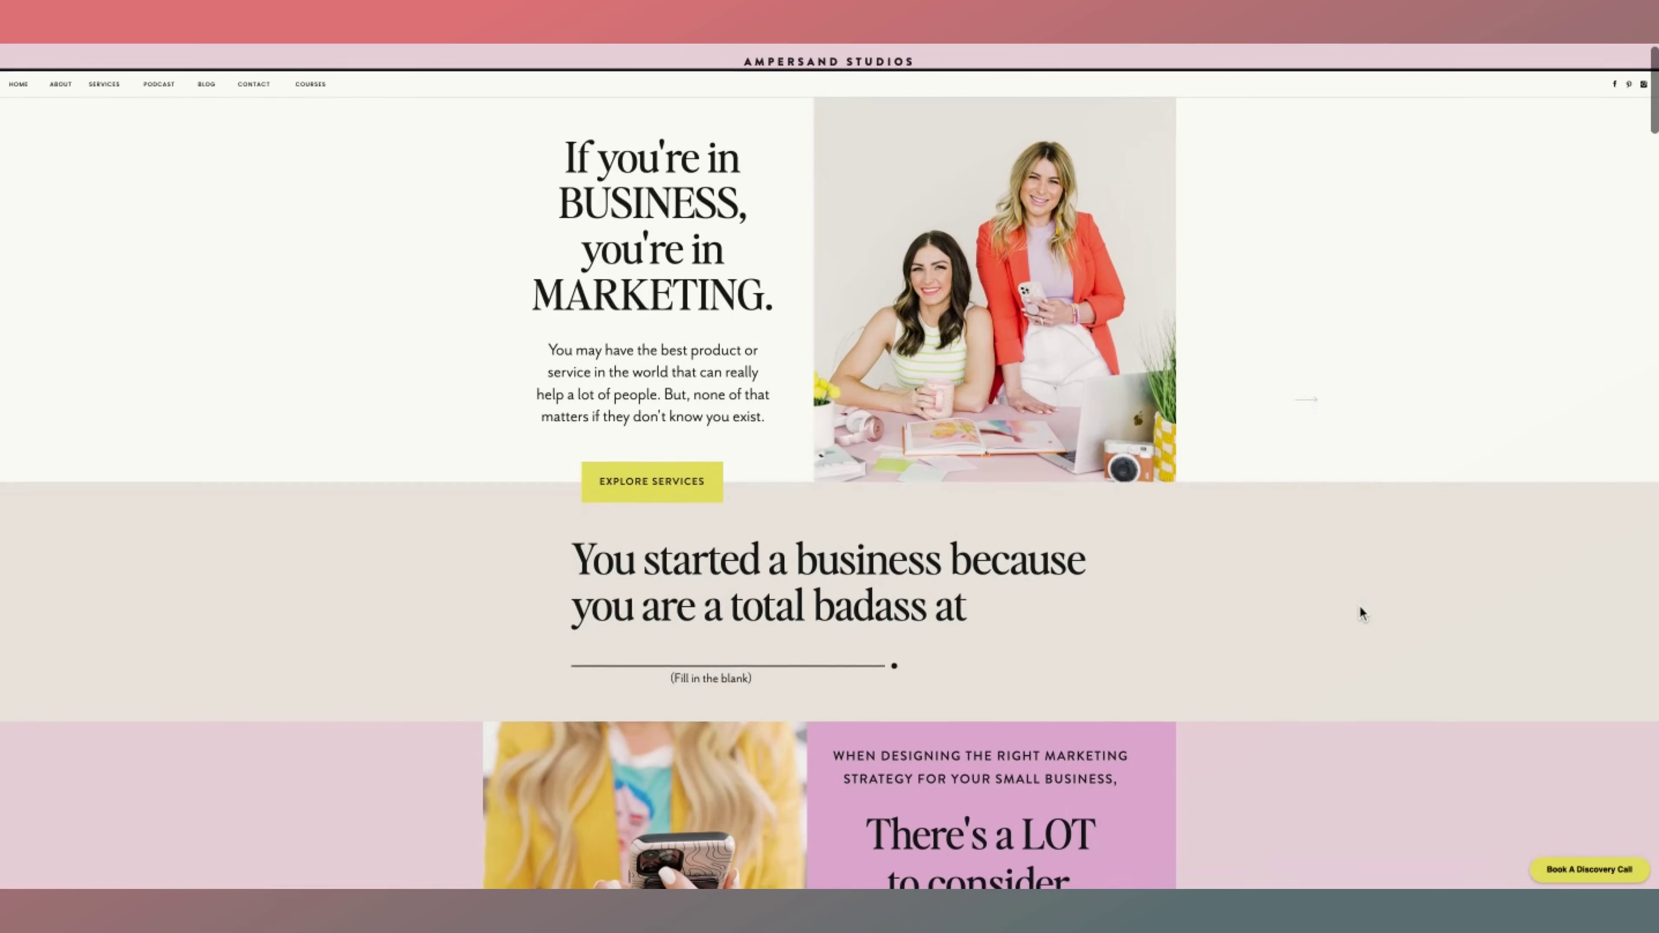
- Start the Brand Persona quiz and answer Careful, Risky, kicks, humour and opportunity questions
scroll(1359, 607, "down", 15)
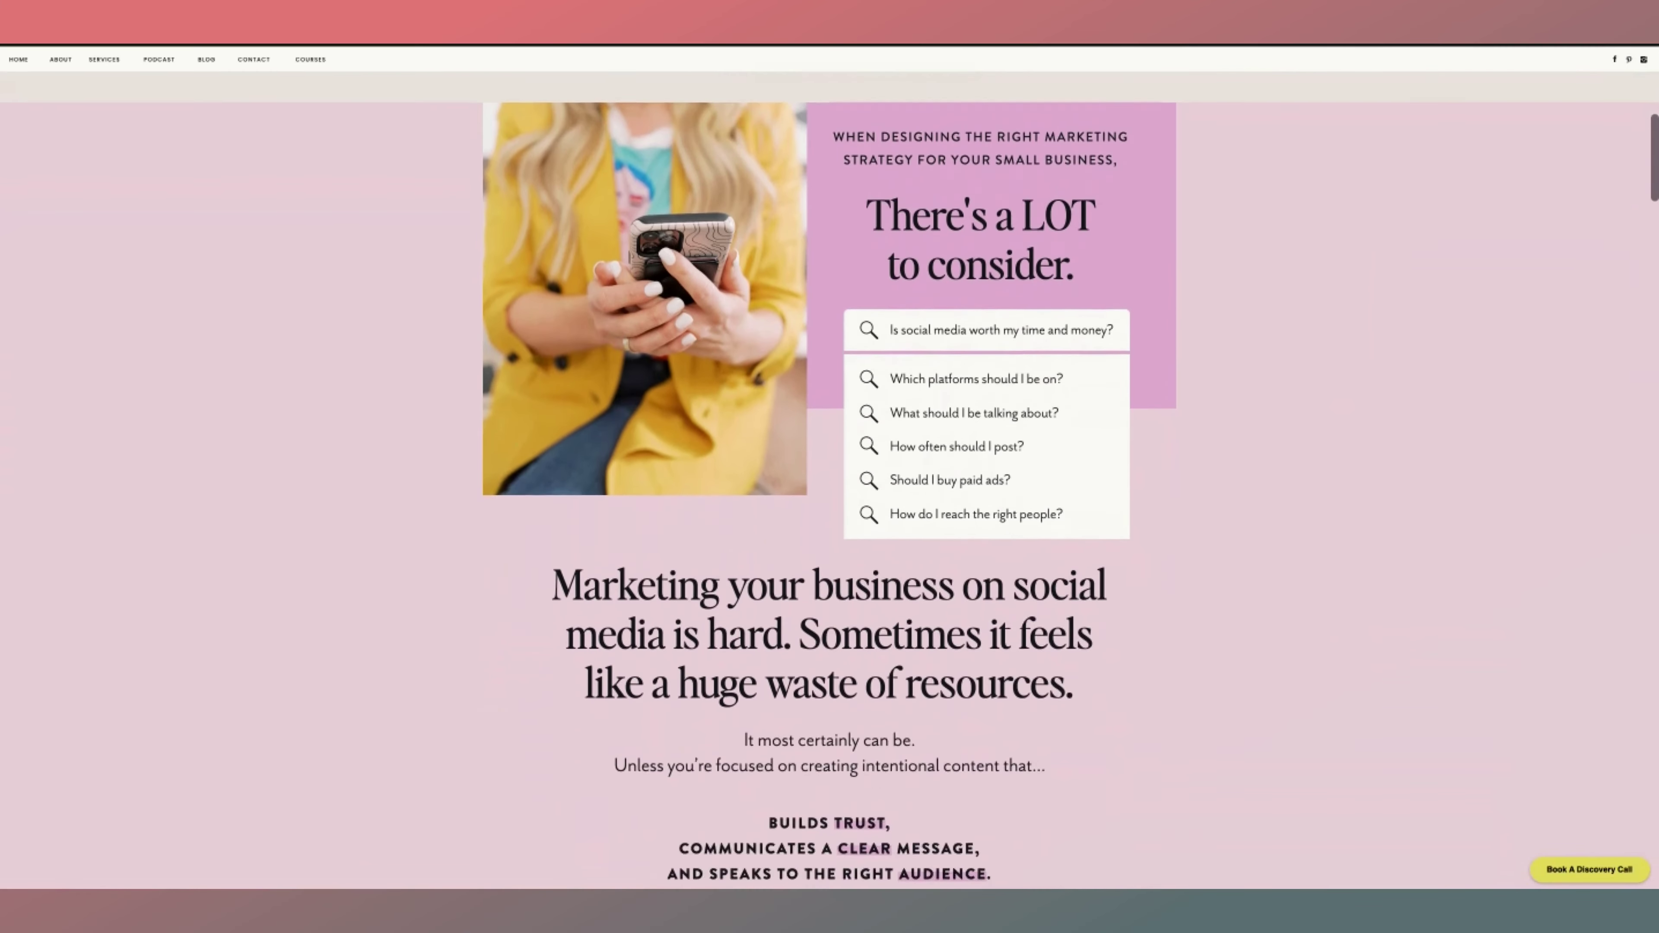
scroll(830, 480, "down", 15)
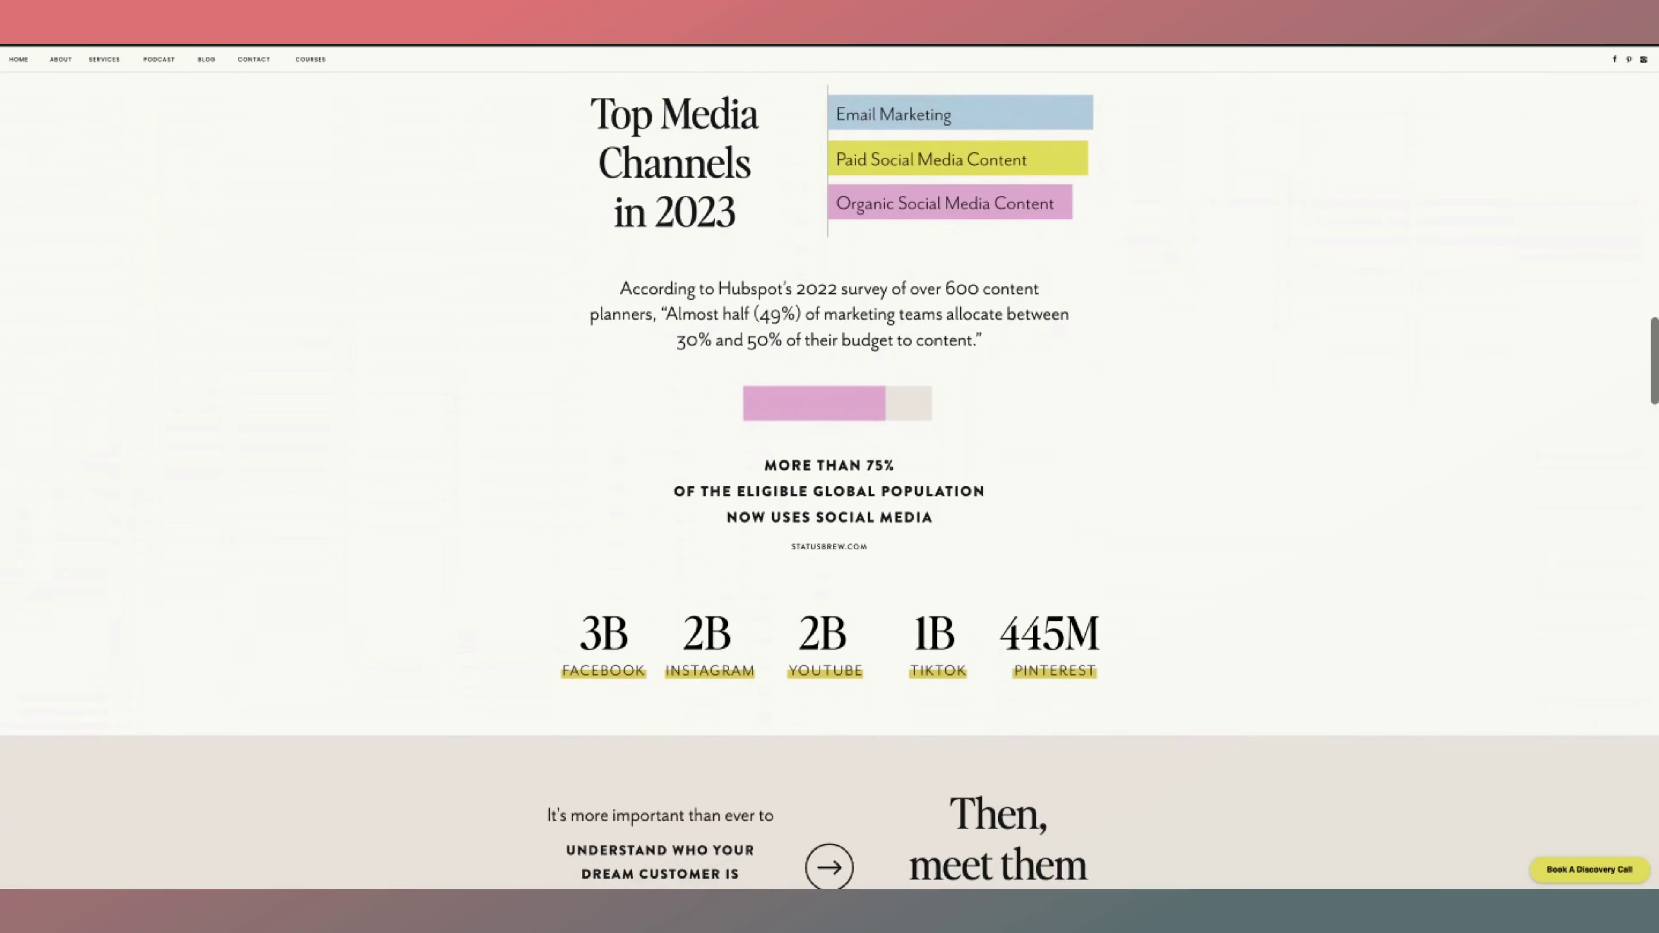
scroll(829, 481, "down", 15)
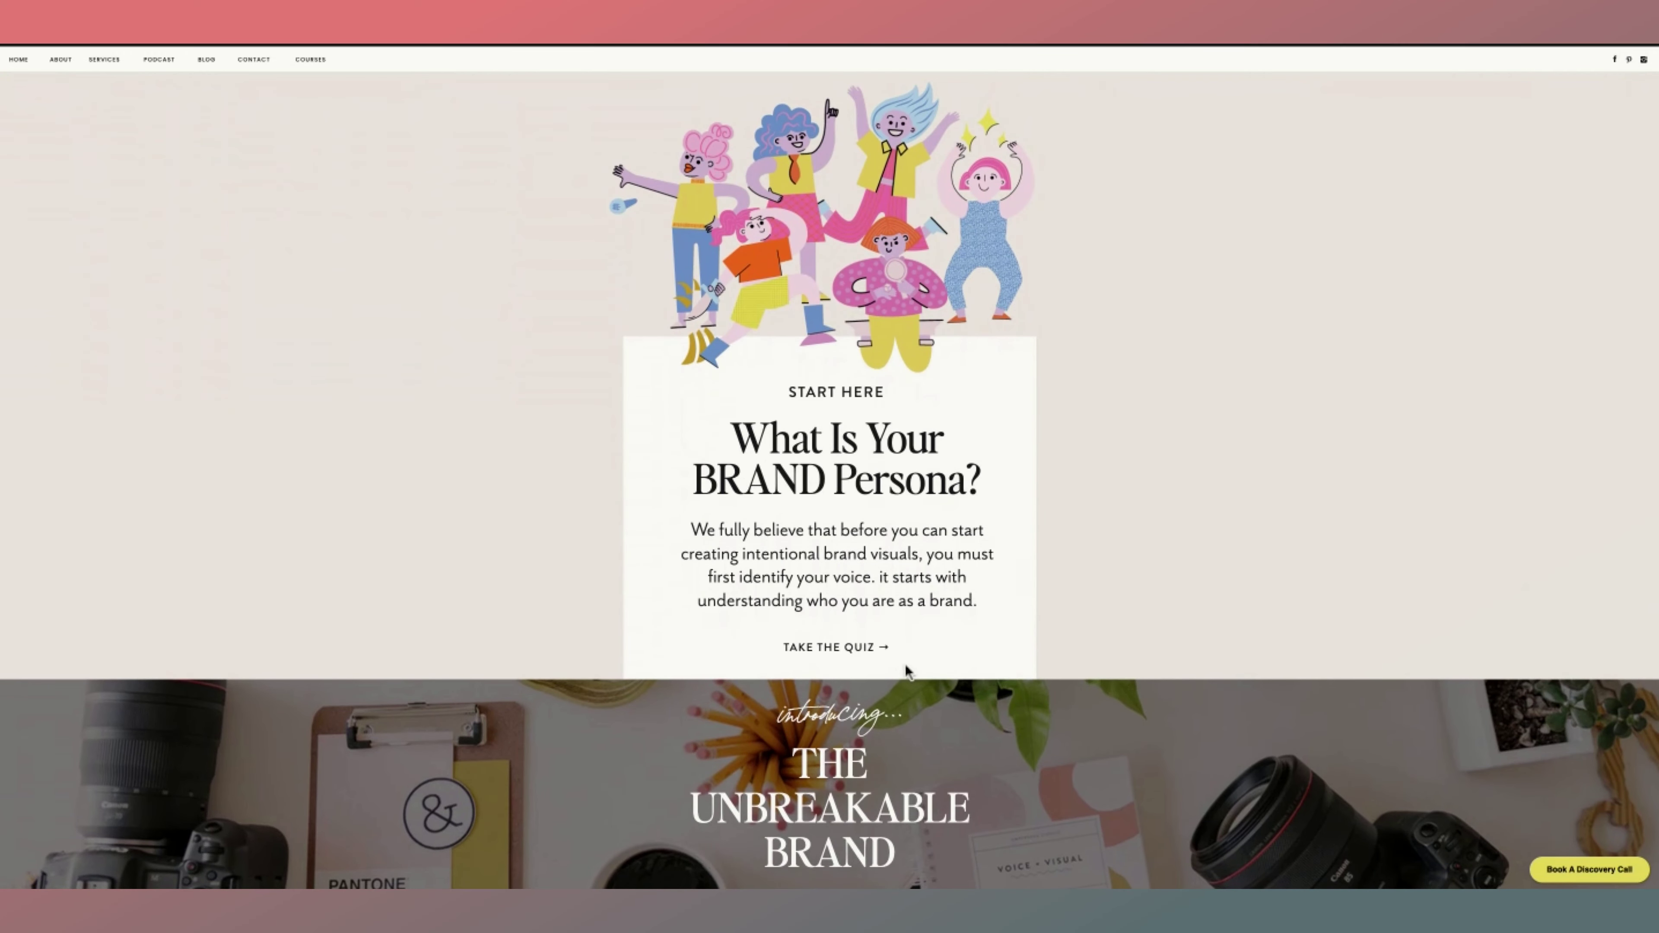
left_click(893, 660)
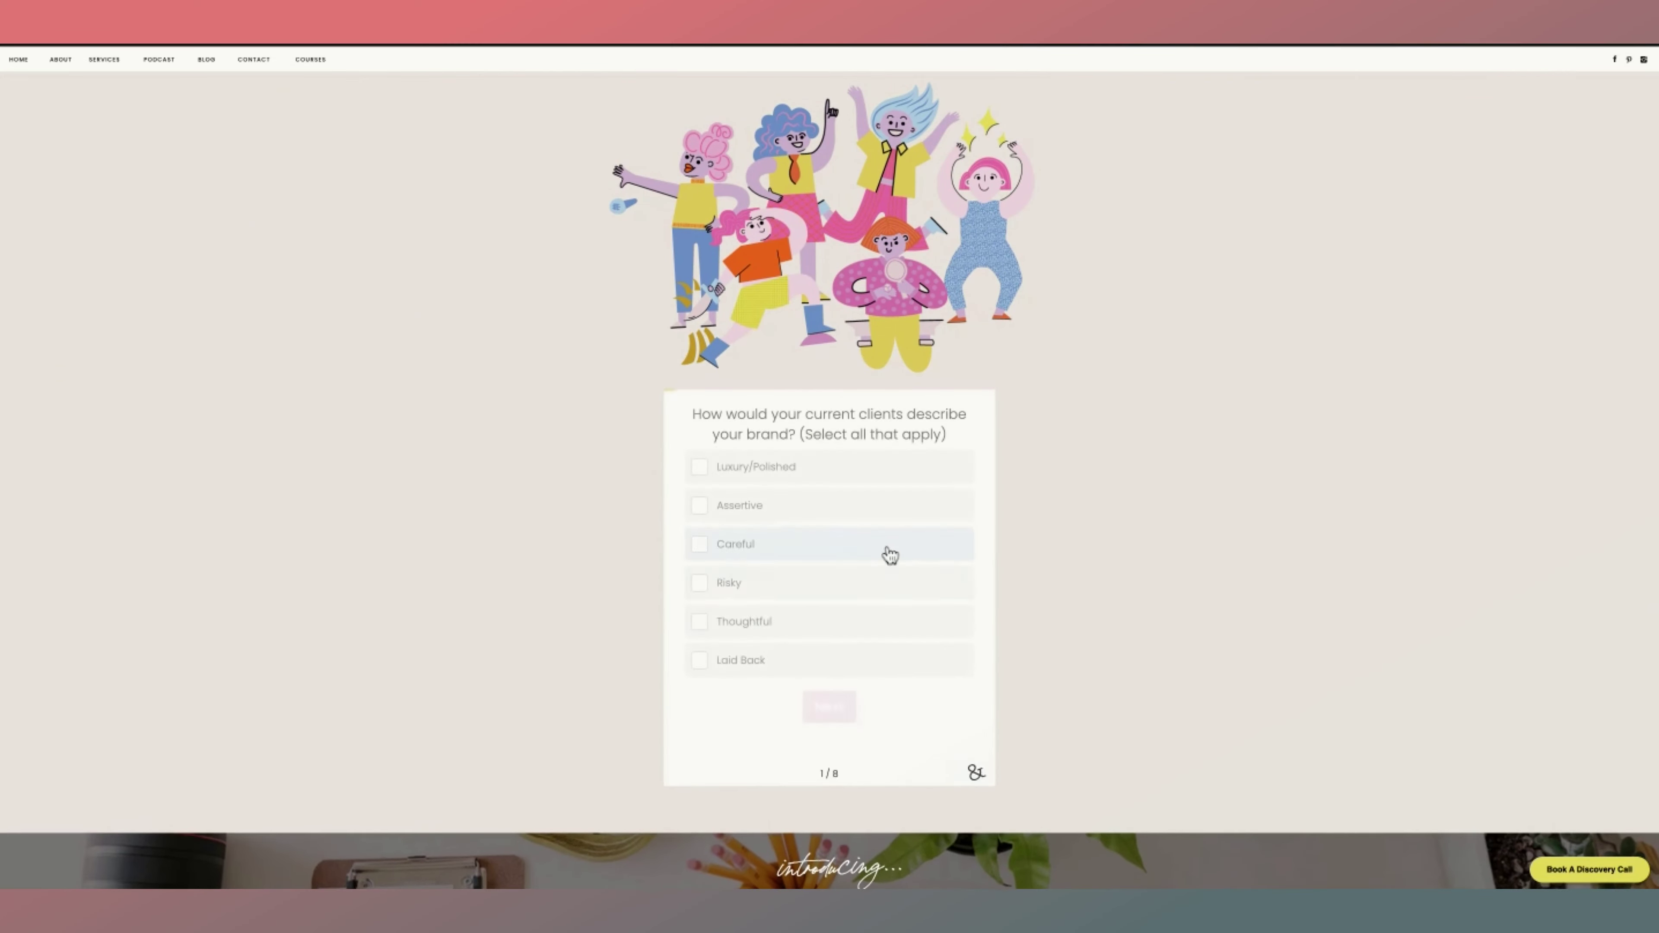
left_click(889, 549)
left_click(885, 588)
left_click(828, 704)
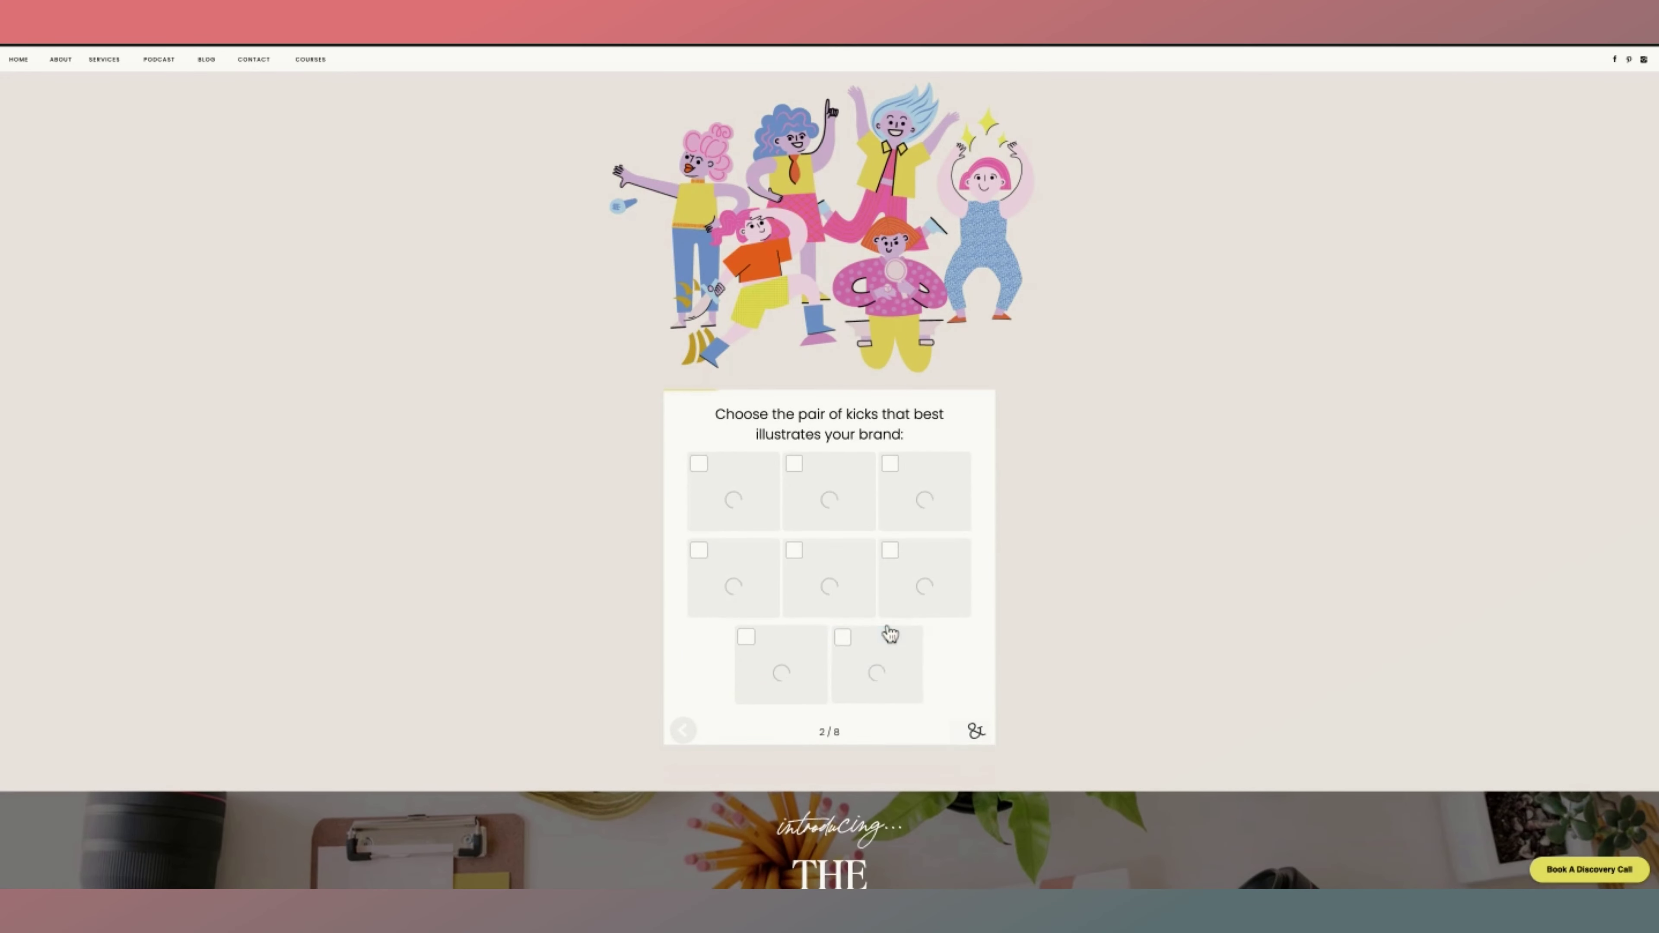
left_click(855, 679)
left_click(850, 613)
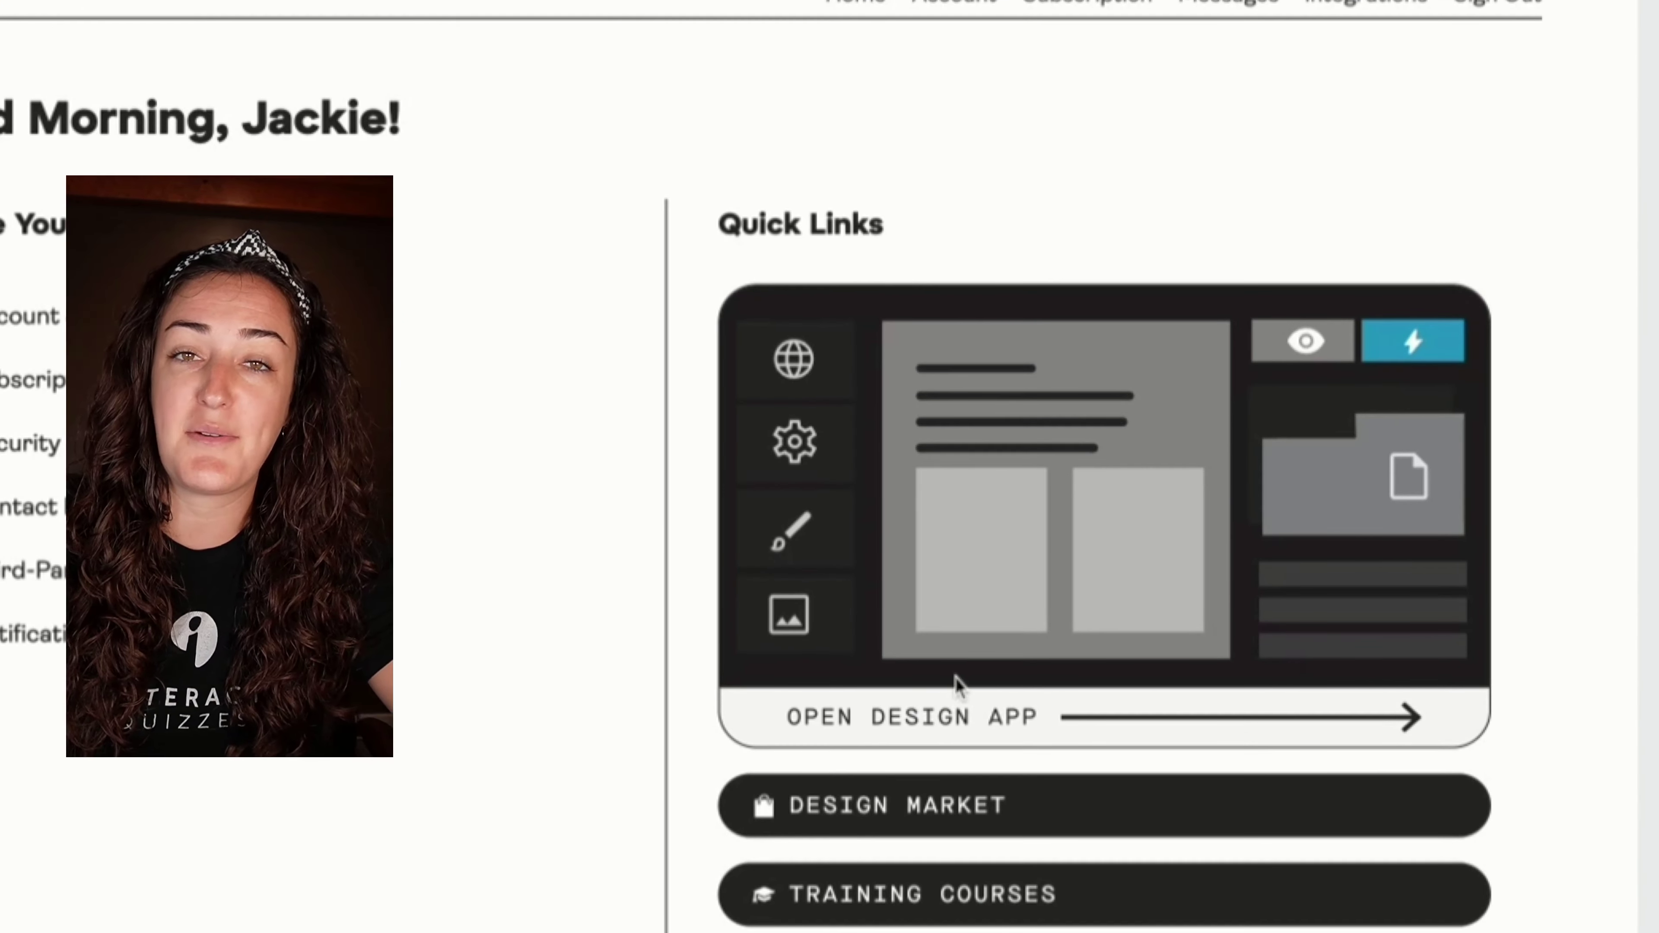
- Launch the Showit design app from the account dashboard
left_click(956, 686)
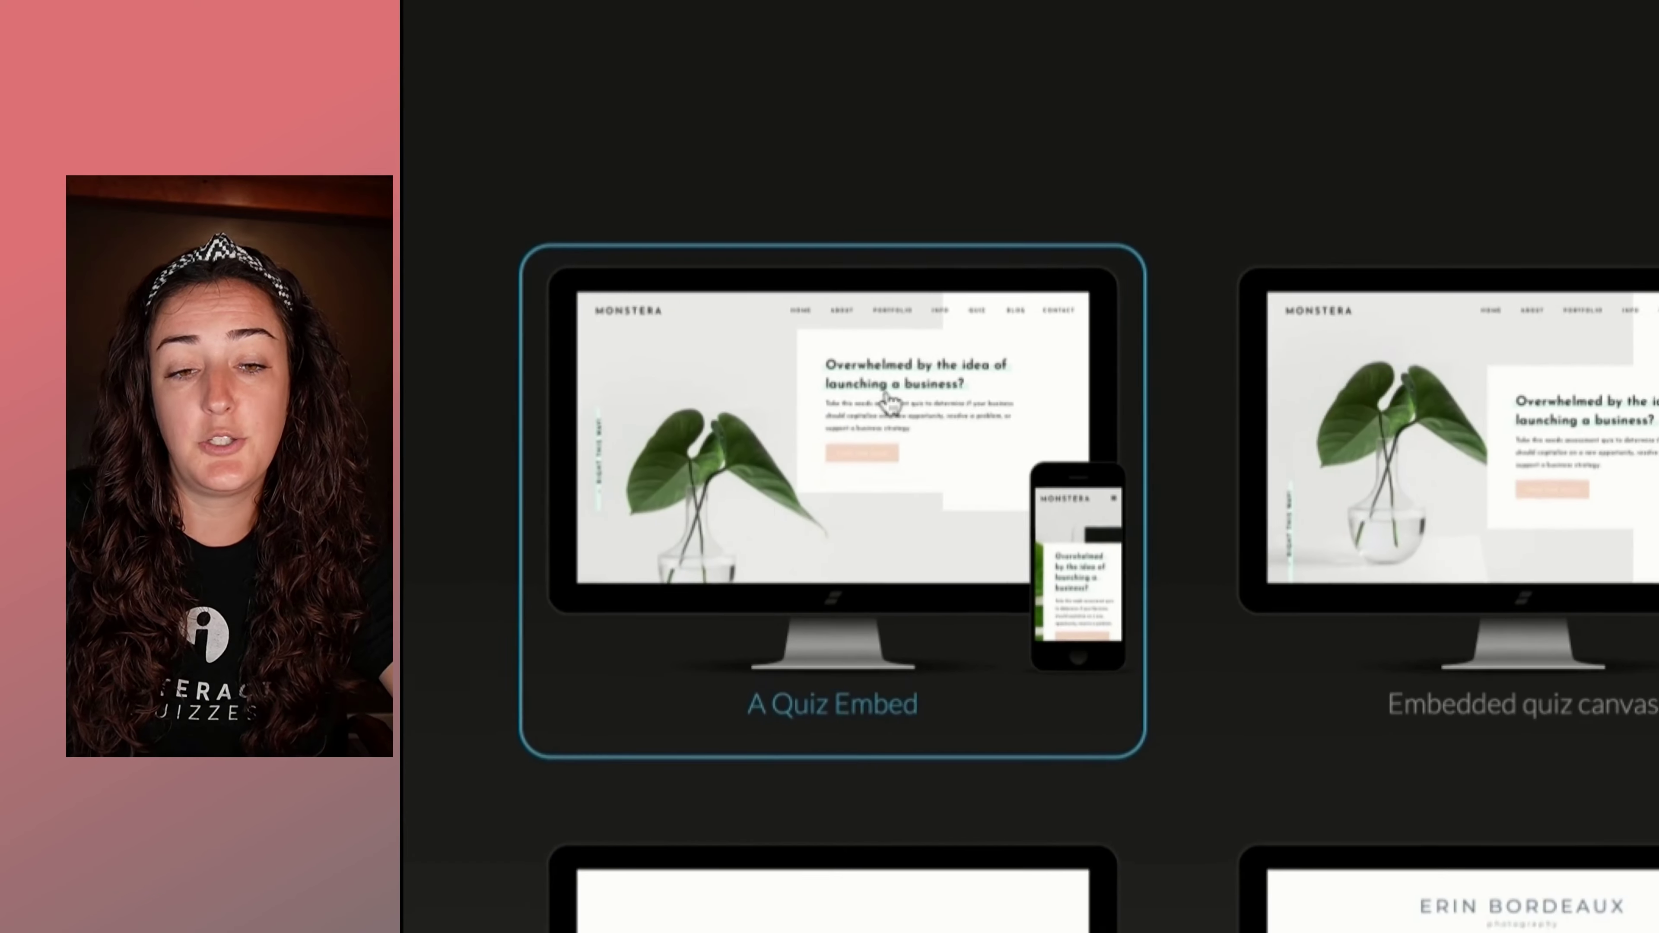
- Open A Quiz Embed, show desktop only, zoom out, and expand the Header's element list
left_click(696, 517)
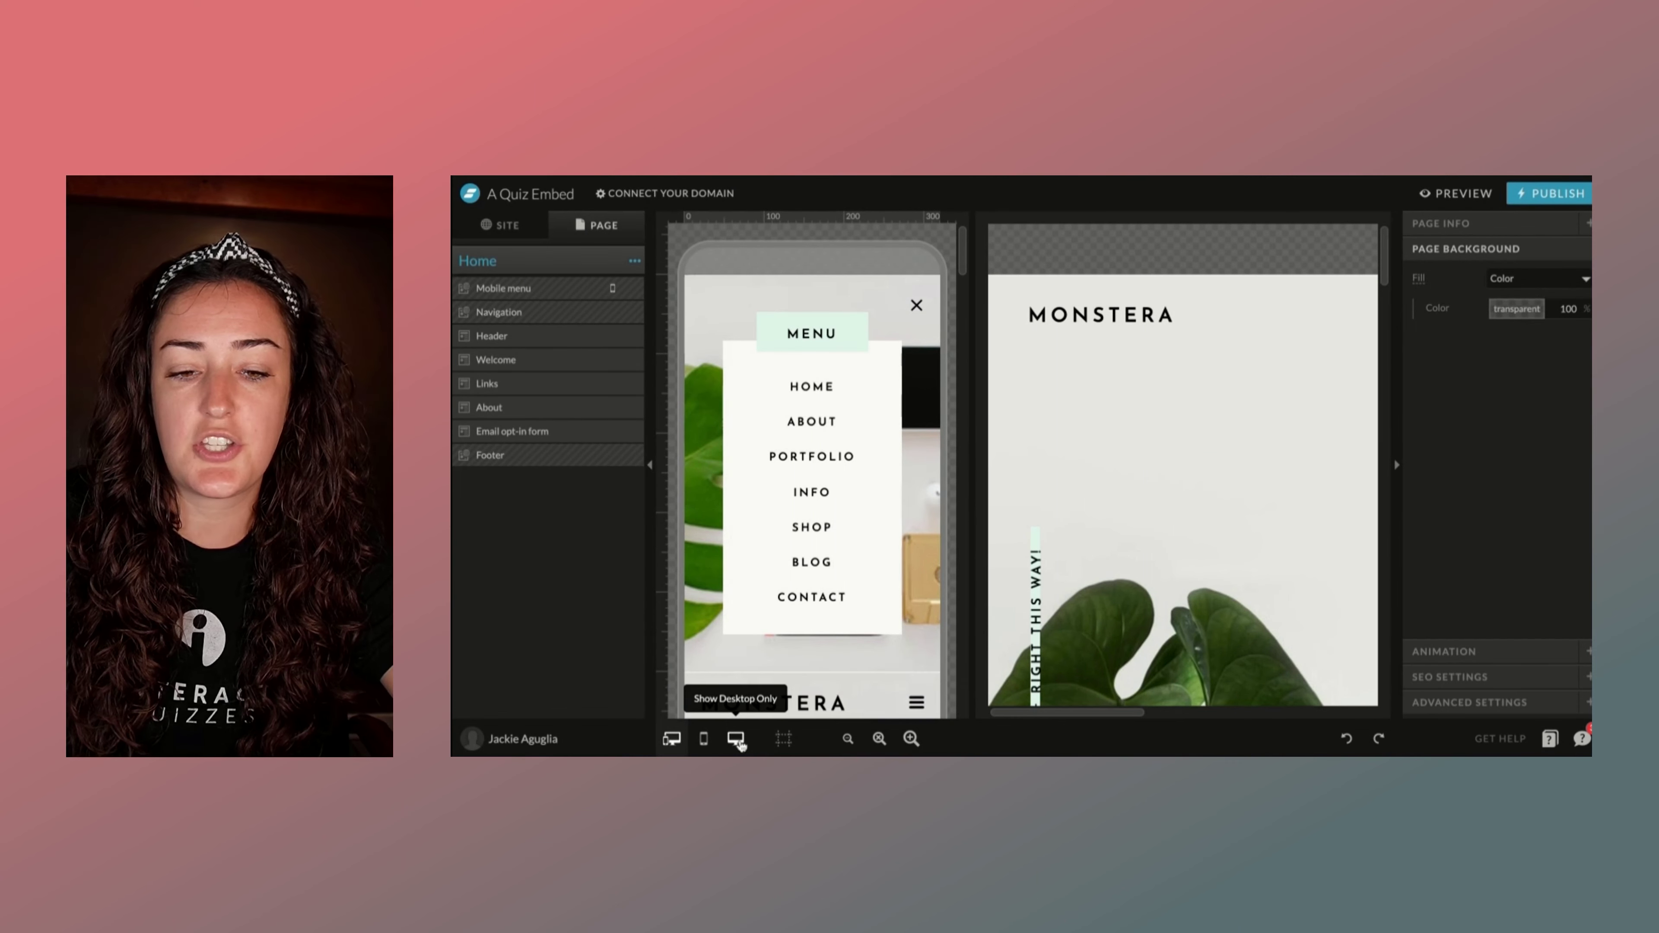
left_click(736, 738)
scroll(1039, 551, "up", 2)
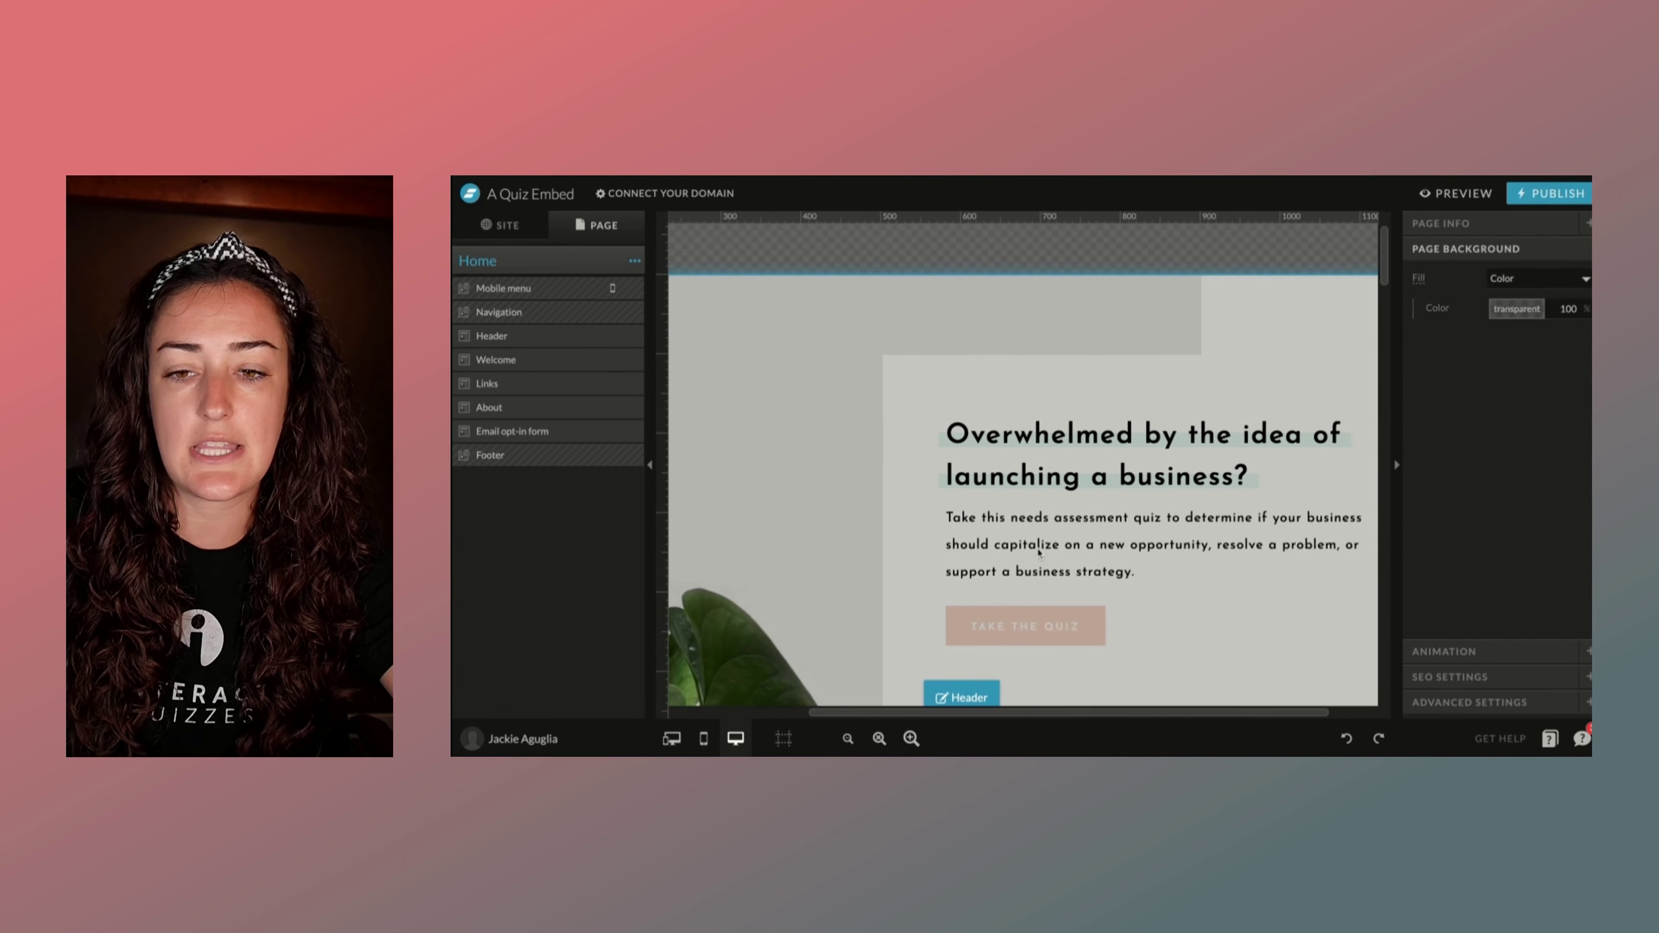
scroll(1038, 550, "right", 2)
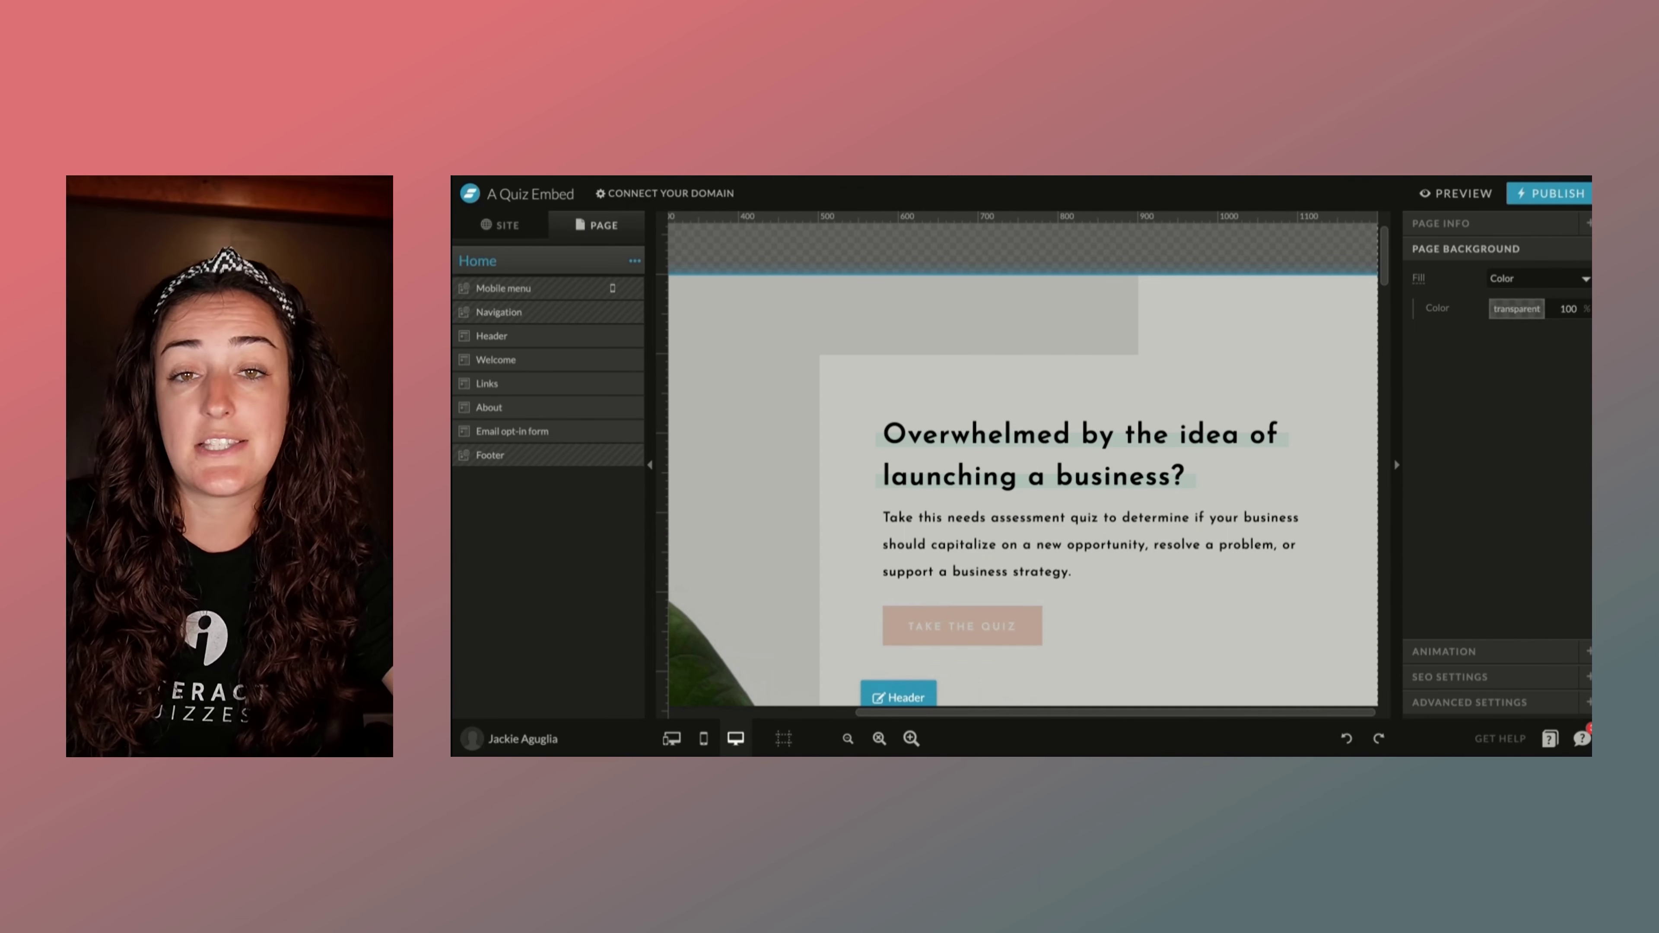
key("ctrl+minus")
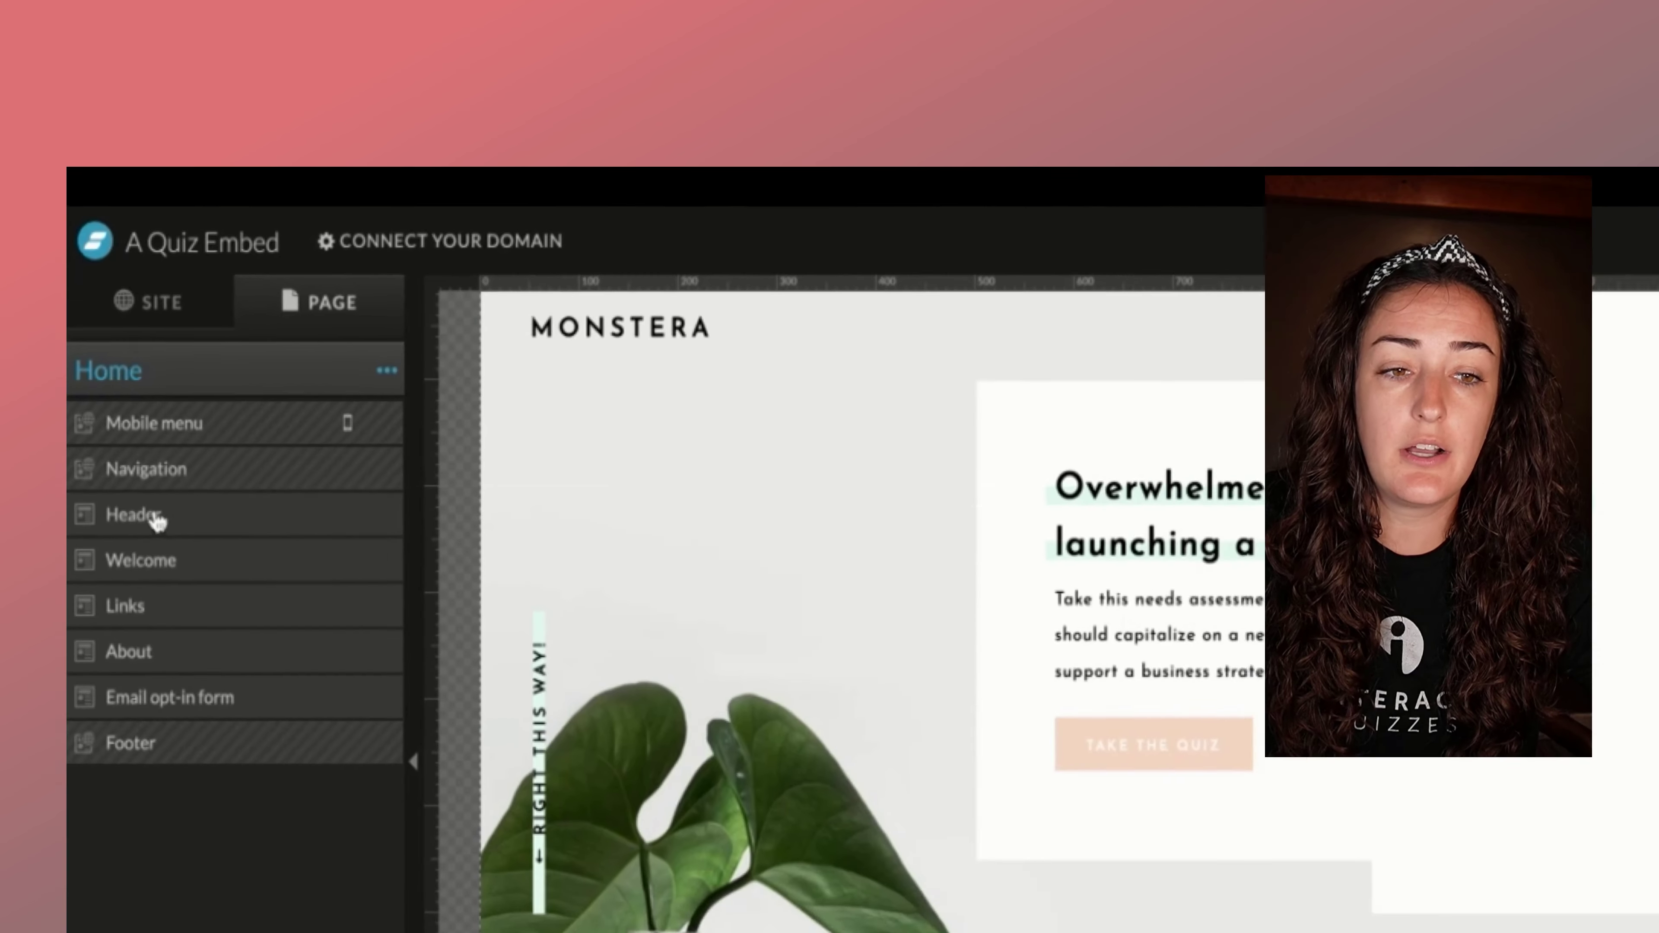
left_click(113, 360)
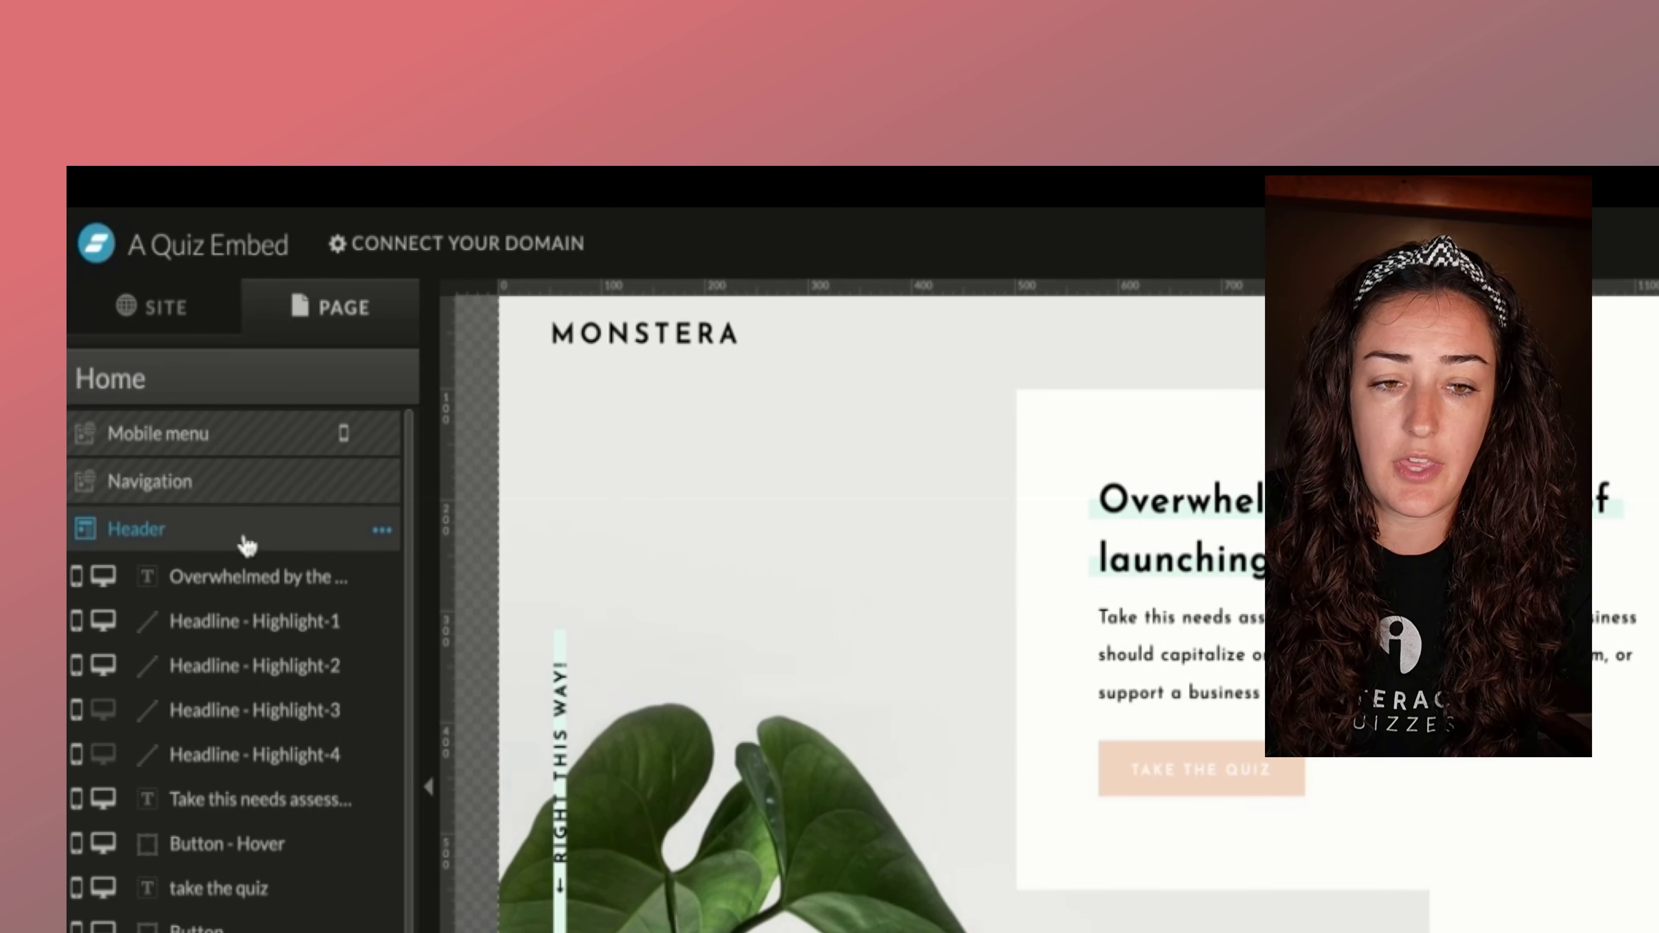
- Add a canvas view, View 1, to the Header from its options menu
left_click(382, 530)
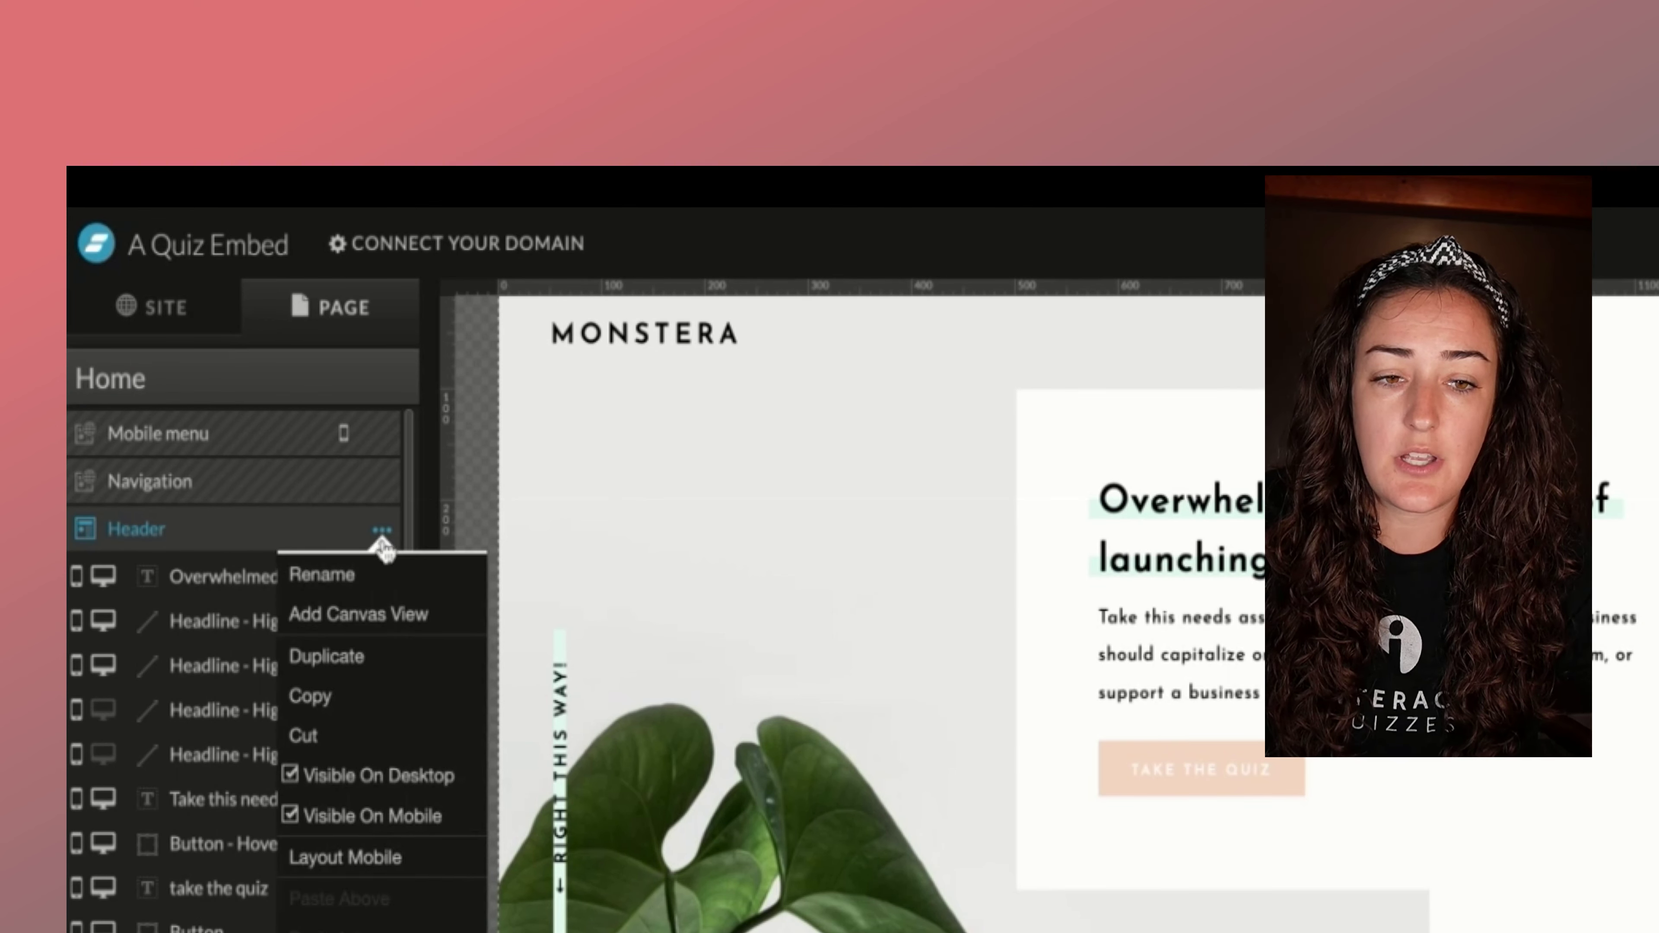
left_click(386, 627)
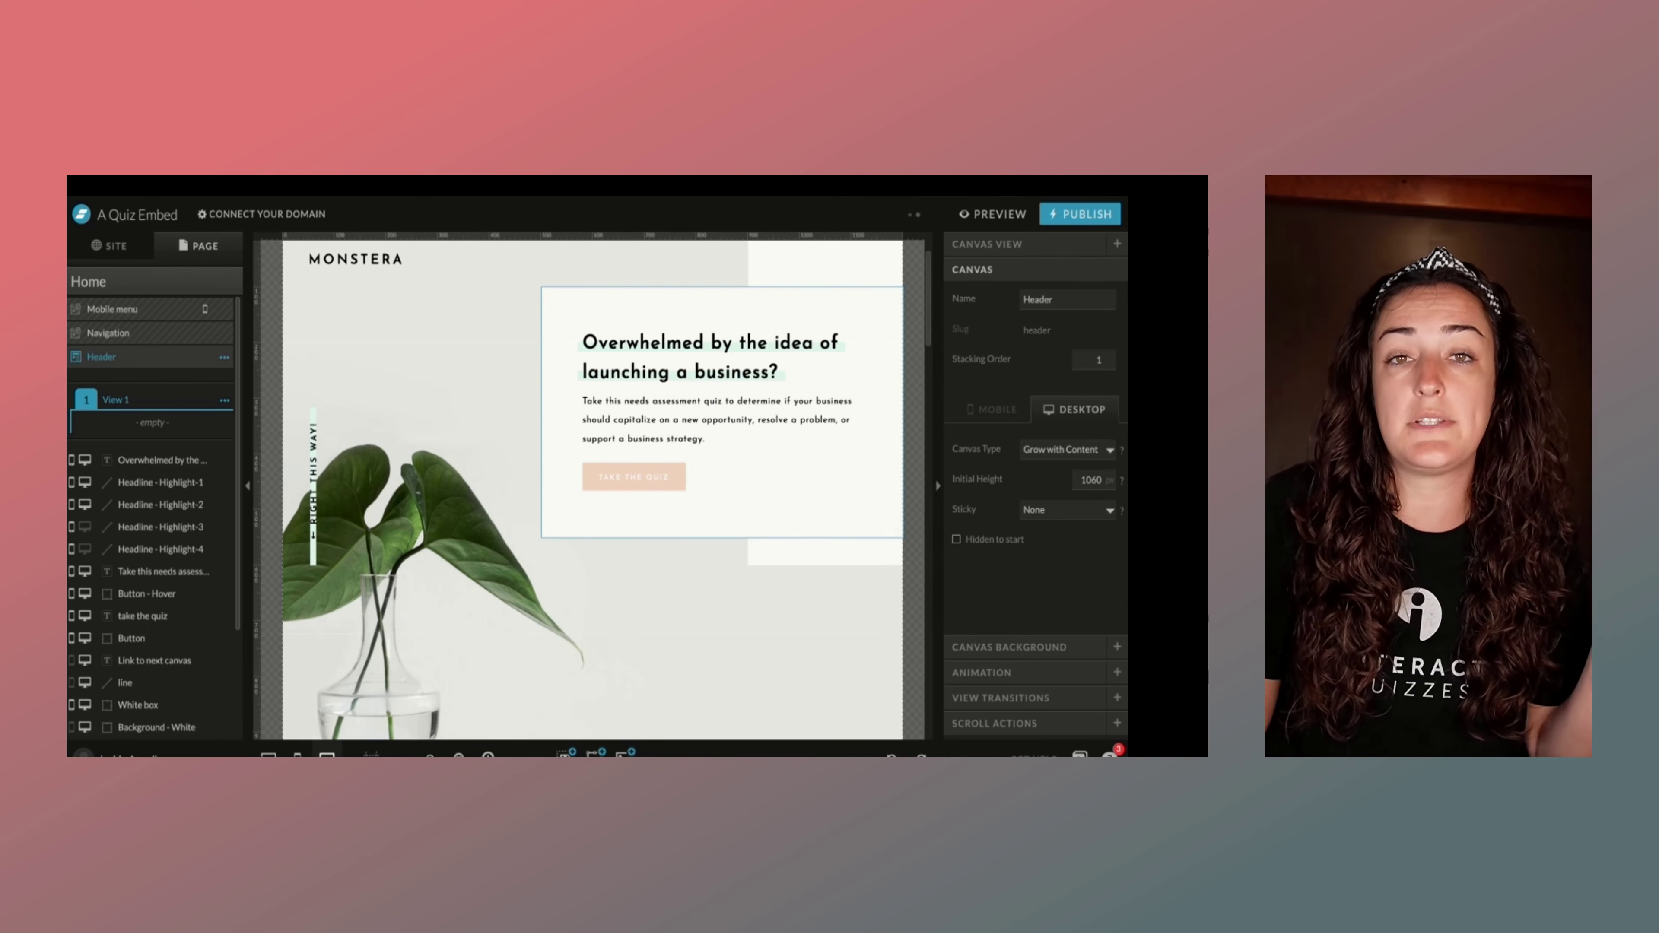
- Move the headline through Arrow Down - mobile into View 1, then select Button - Hover
scroll(172, 574, "down", 2)
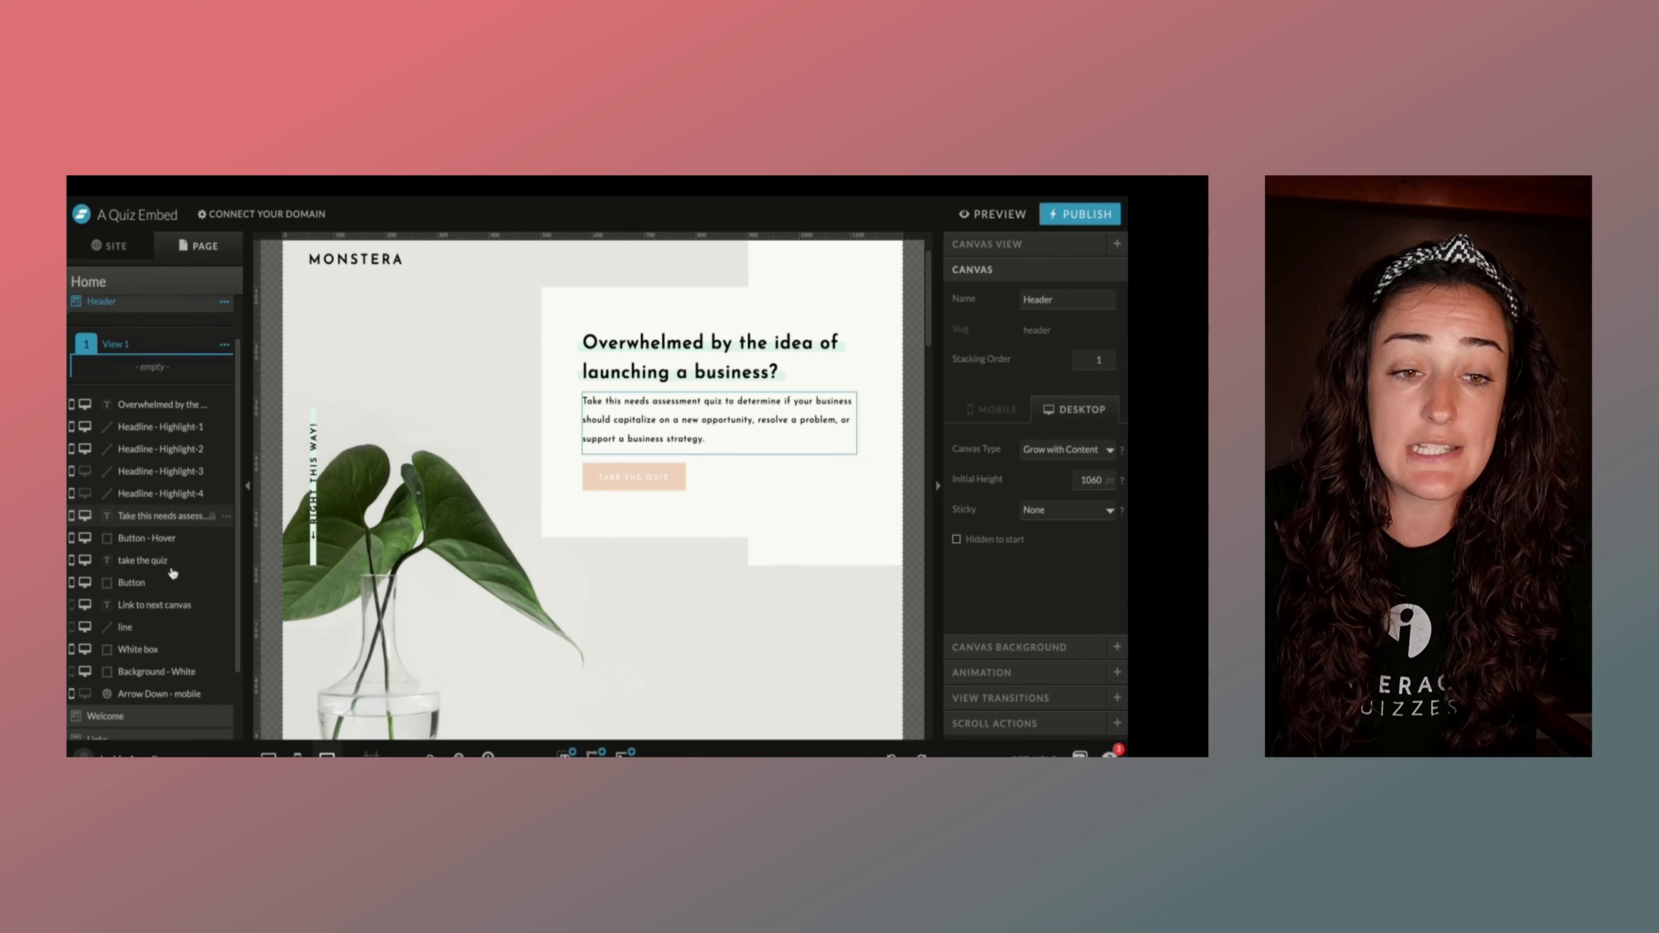
scroll(172, 573, "down", 2)
left_click(172, 347)
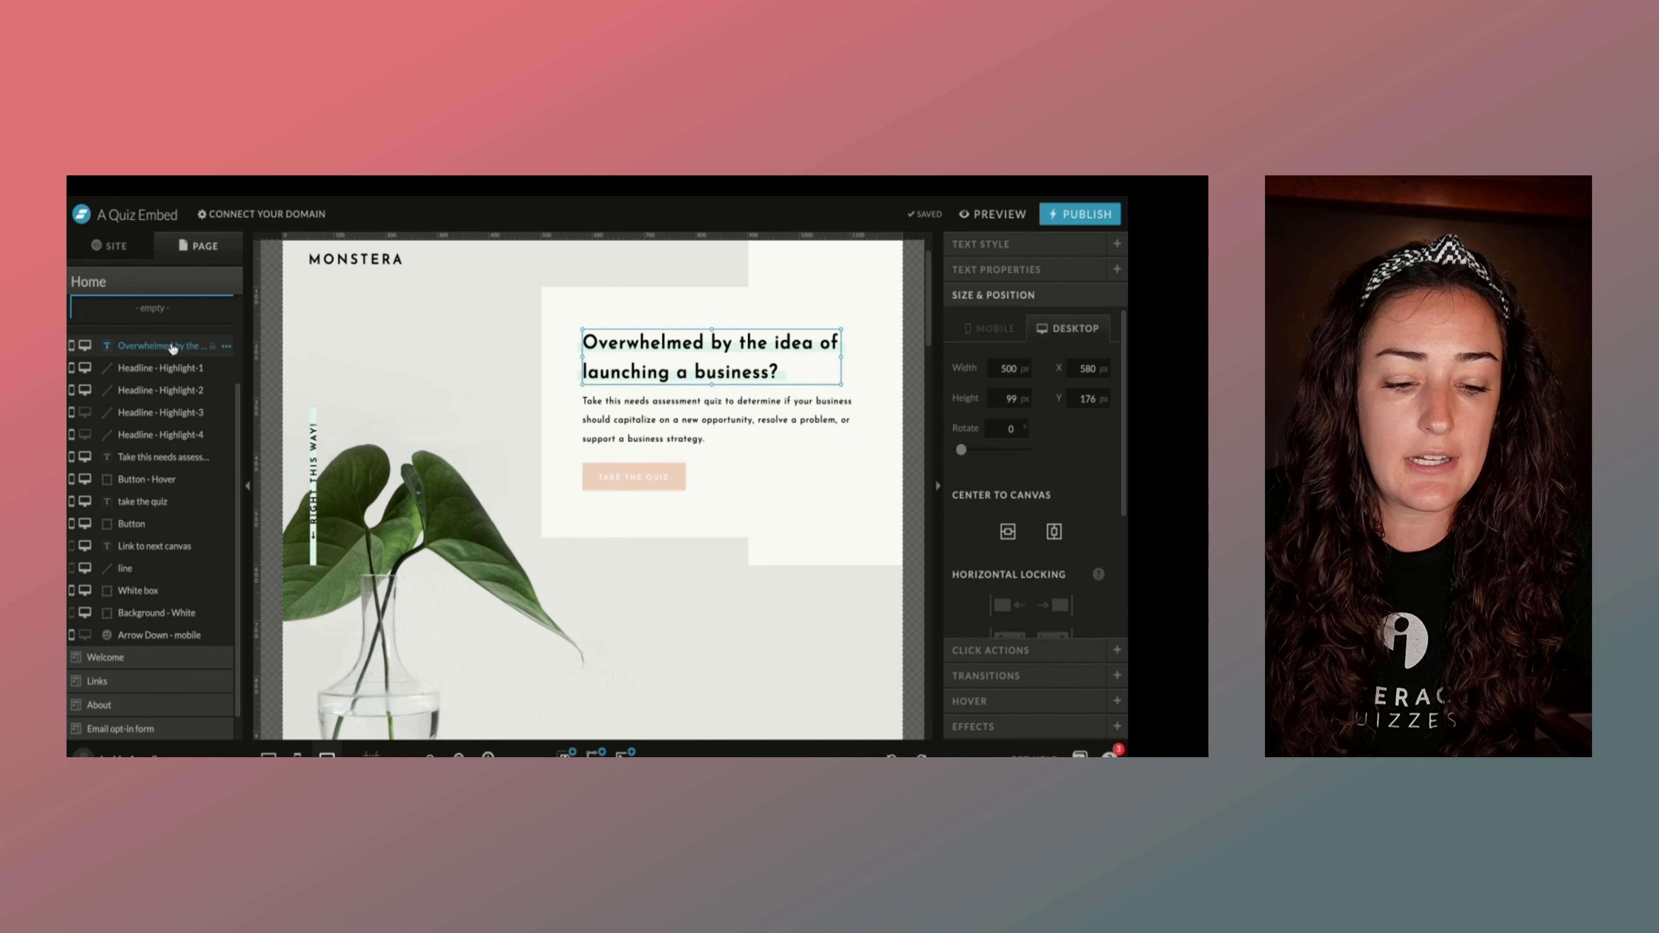
left_click(162, 632, "shift")
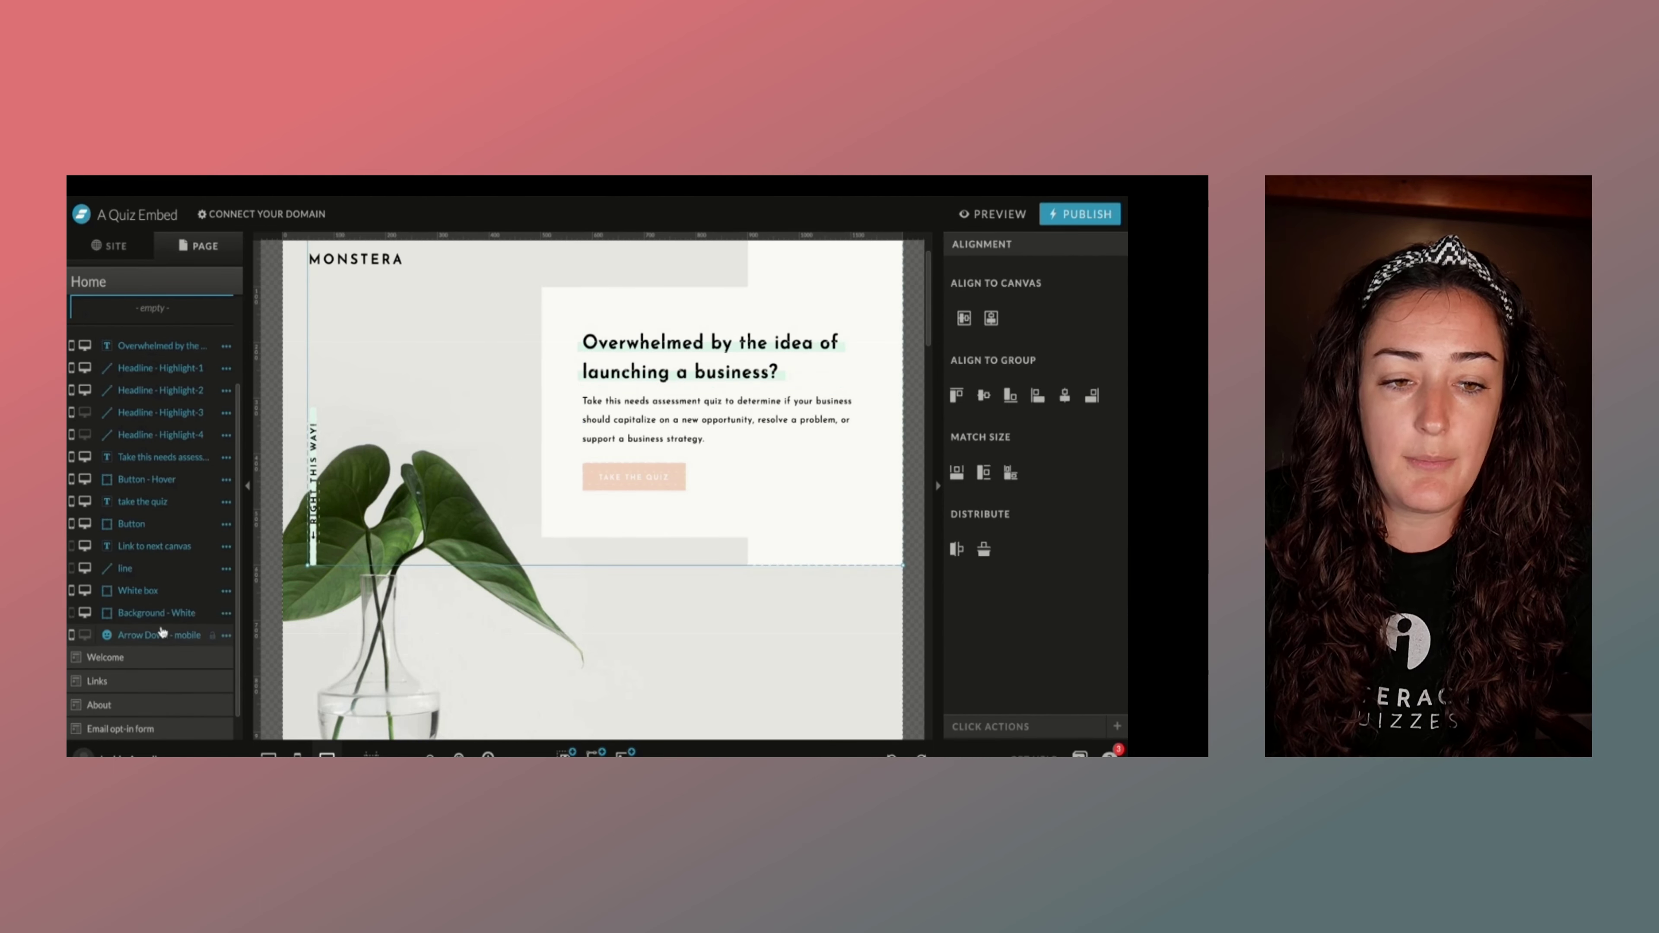
scroll(167, 631, "up", 4)
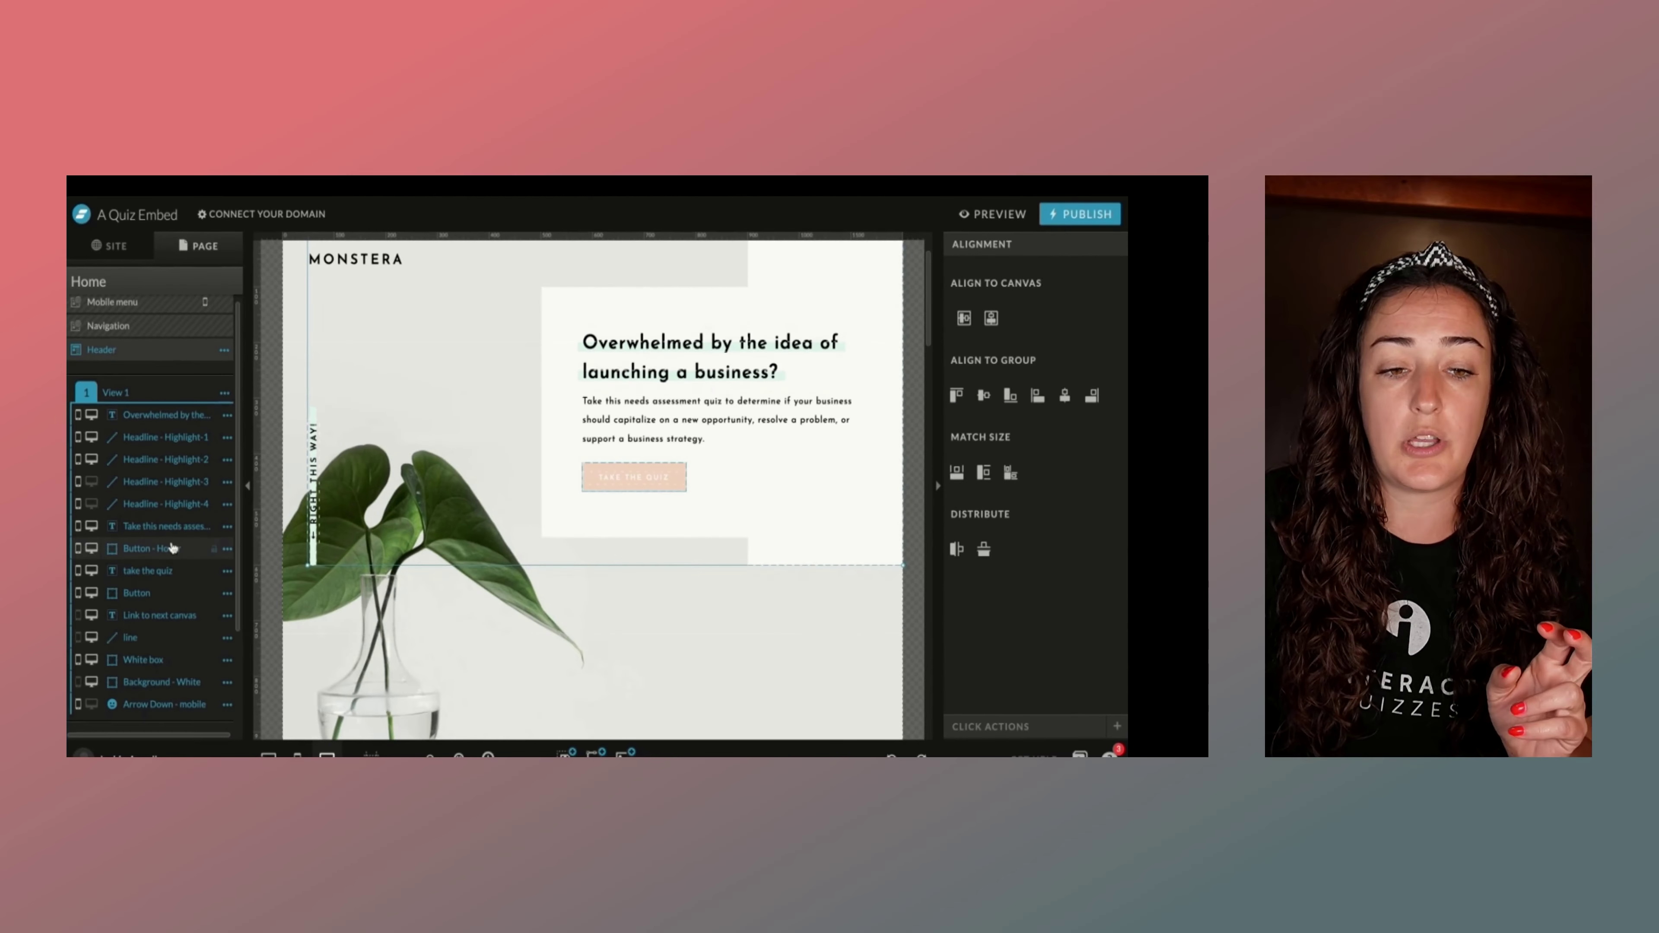
scroll(174, 546, "down", 2)
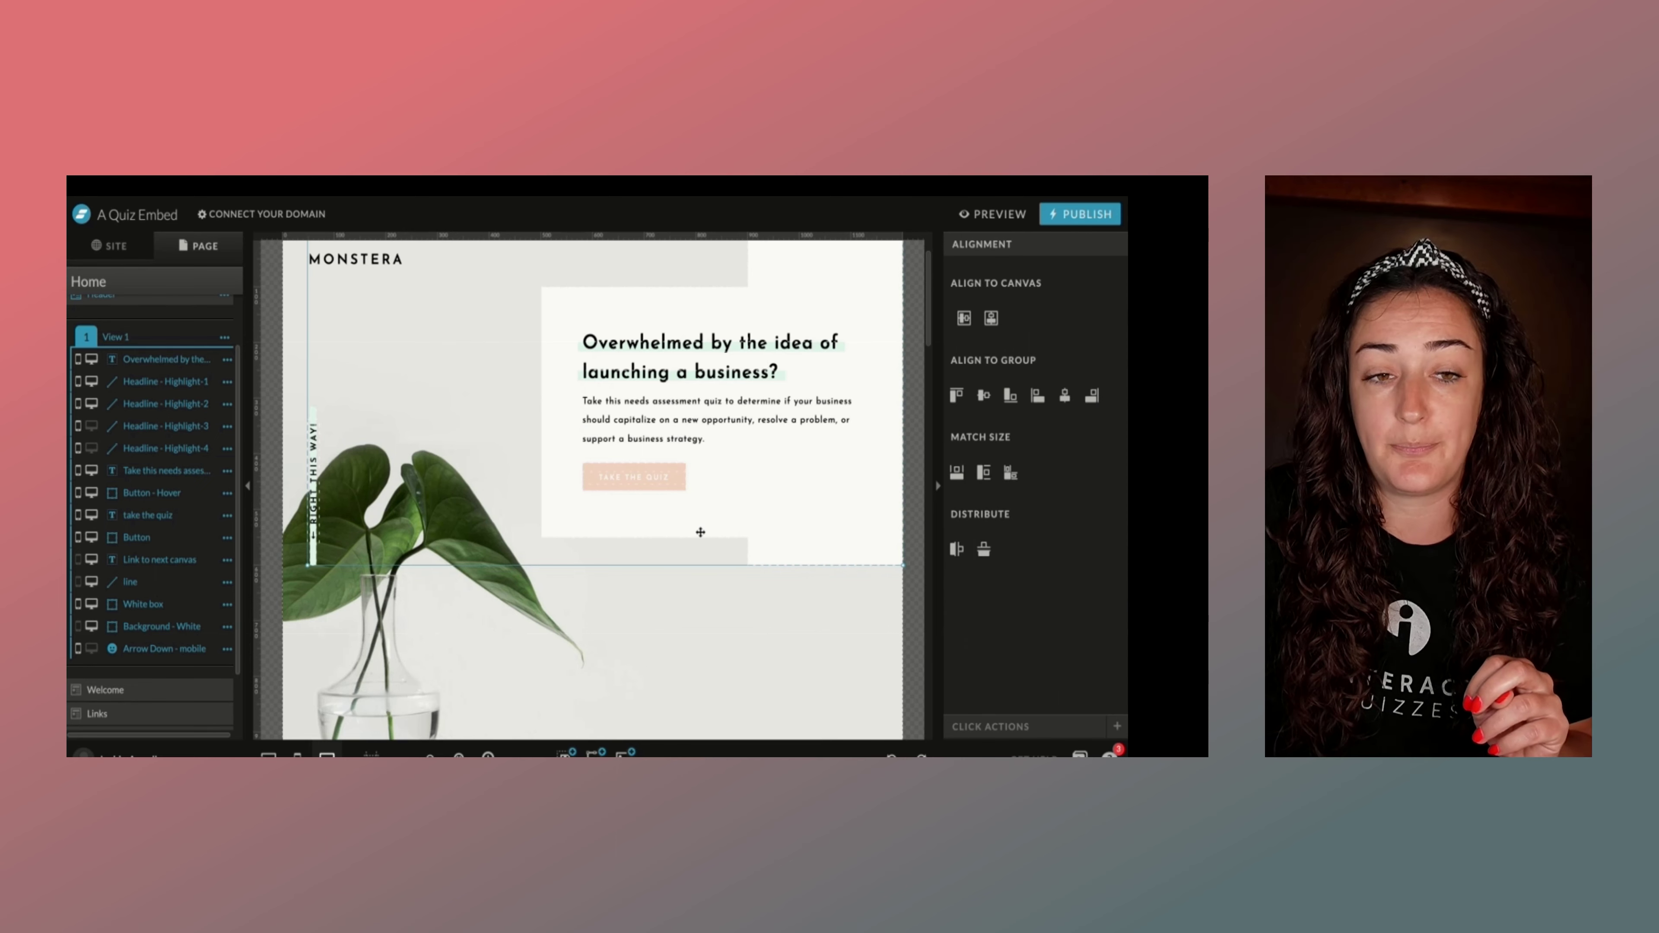
scroll(151, 510, "up", 2)
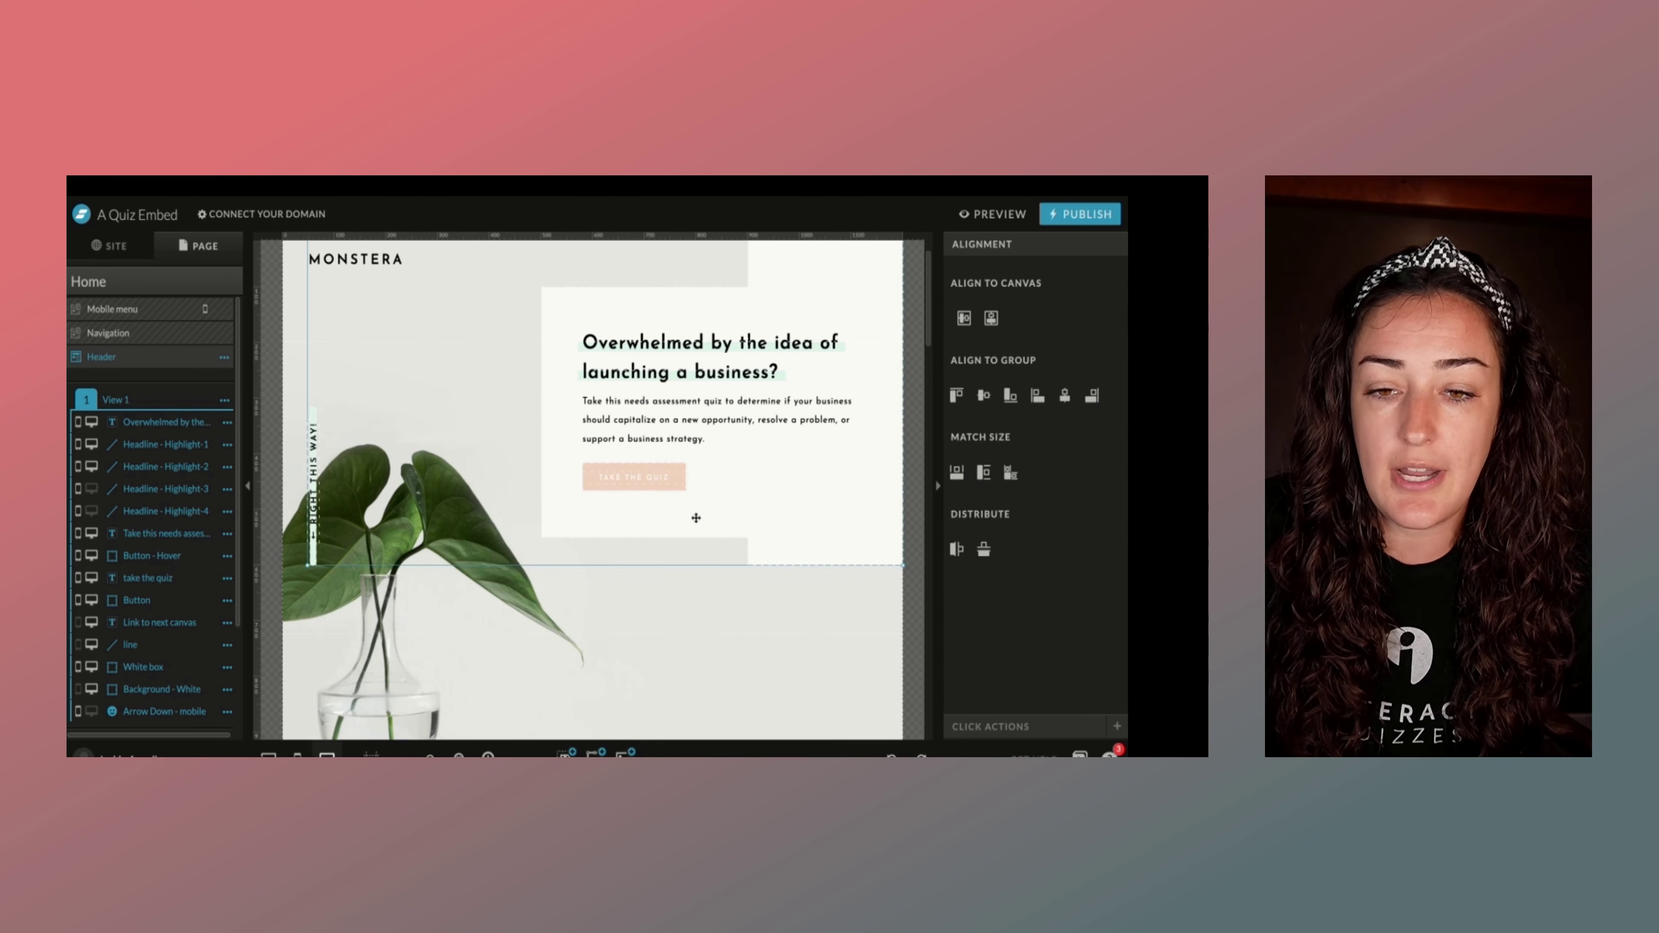
left_click(712, 609)
left_click(674, 482)
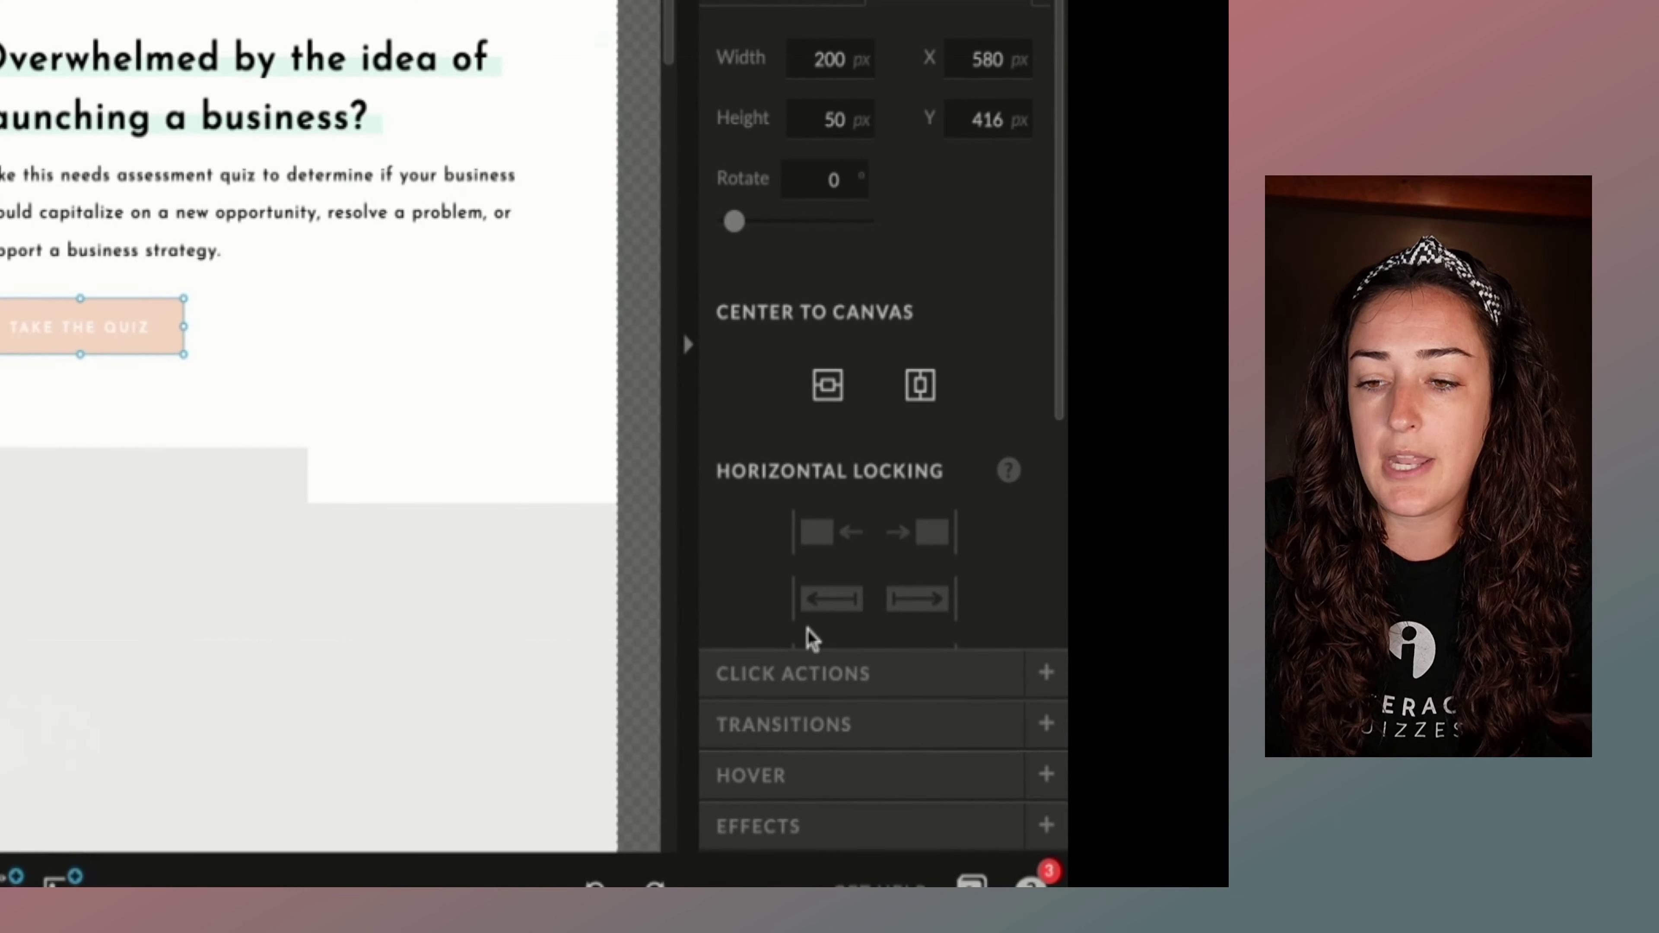
- Set the button's link to Canvas: This Canvas, view Next, with Scroll to Canvas unchecked
left_click(861, 673)
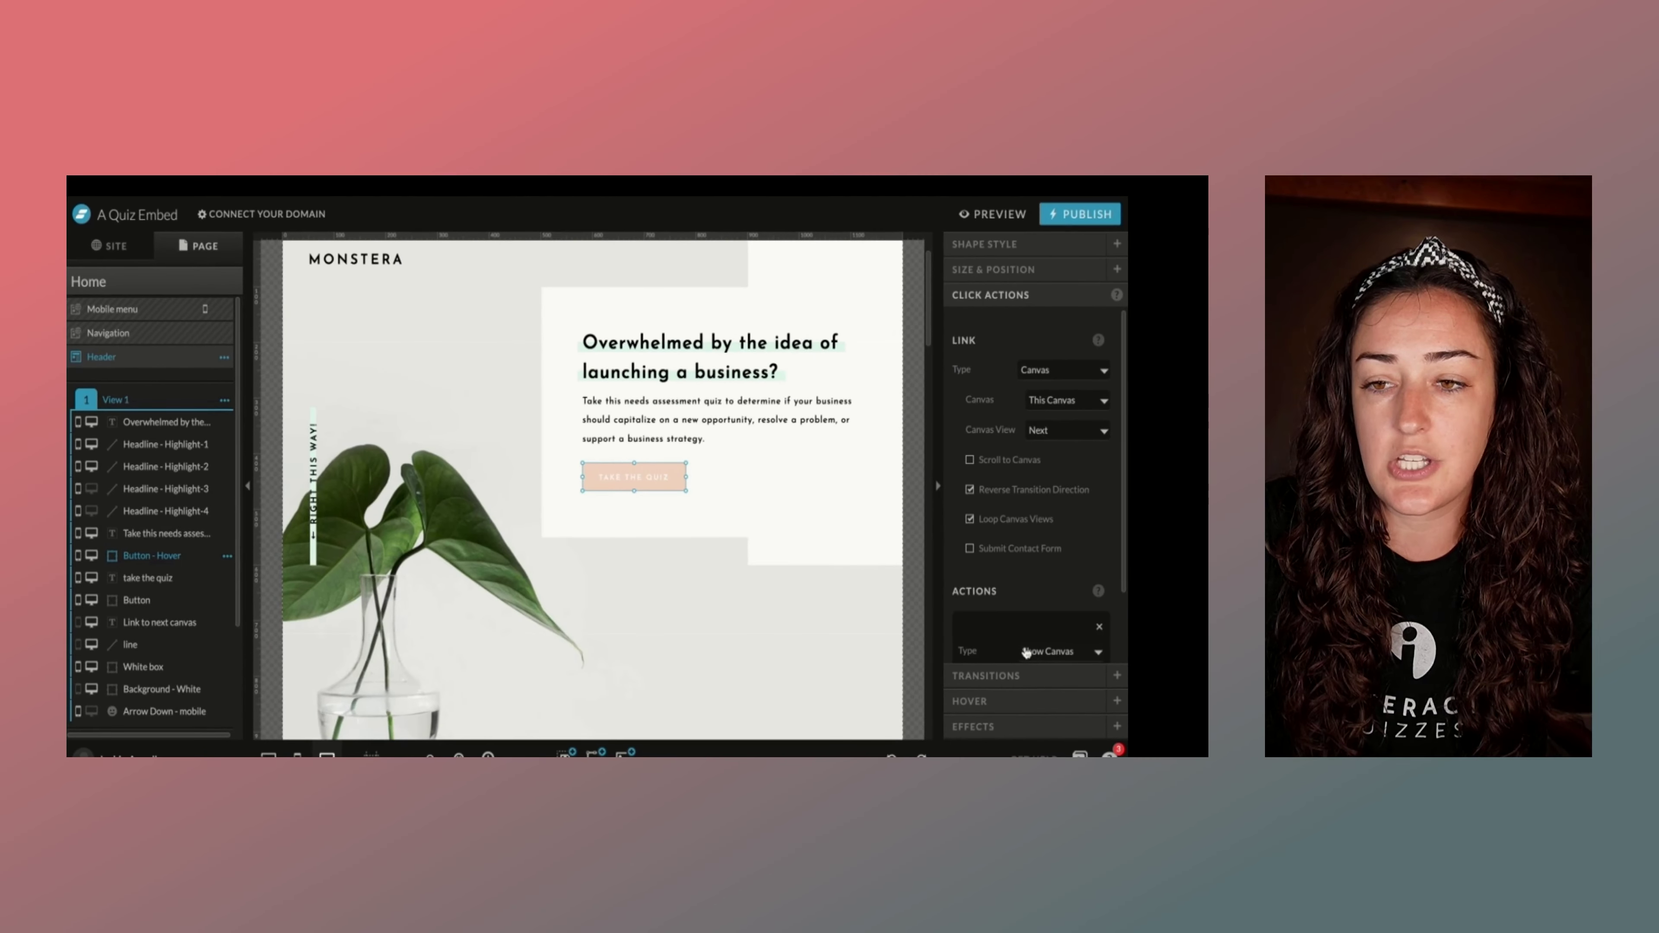
left_click(1063, 370)
left_click(1051, 347)
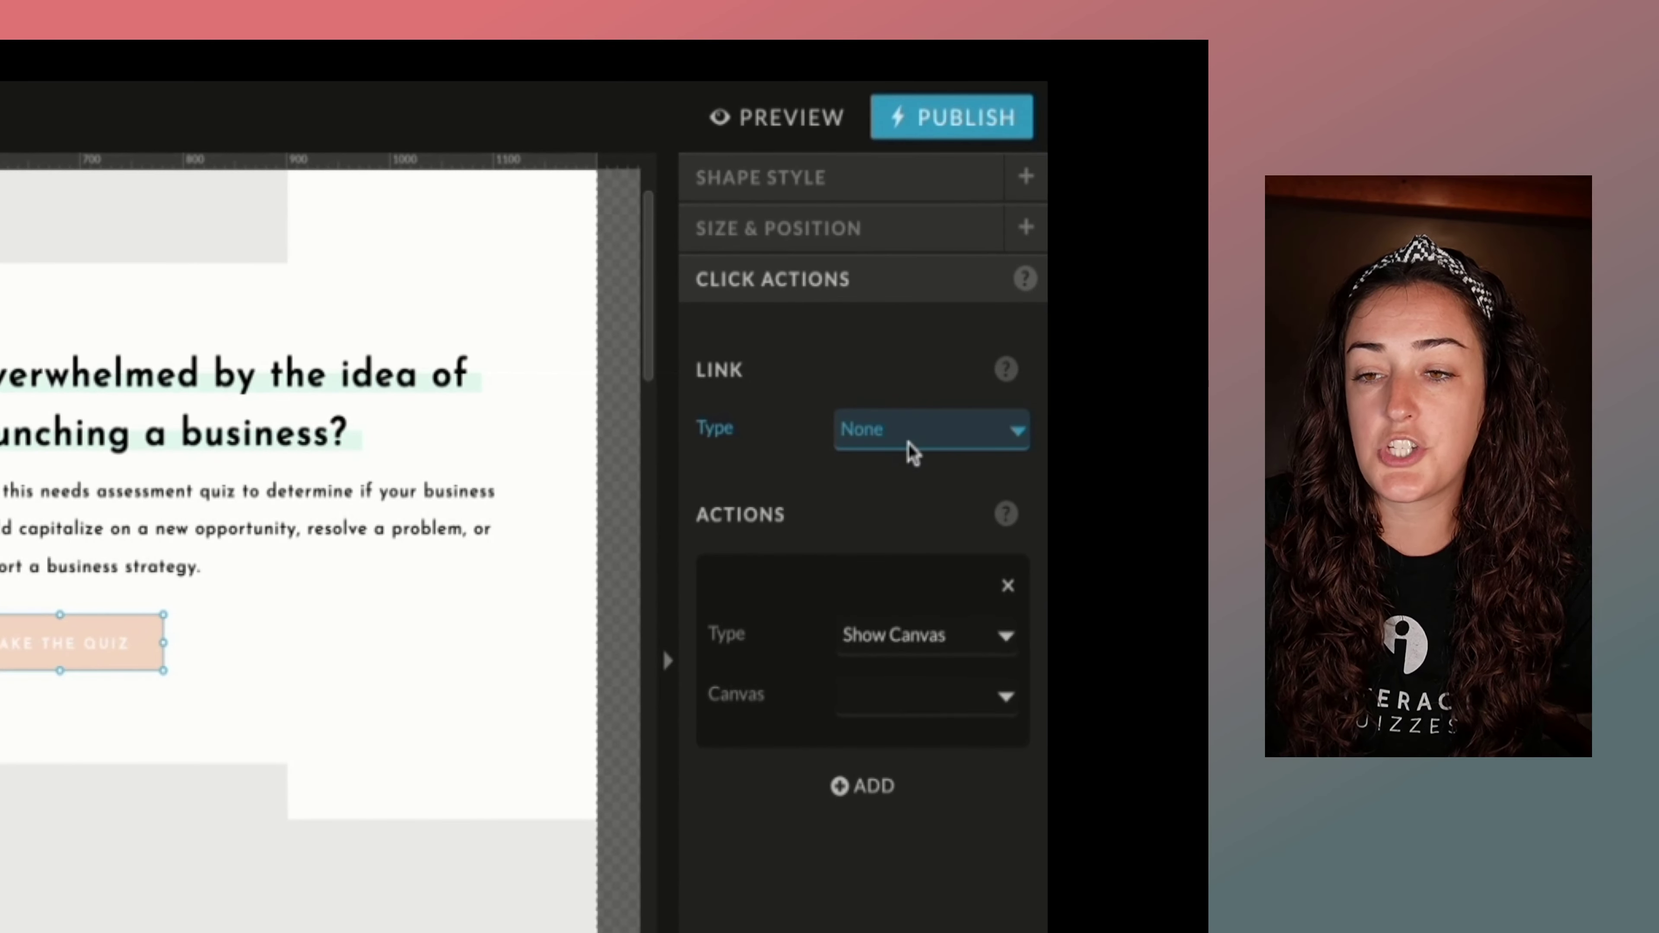
left_click(908, 443)
left_click(918, 497)
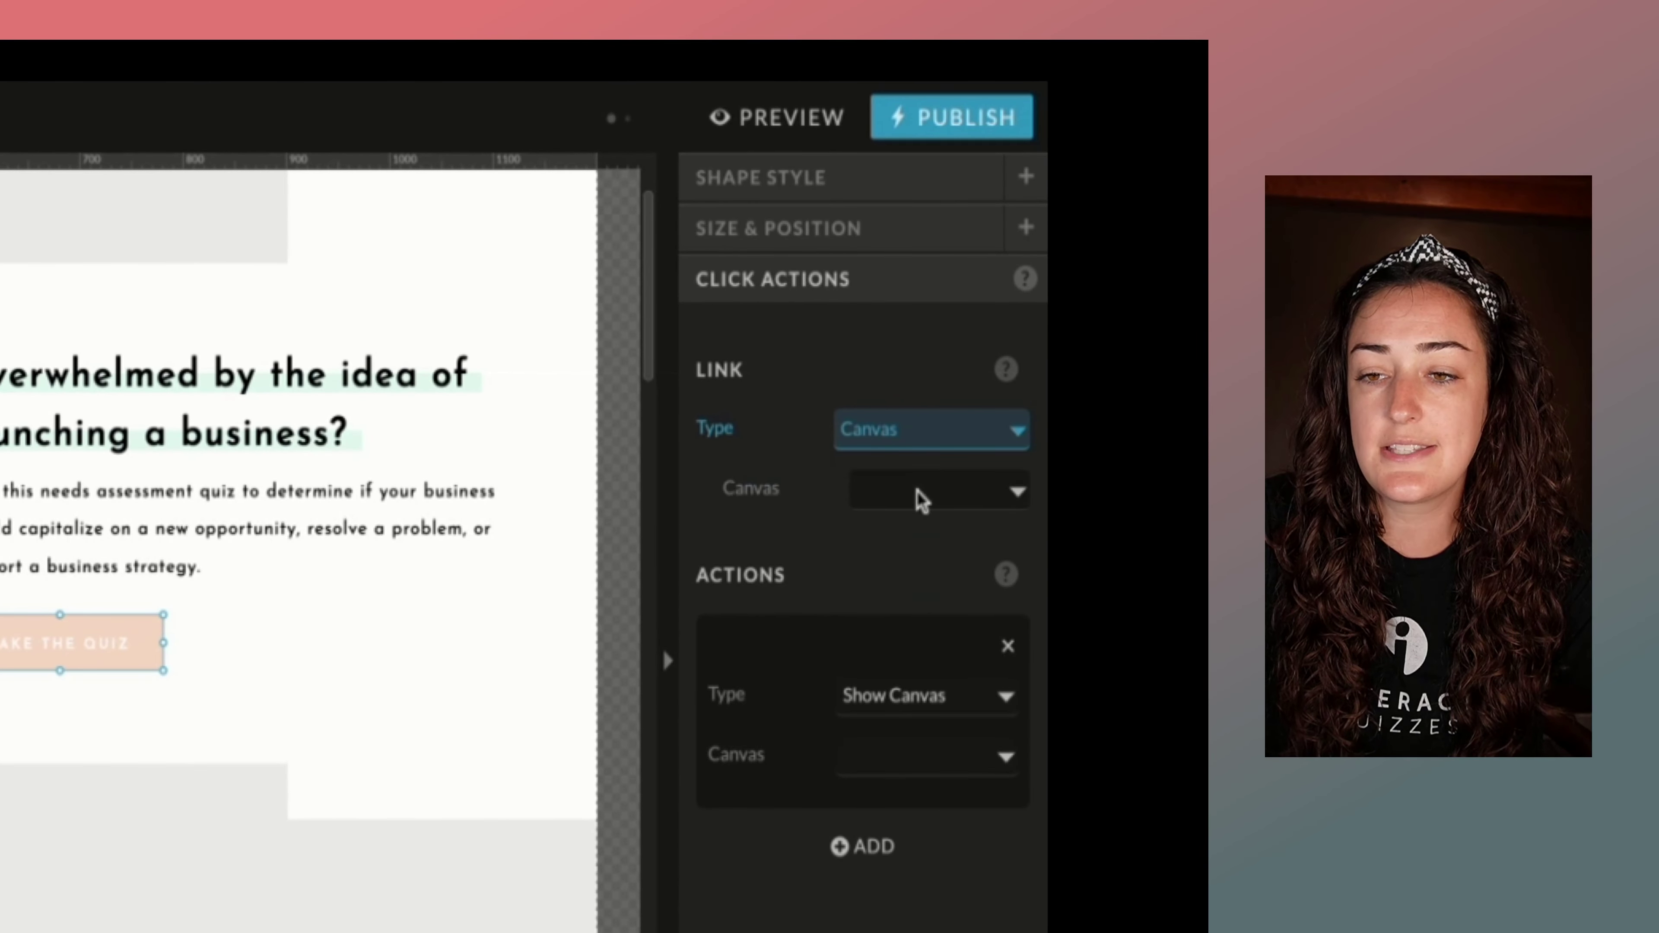
left_click(878, 499)
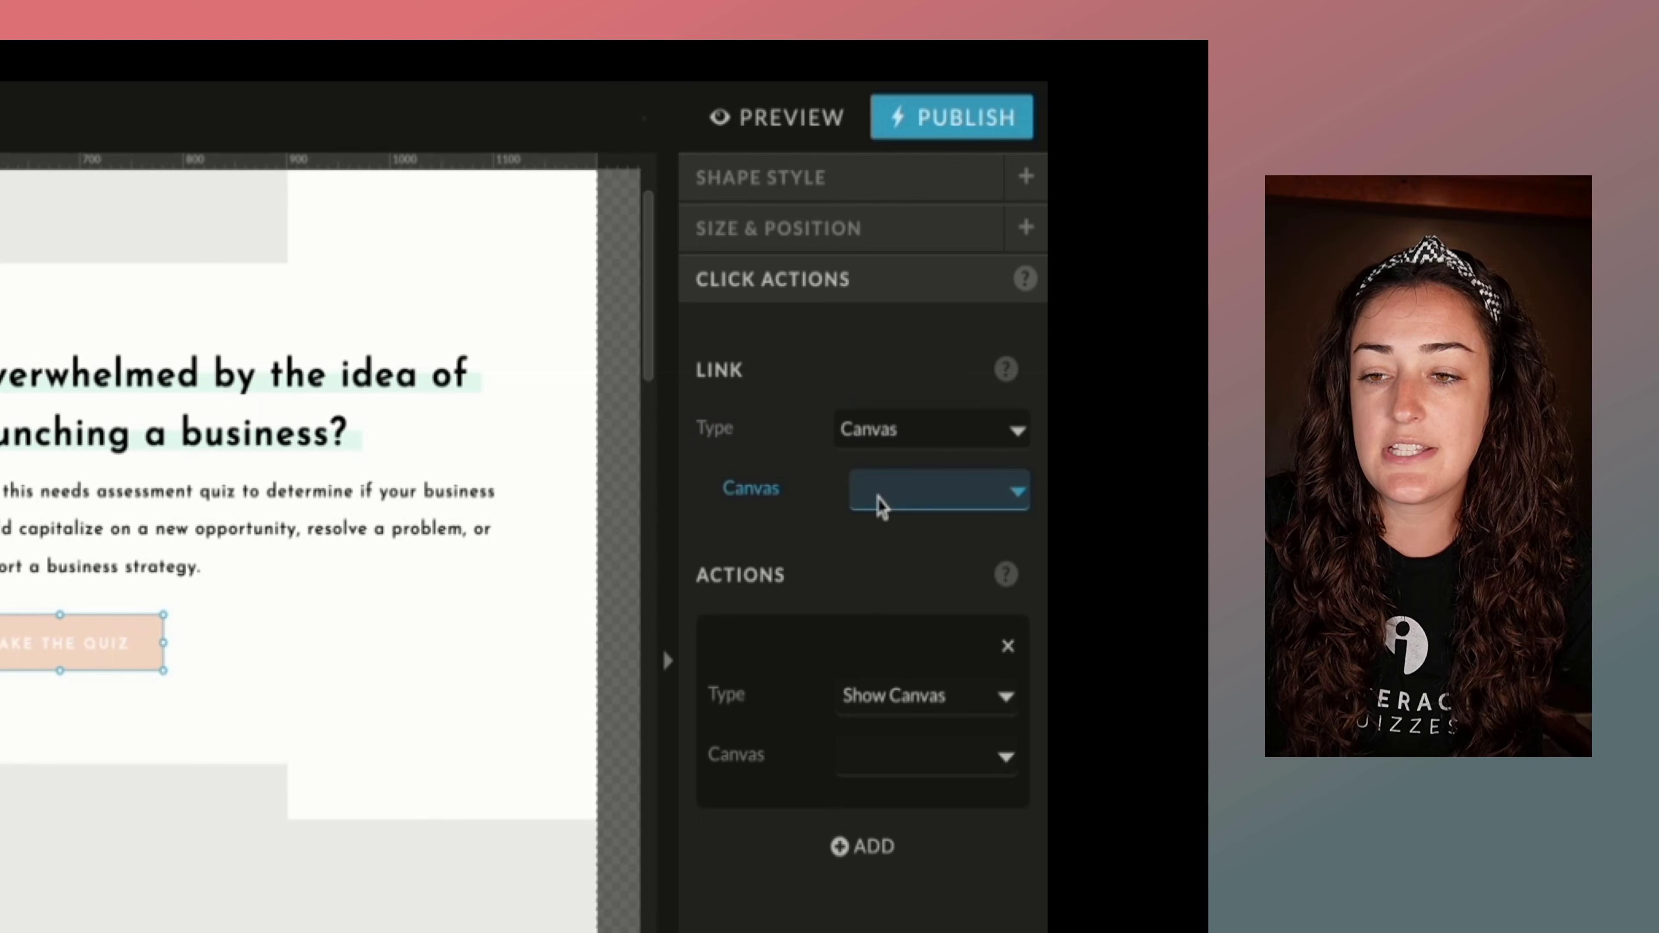
left_click(928, 542)
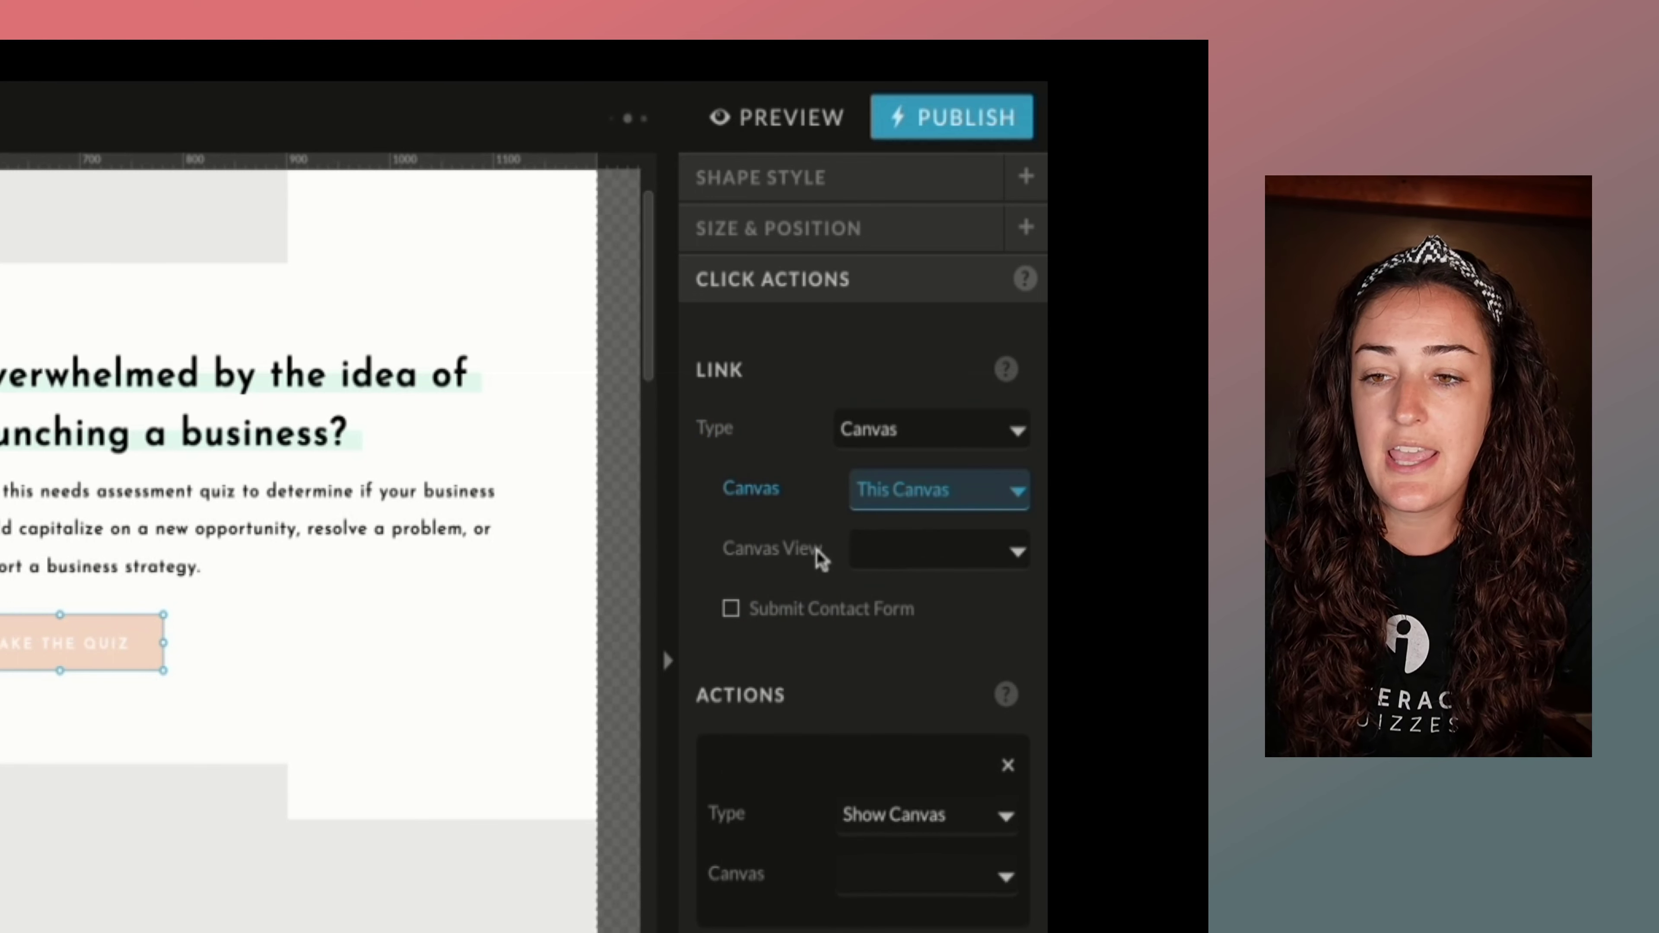
left_click(789, 561)
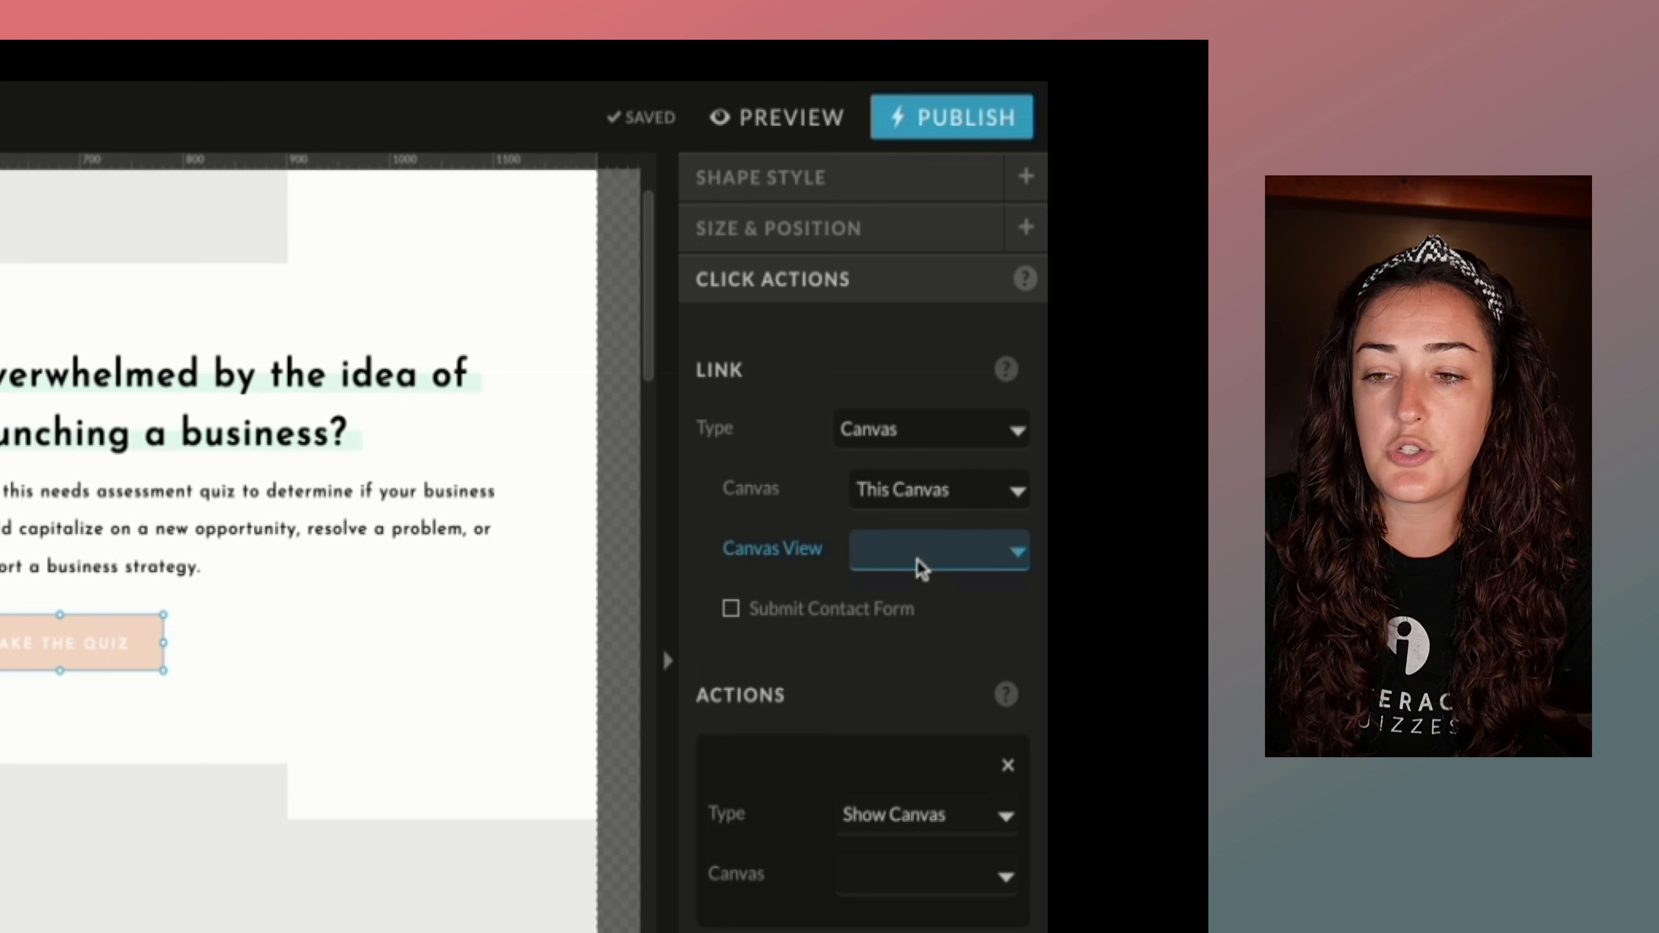
left_click(939, 601)
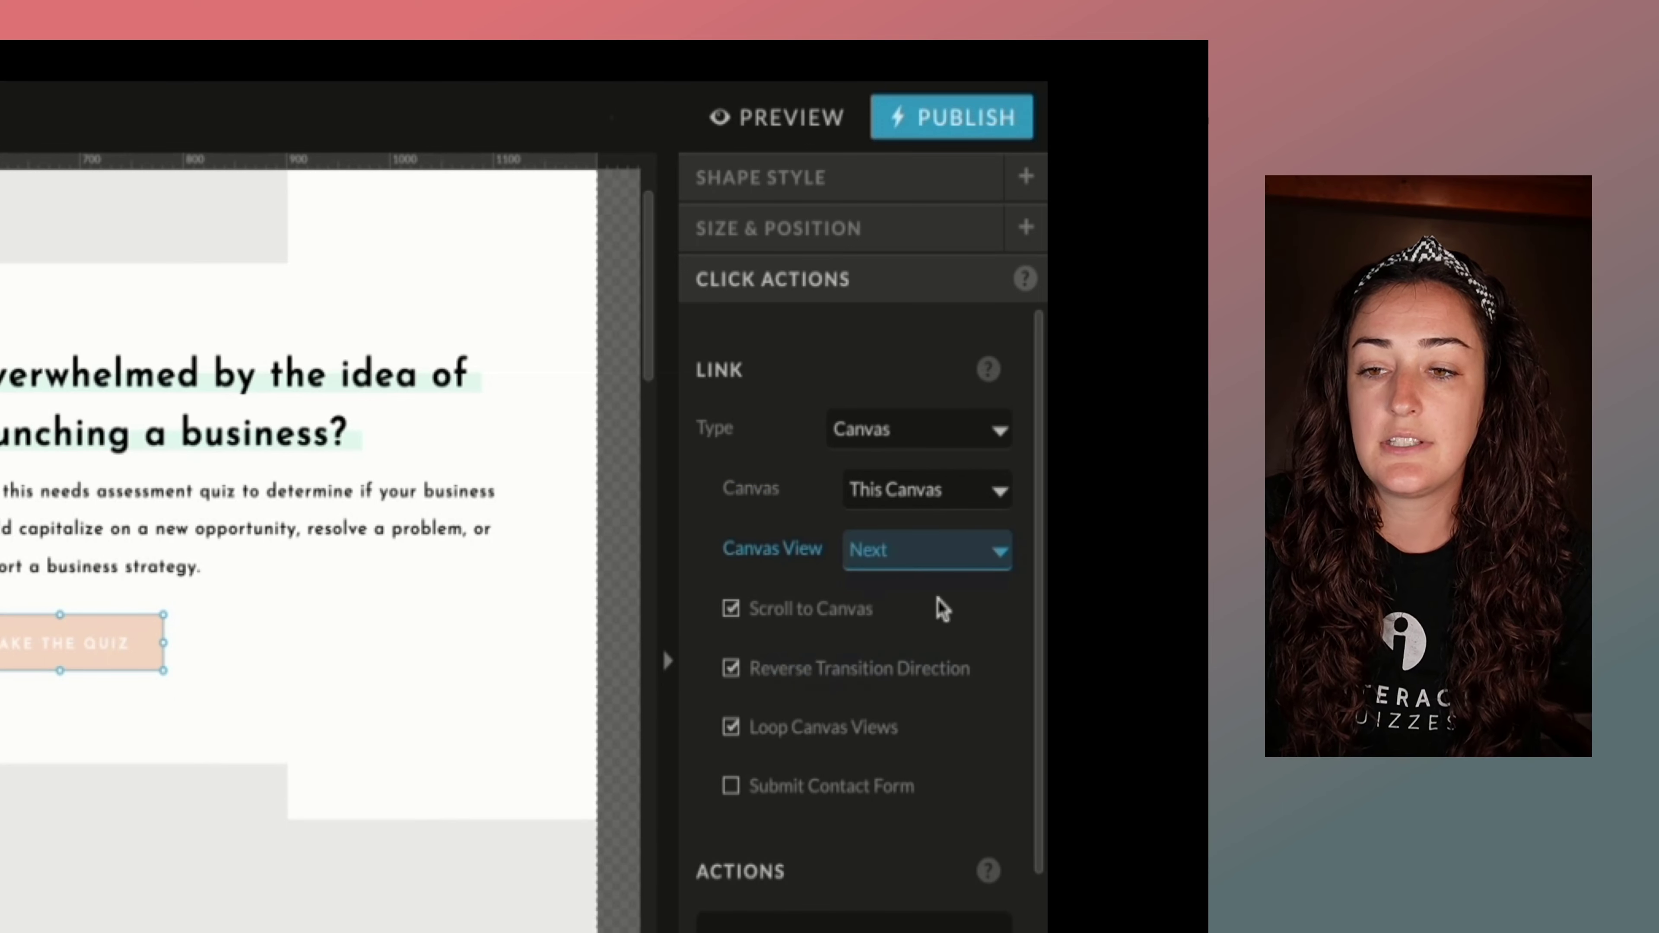
left_click(733, 613)
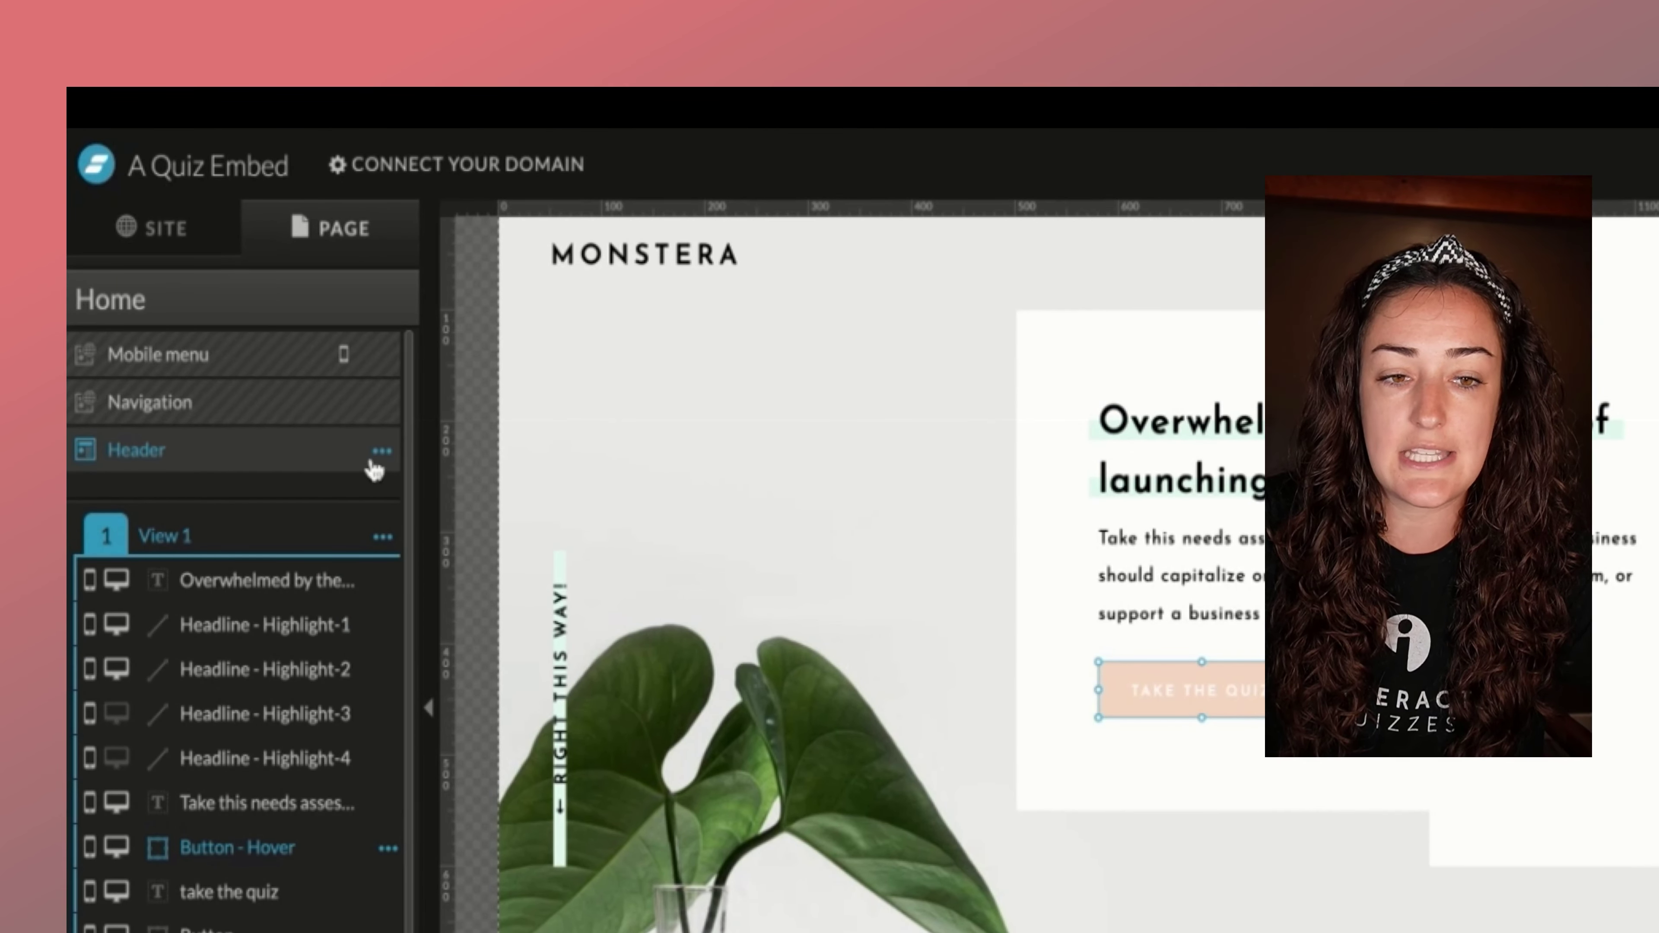
- Add View 2 to the Header canvas, then check View 1's quiz intro content
left_click(384, 456)
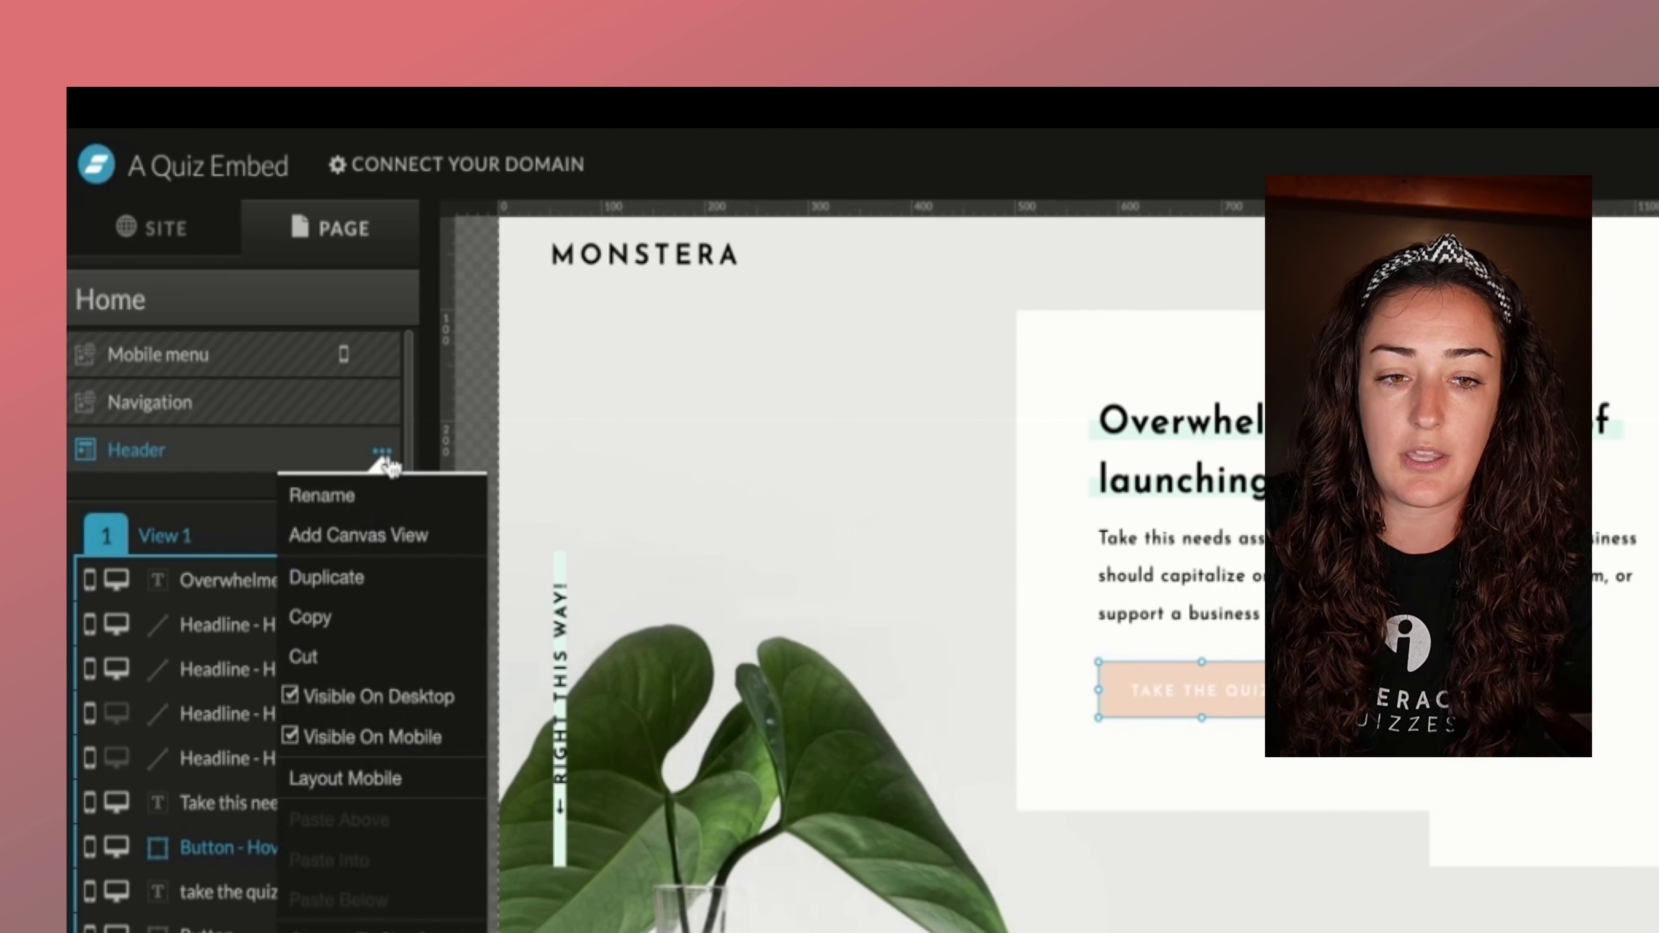
left_click(376, 542)
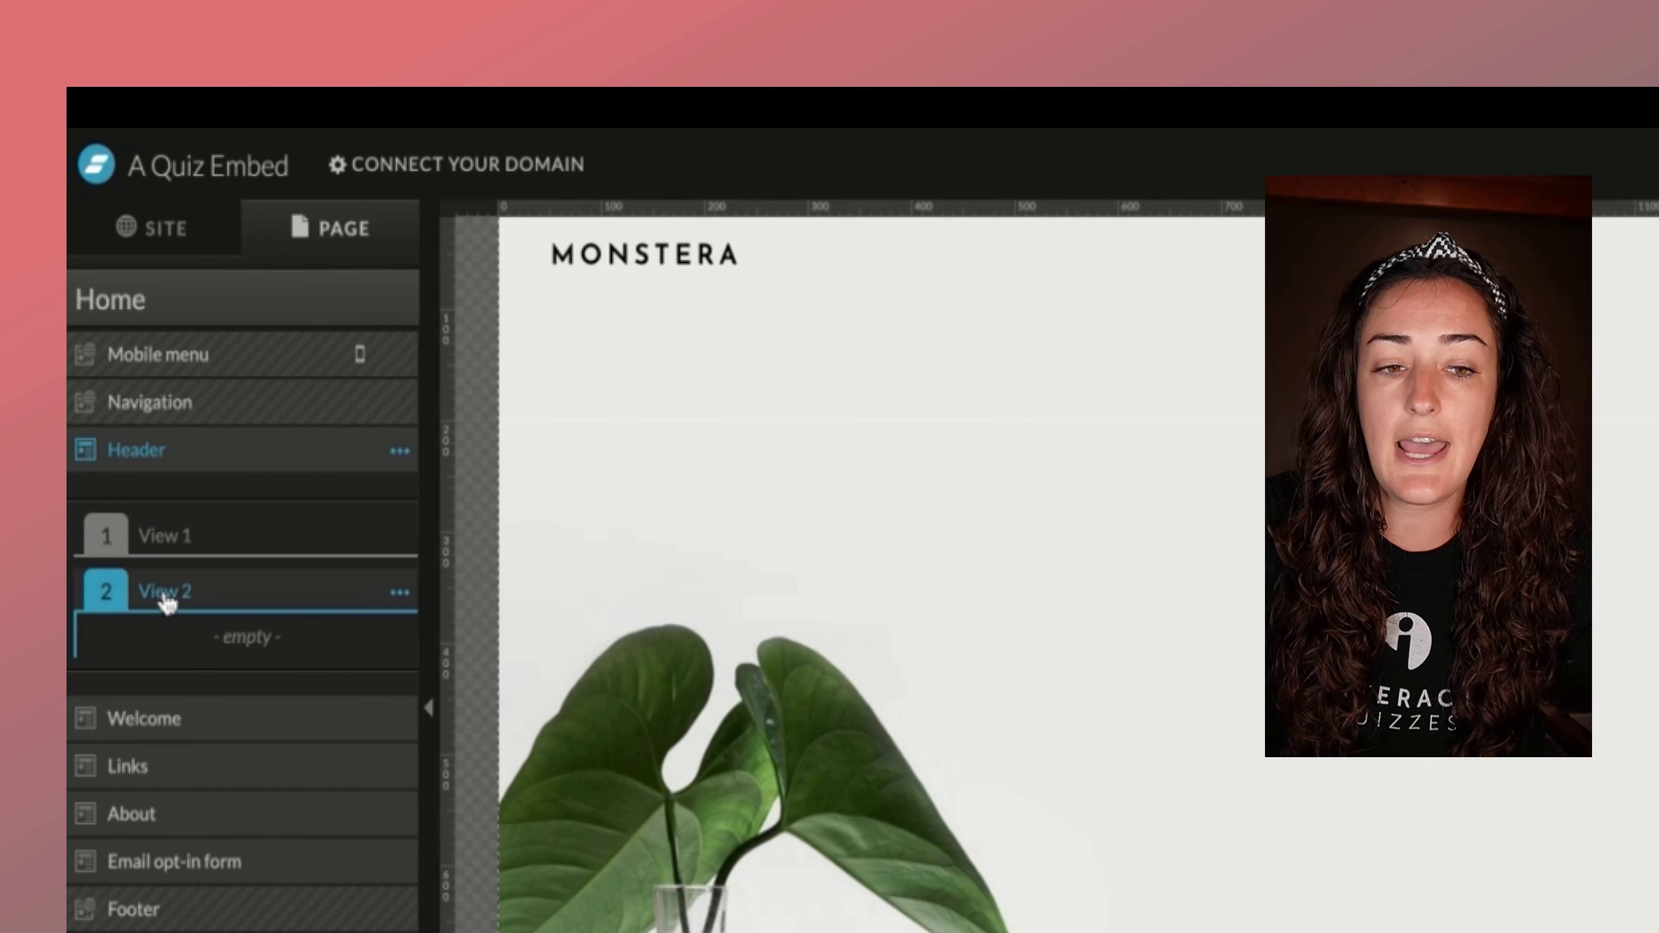
left_click(192, 542)
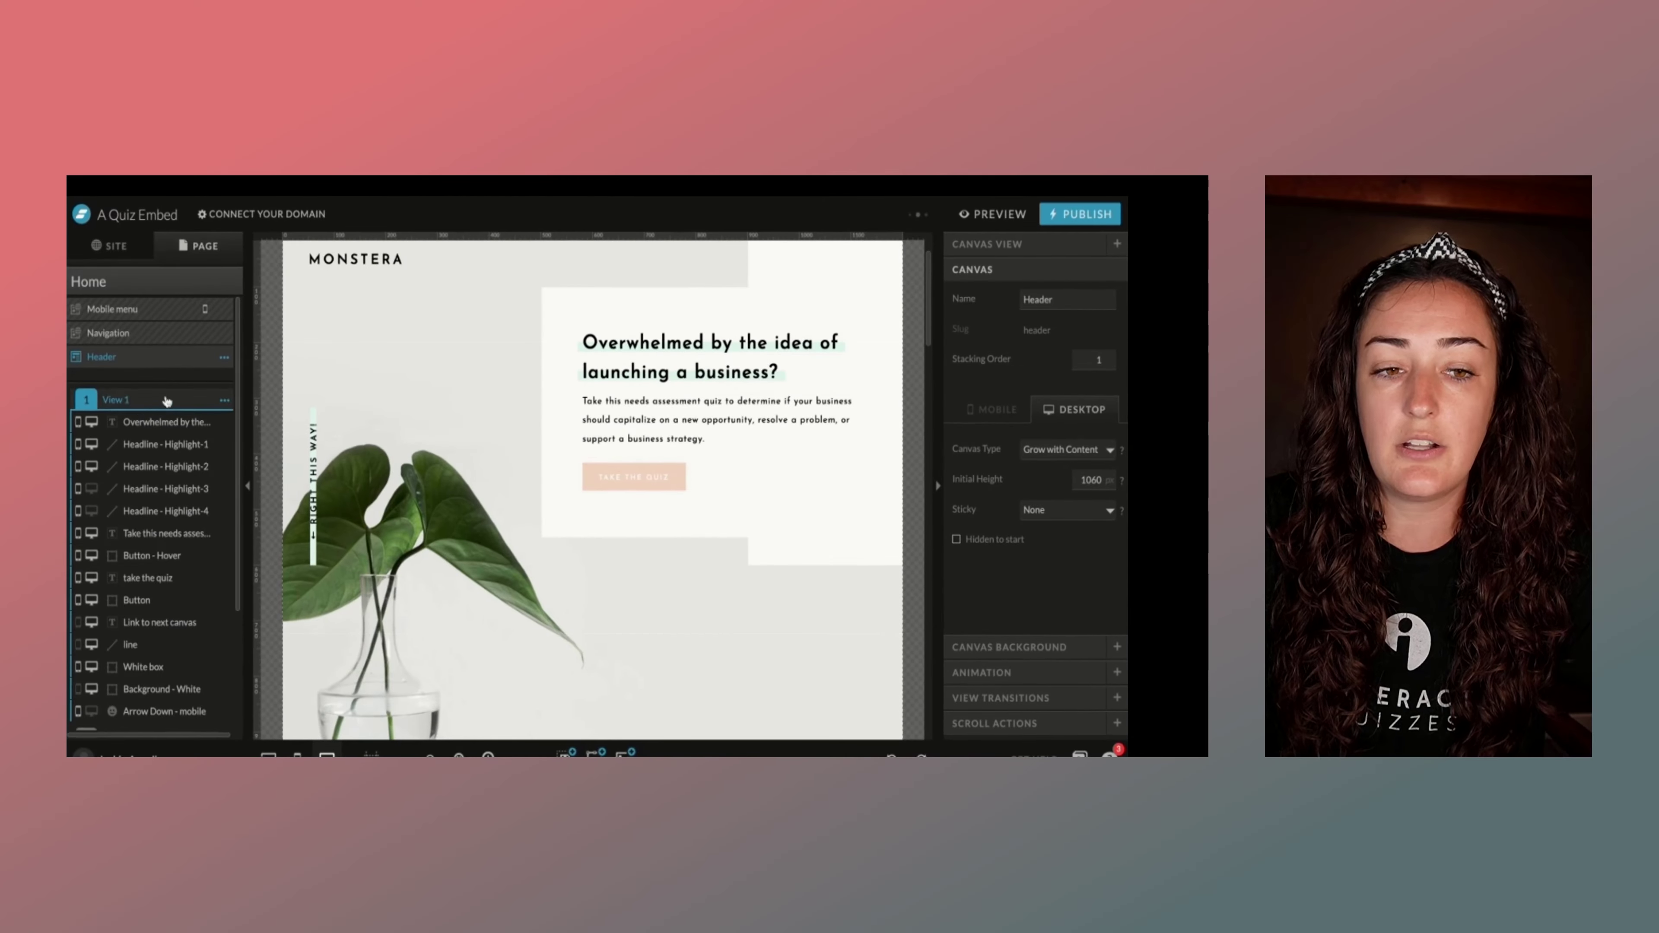
scroll(169, 575, "down", 2)
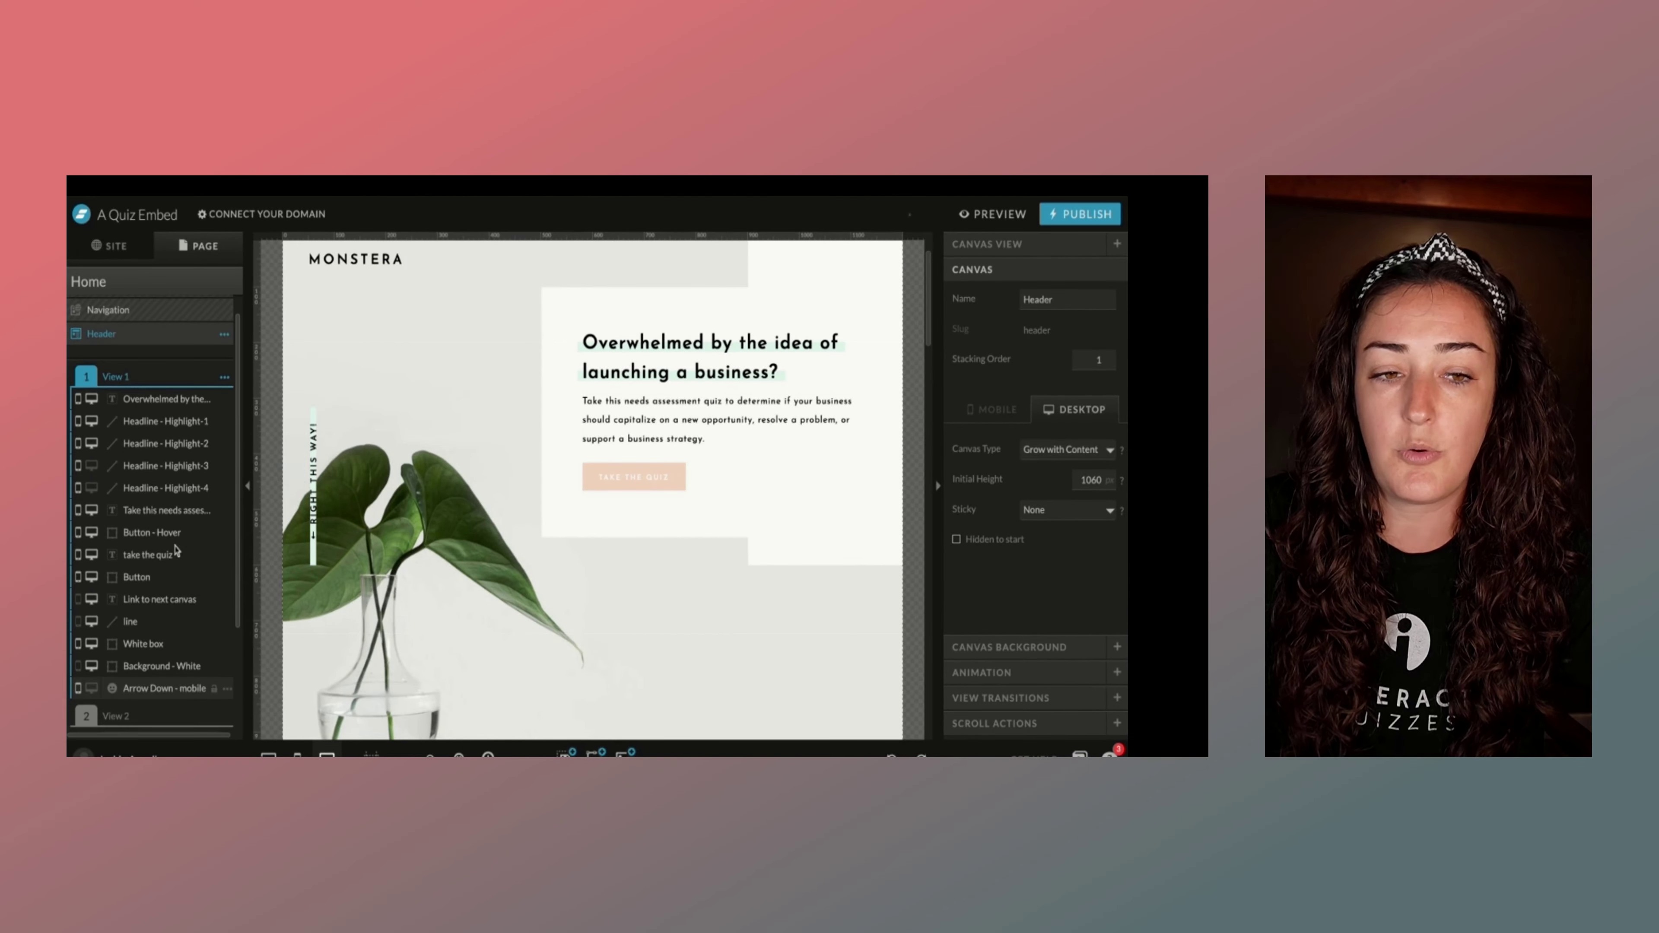
- Add an Embed Code element to View 2, enlarge it and position it right of the plant
left_click(157, 623)
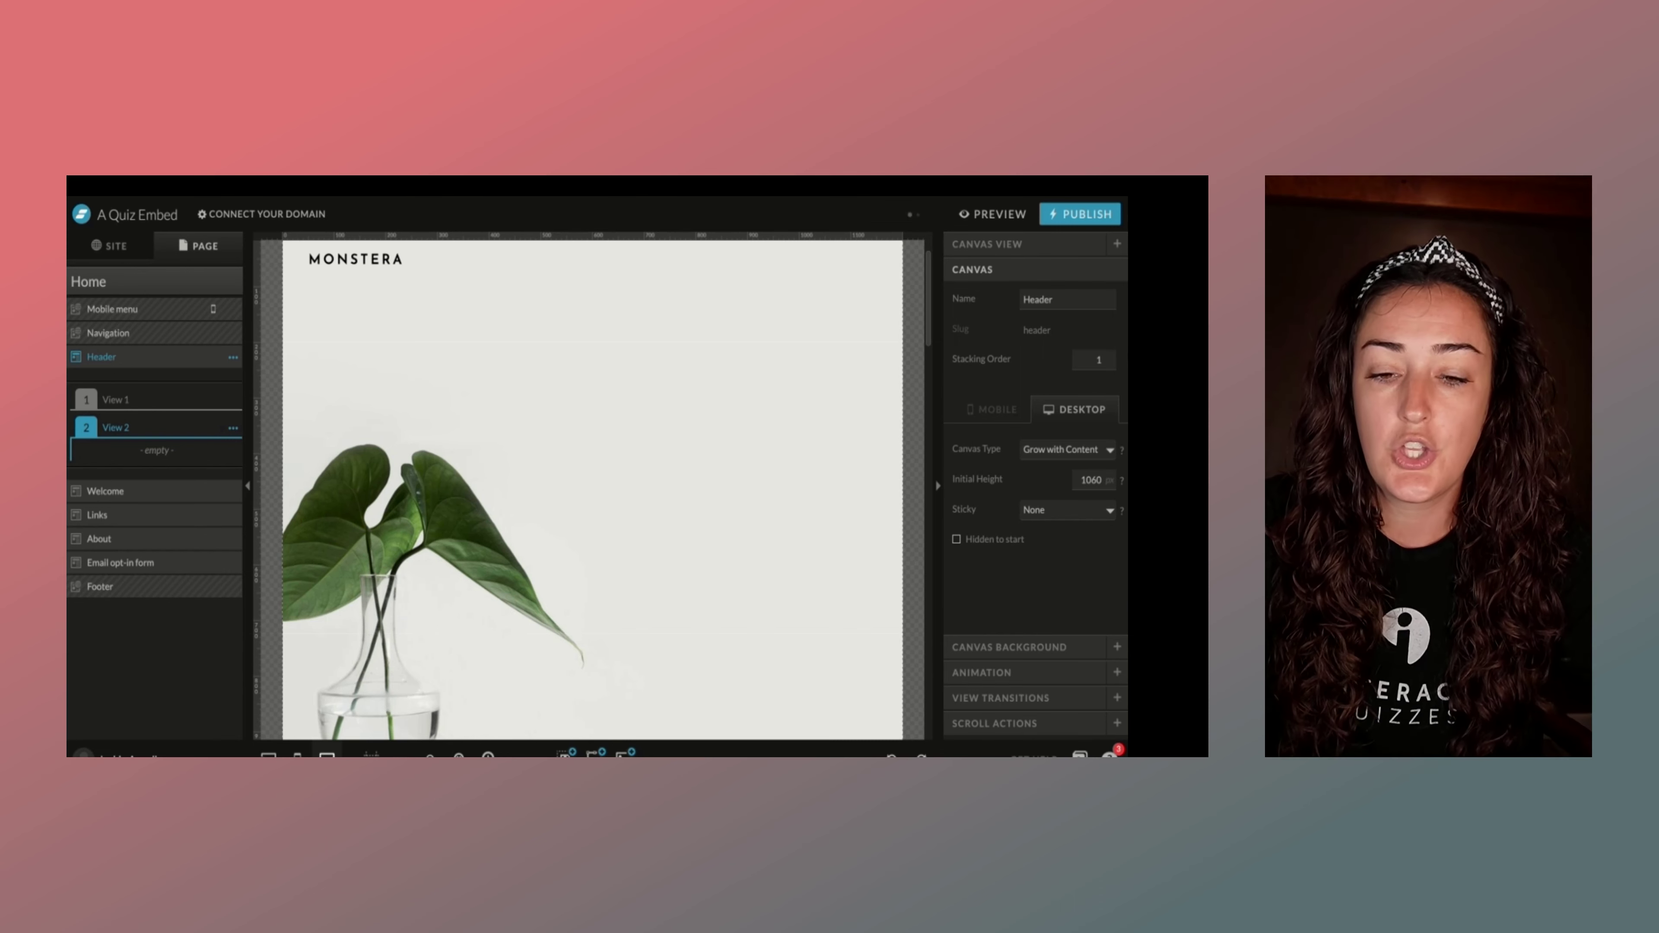
left_click(596, 751)
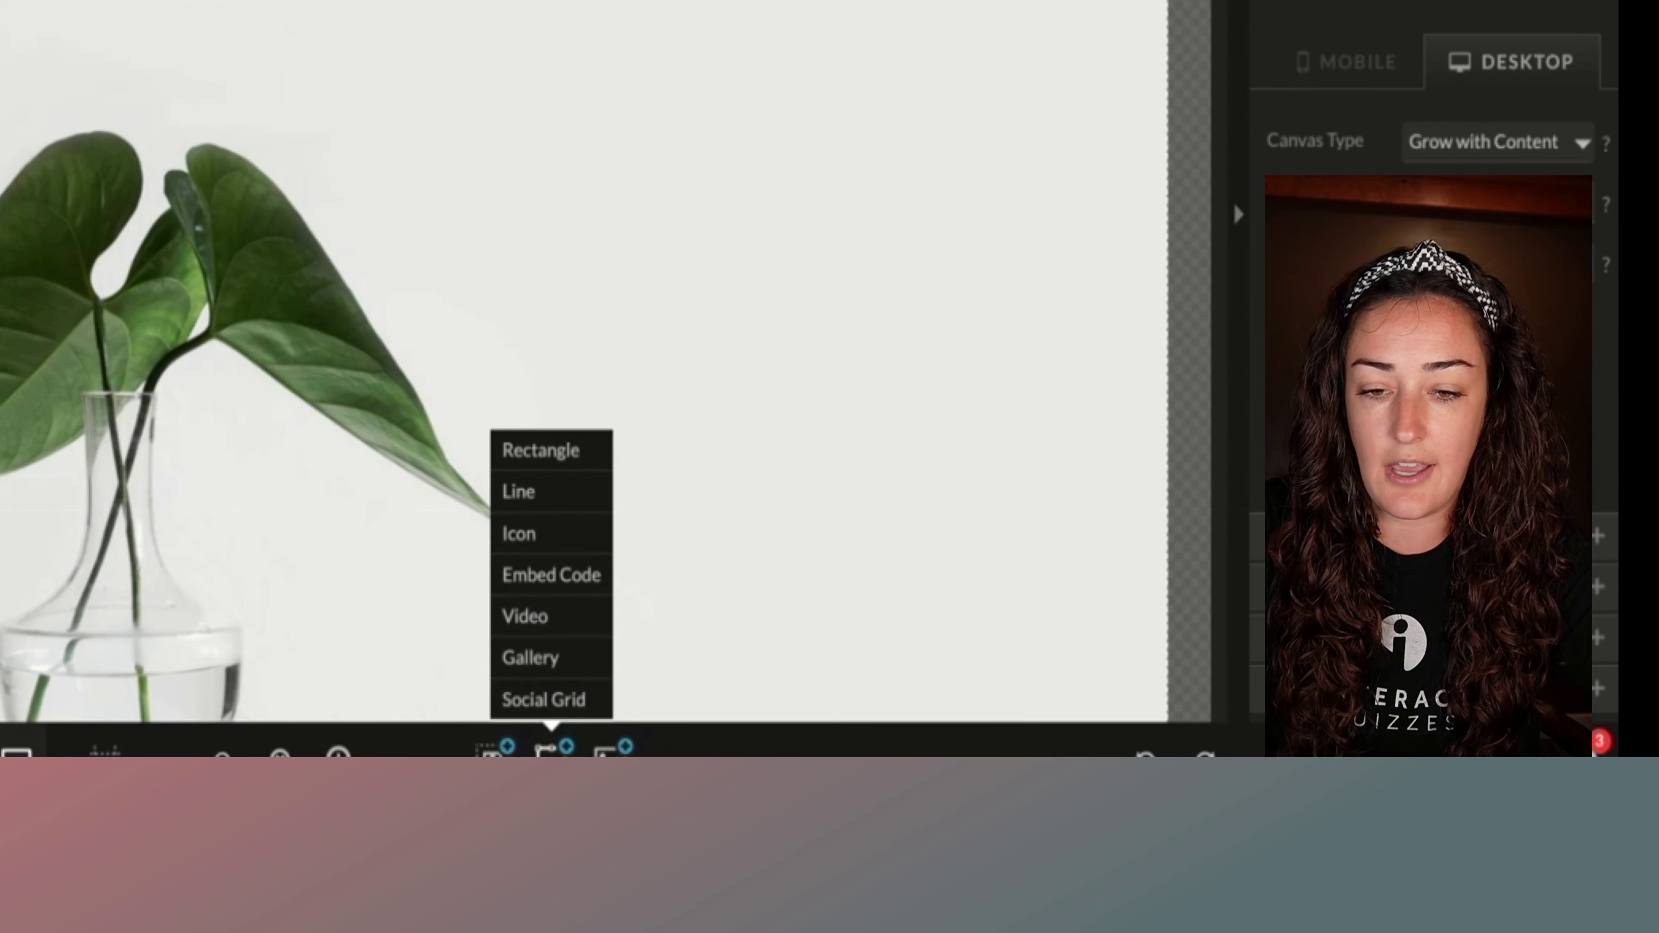
left_click(581, 576)
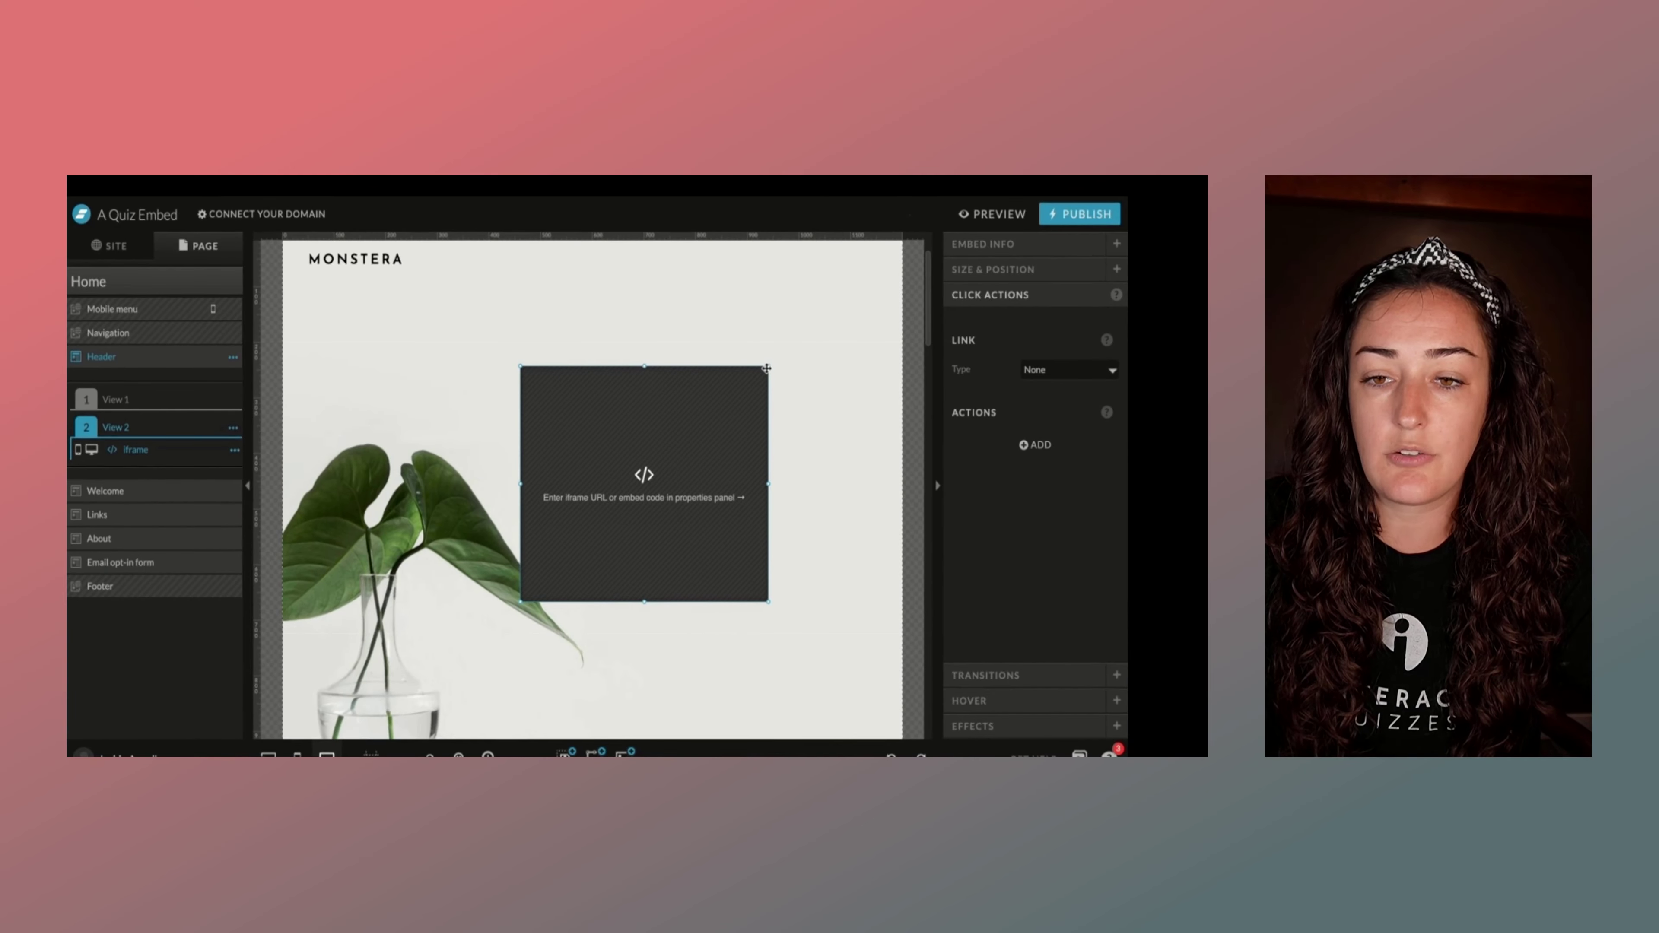
left_click_drag(767, 367, 884, 329)
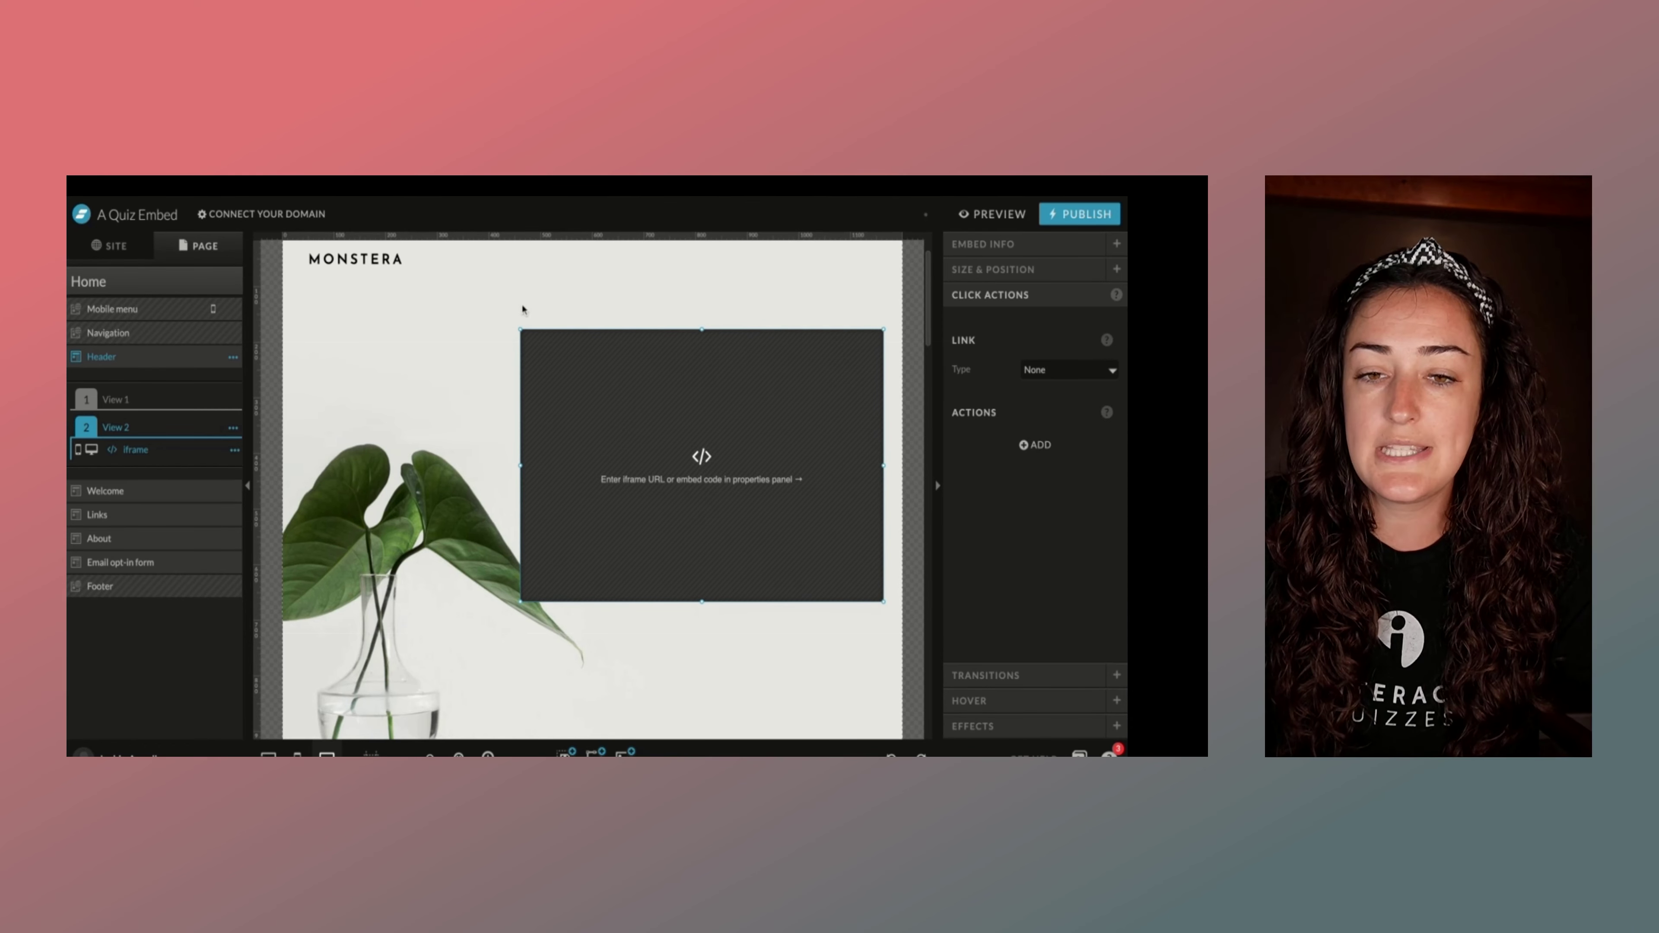
left_click_drag(520, 329, 491, 329)
left_click_drag(740, 400, 737, 417)
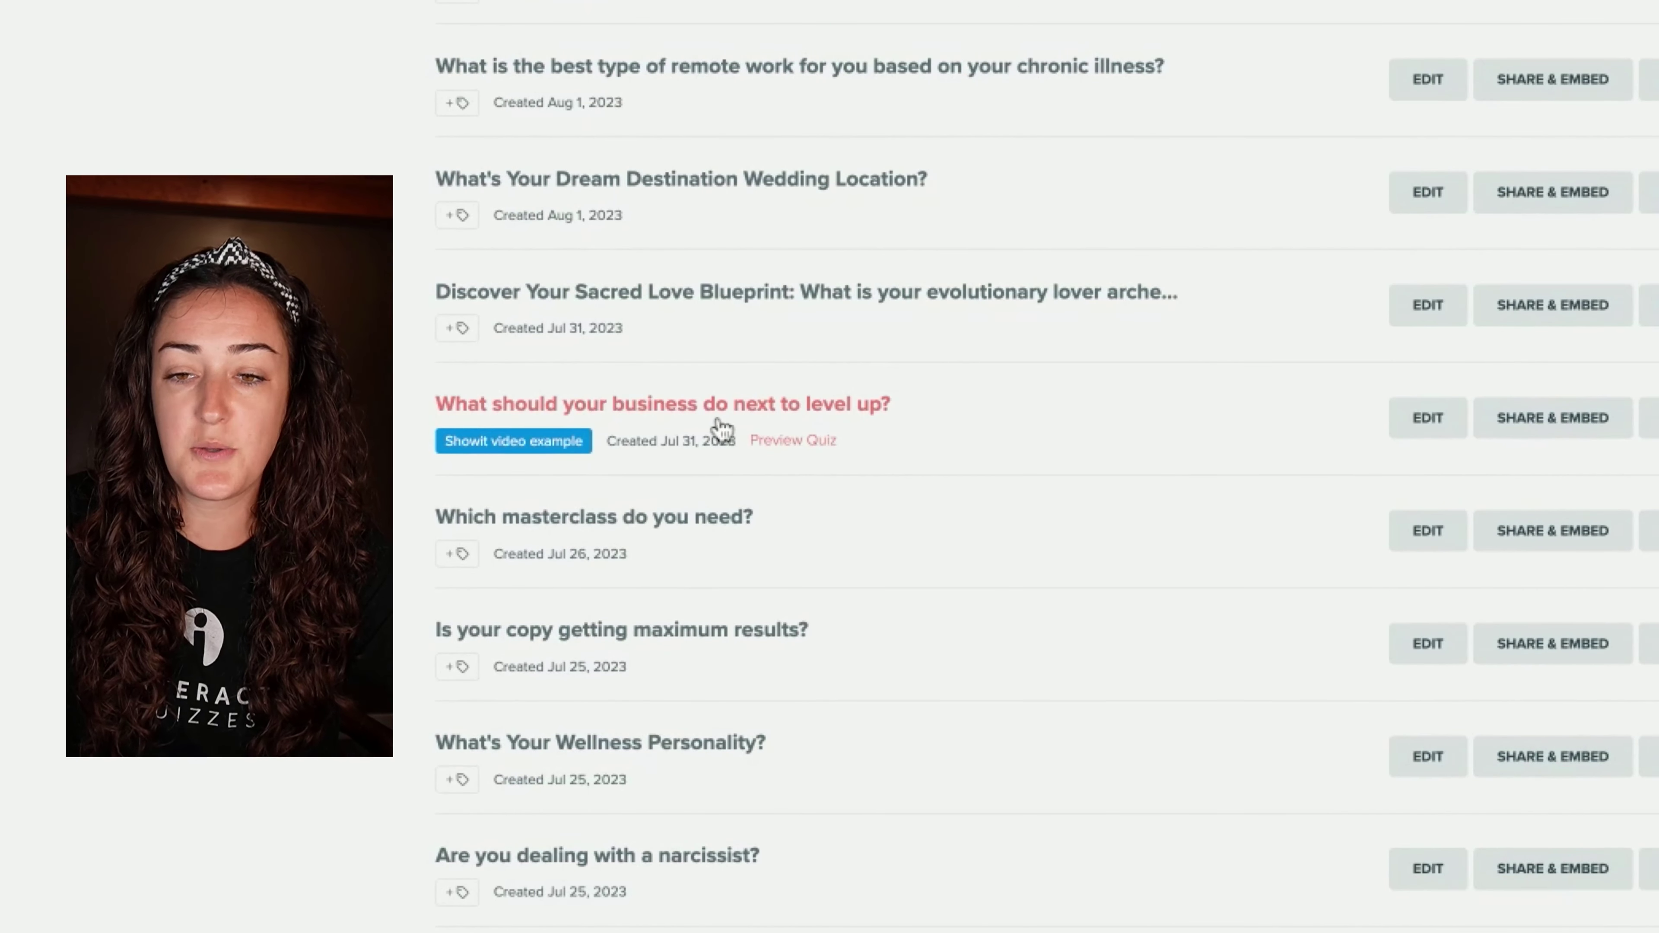
- Show the level-up quiz's Javascript embed code with Disable cover page and Redirect host page on
left_click(1586, 435)
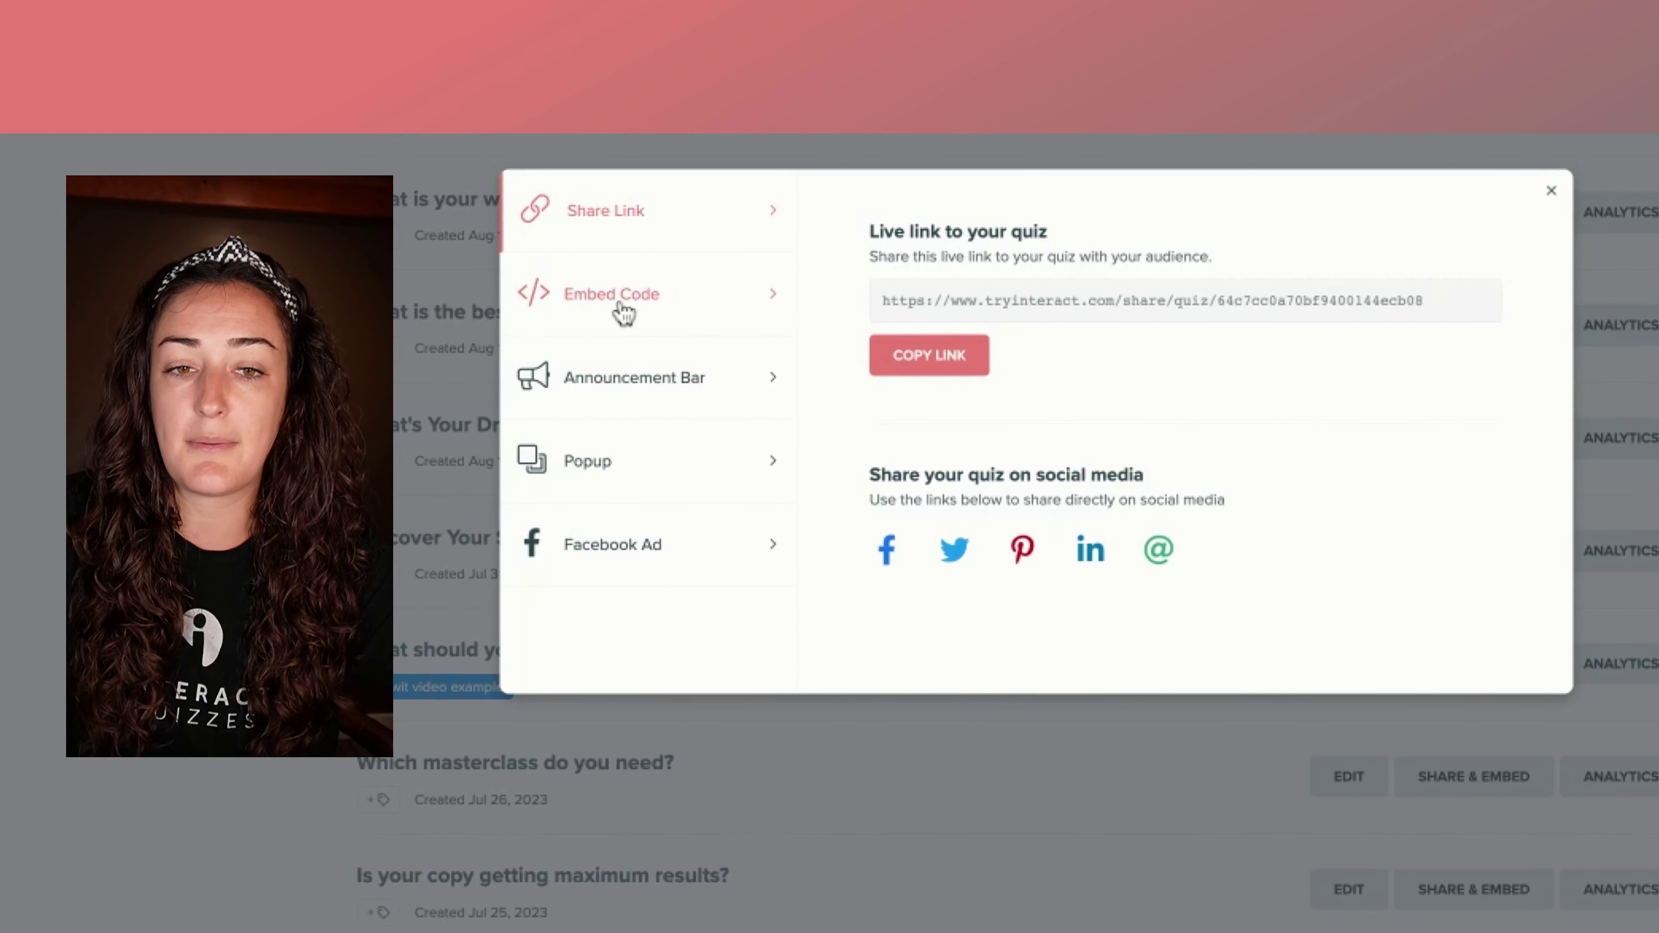
left_click(816, 257)
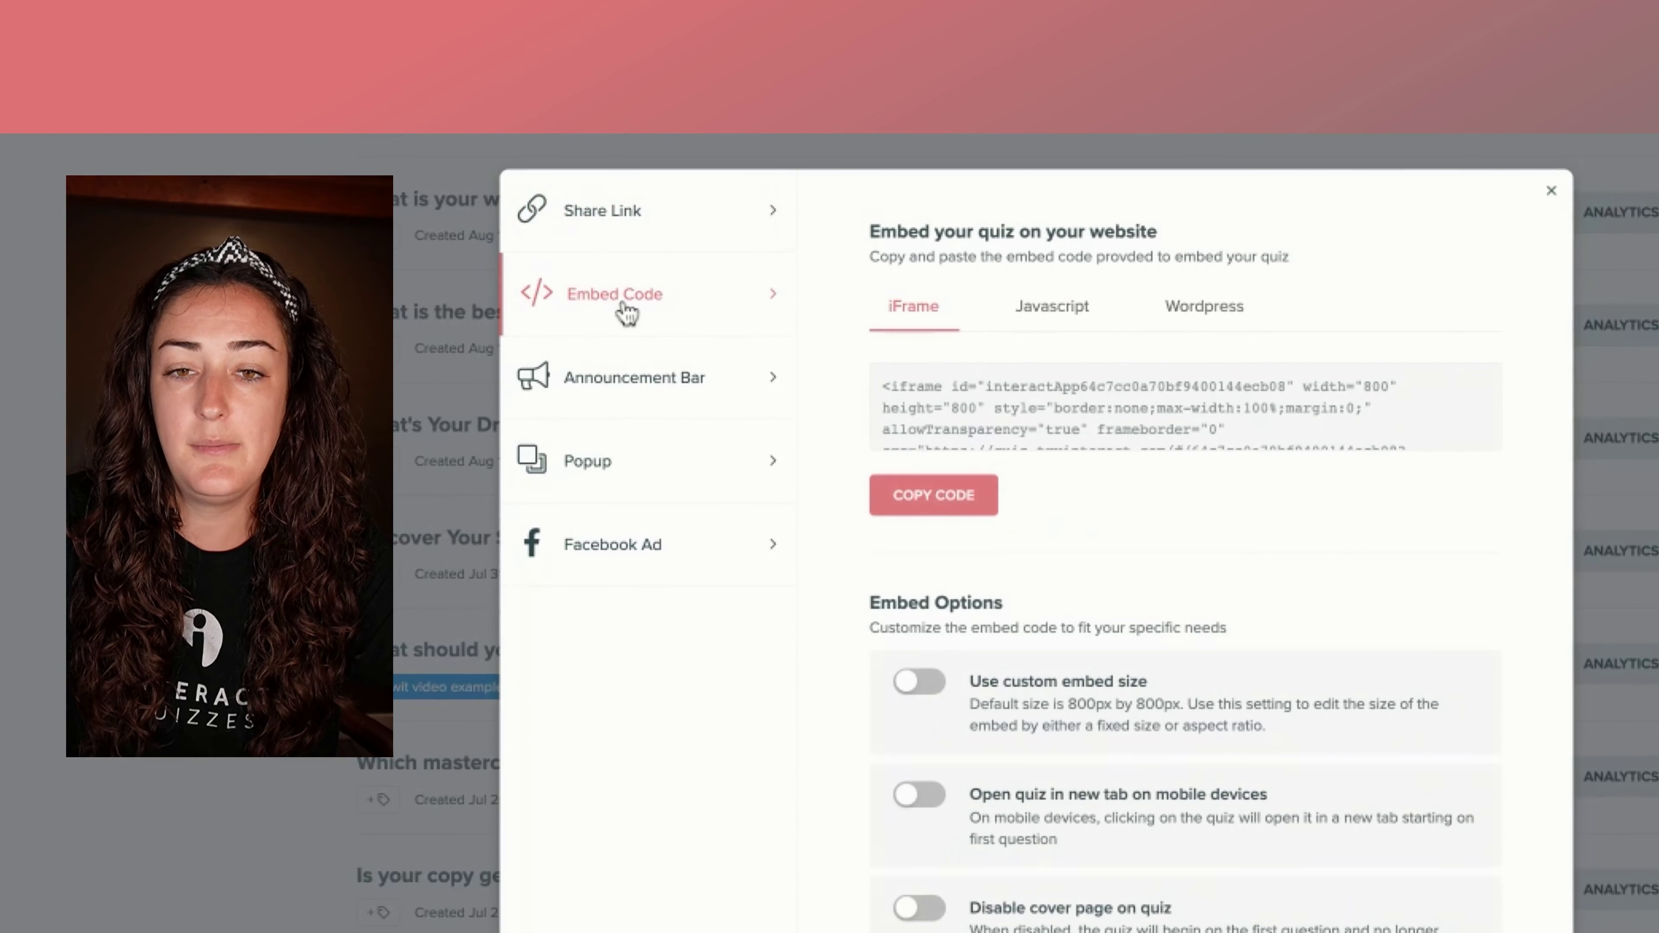
left_click(1069, 316)
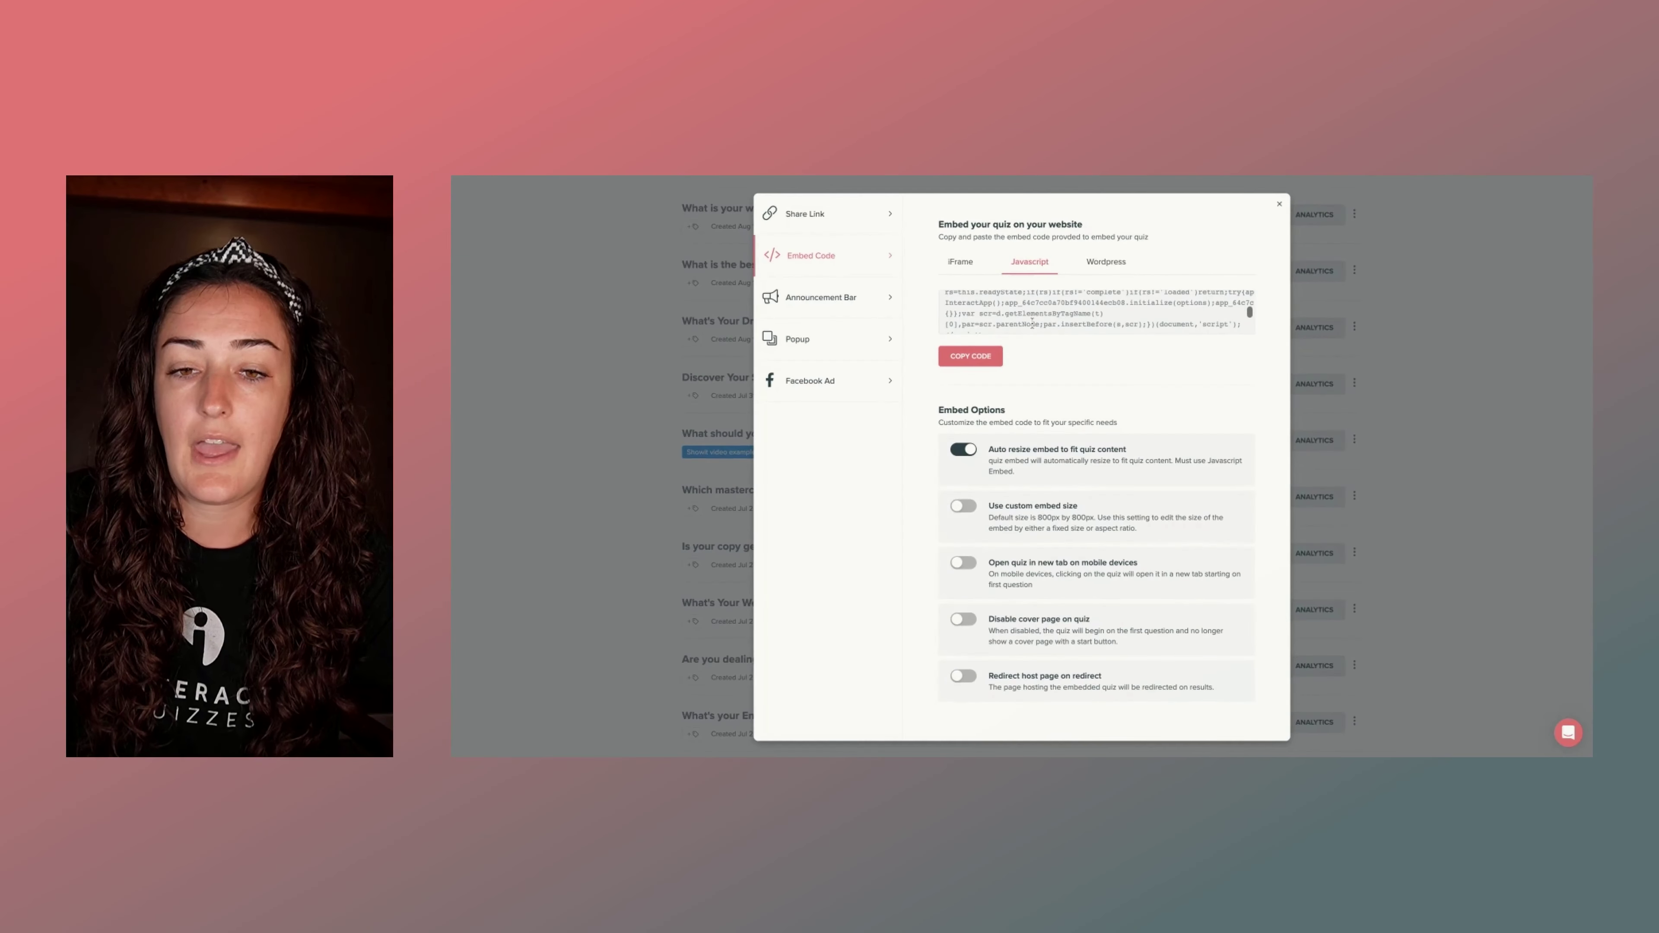
scroll(1110, 405, "down", 3)
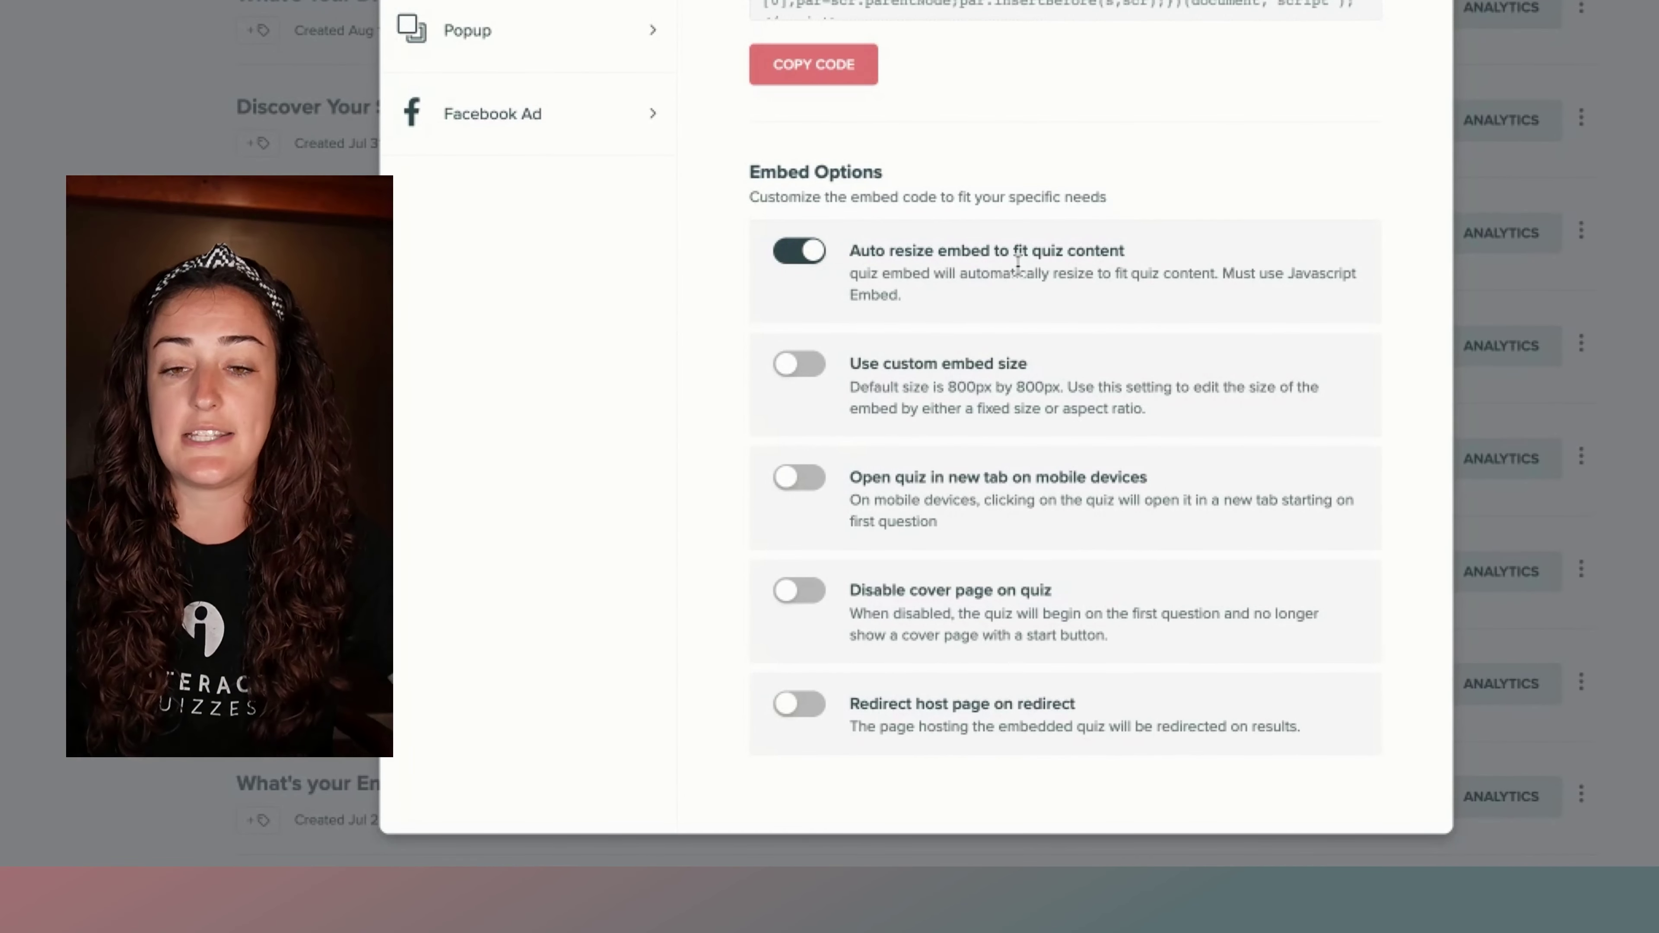
left_click(804, 594)
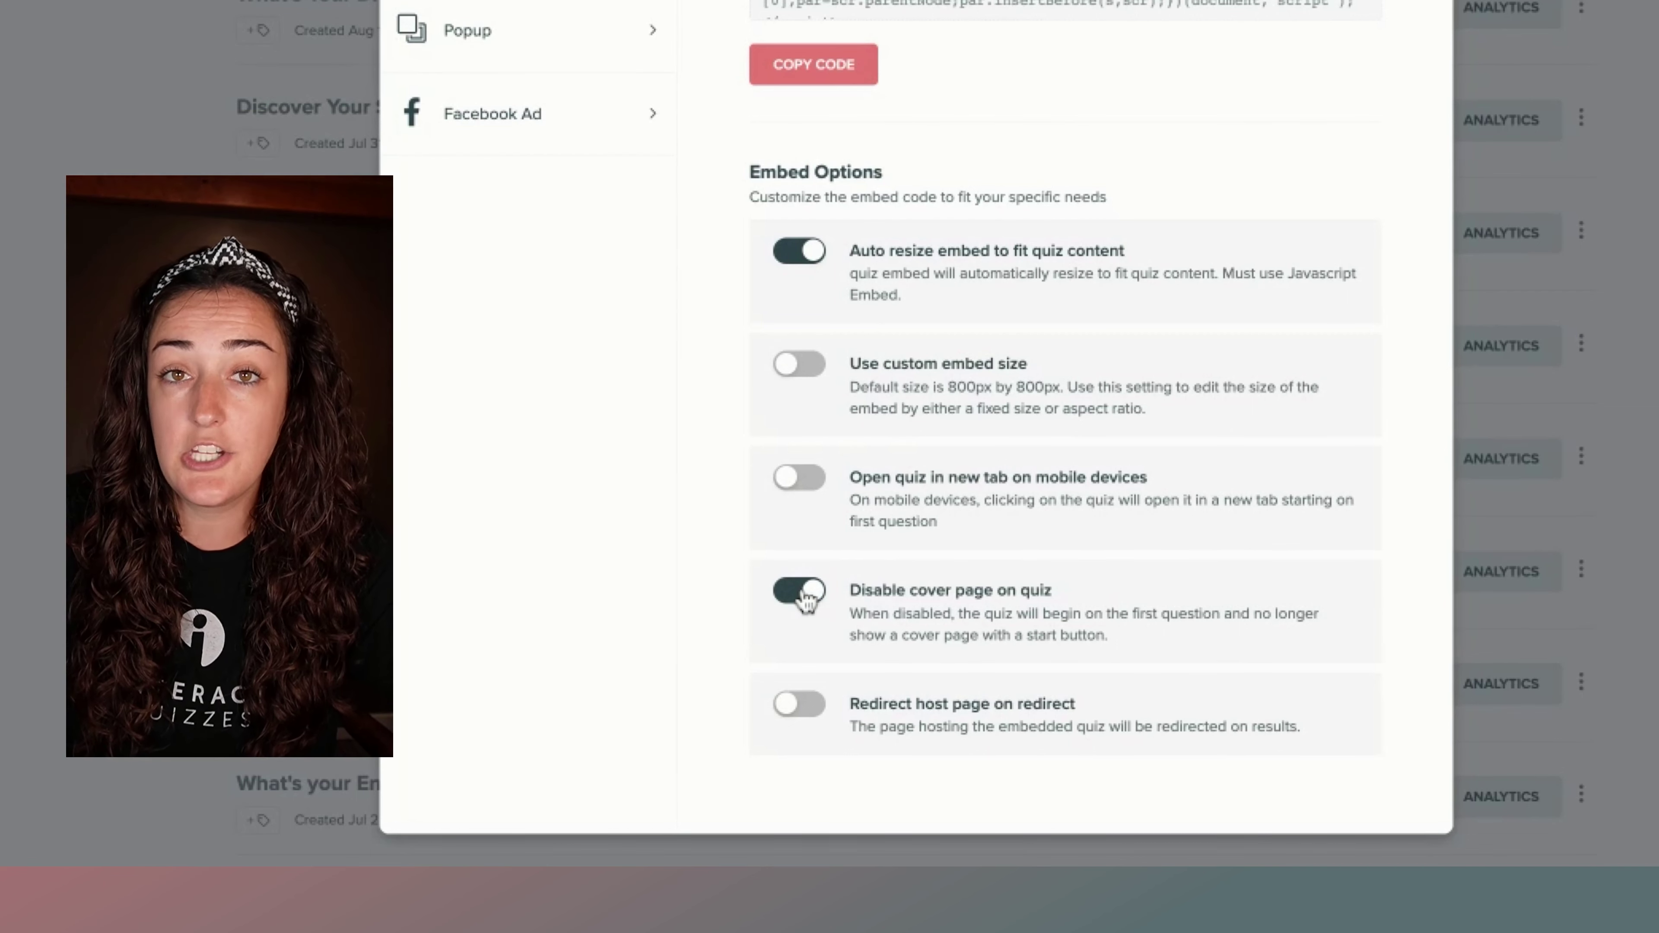
left_click(800, 709)
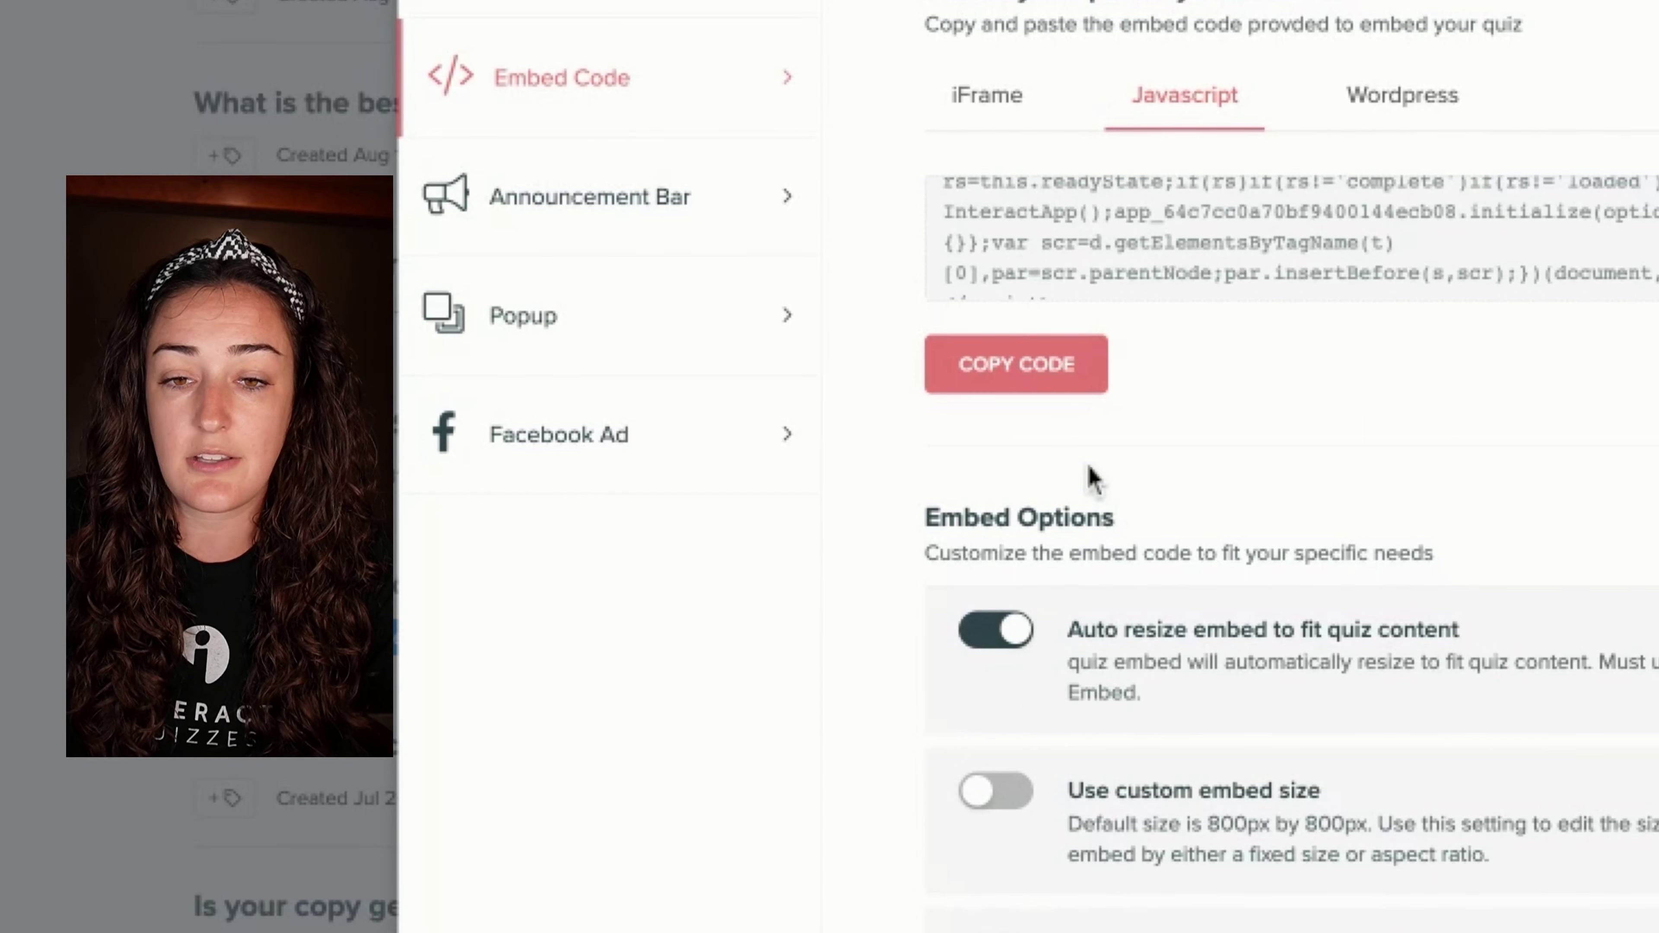
- Copy the Javascript embed snippet with COPY CODE
left_click(1054, 364)
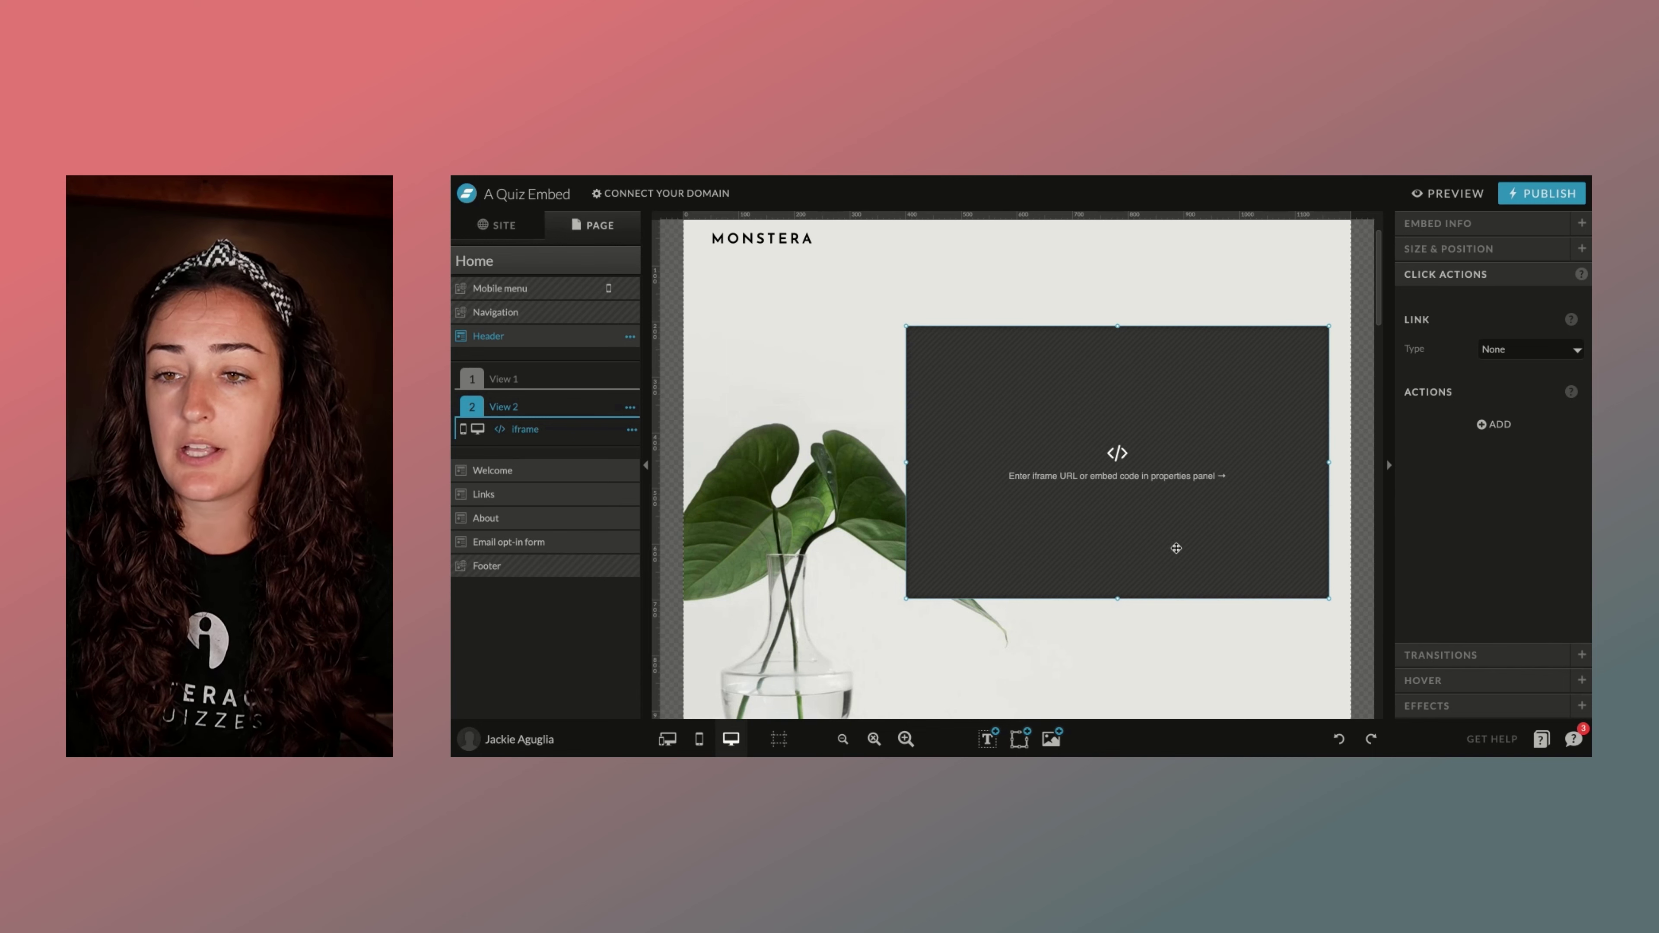
- Paste the Interact quiz script into View 2's embed custom code, save it, and publish the site
left_click(1460, 238)
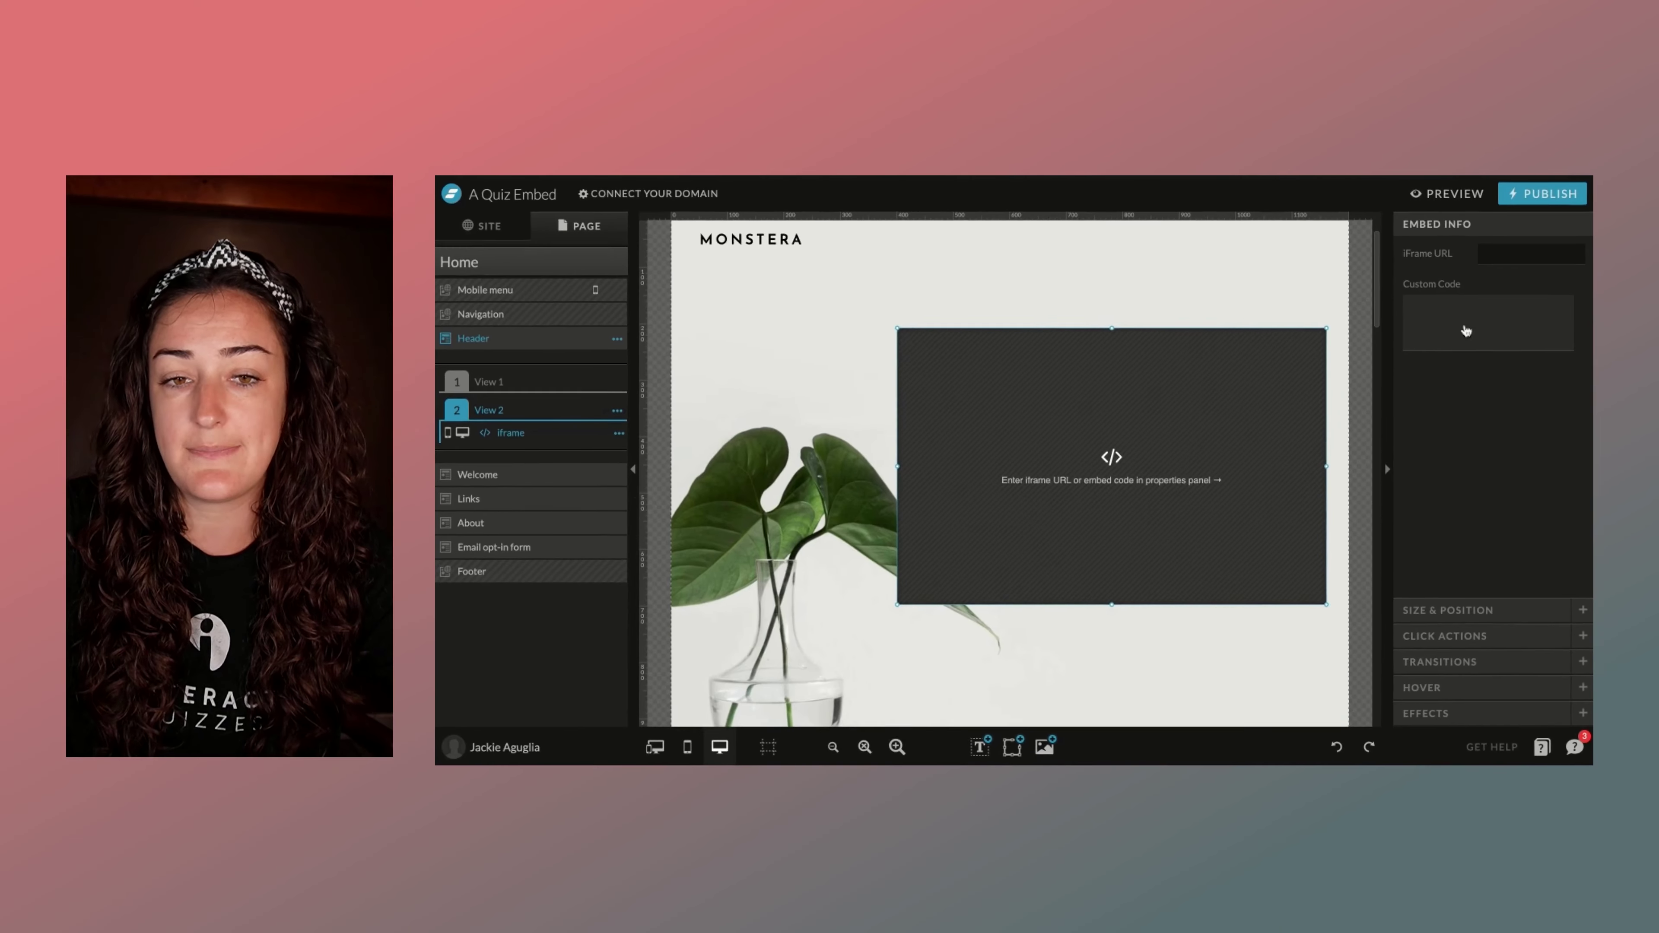
left_click(1410, 458)
left_click(1072, 304)
key("ctrl+v")
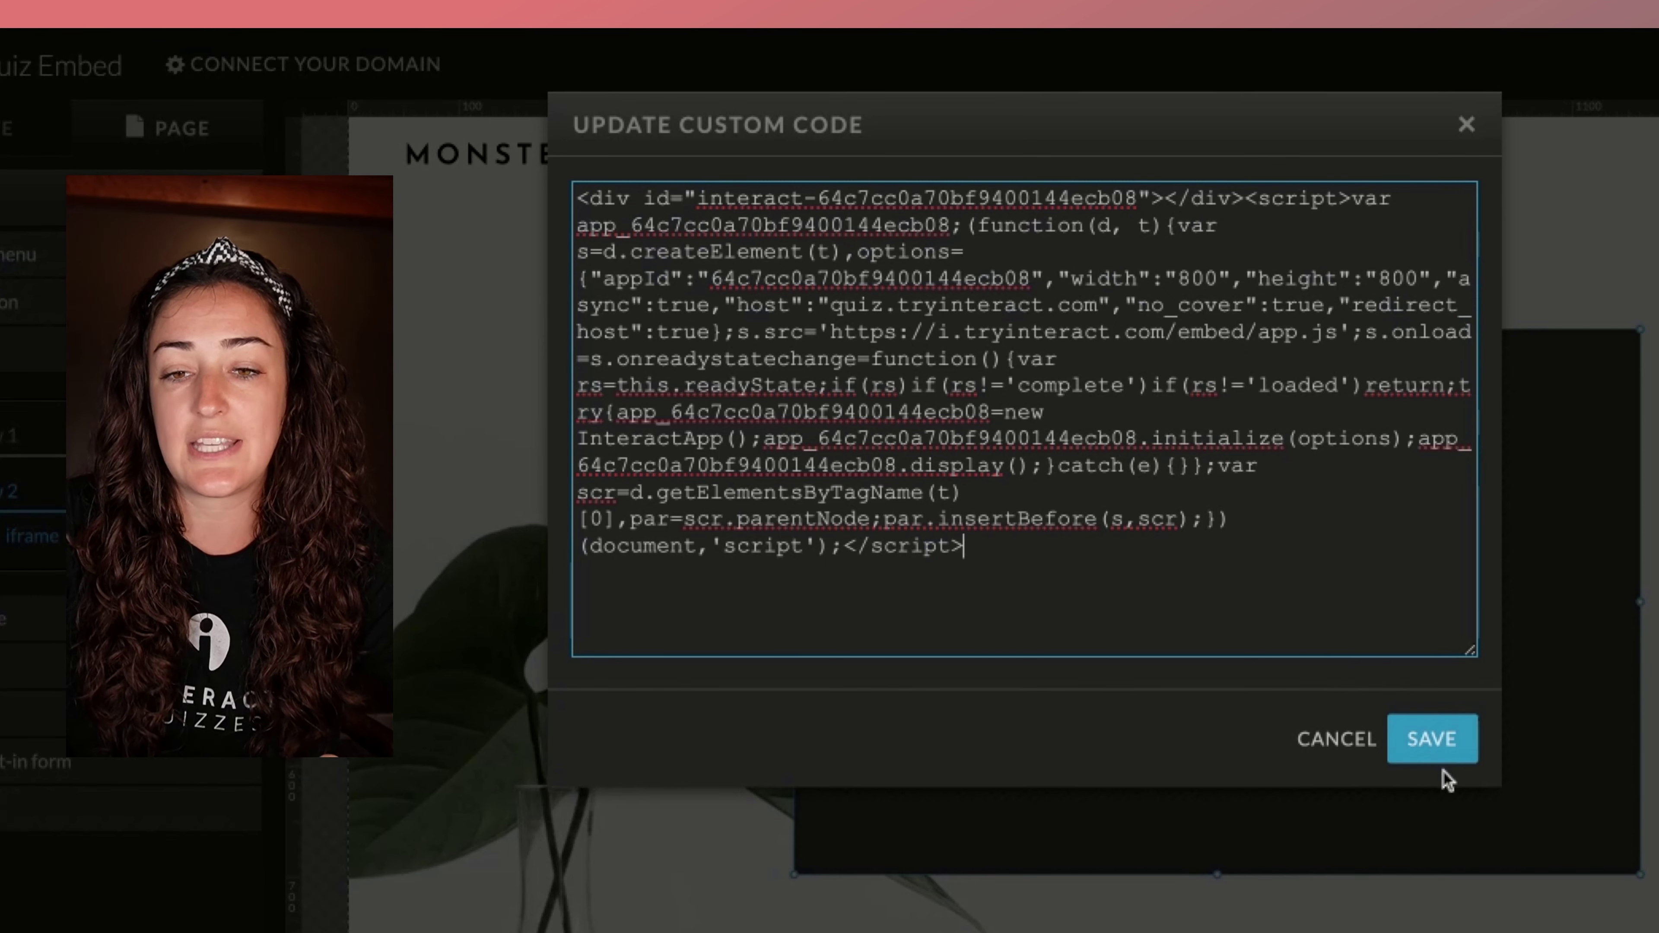
left_click(1434, 751)
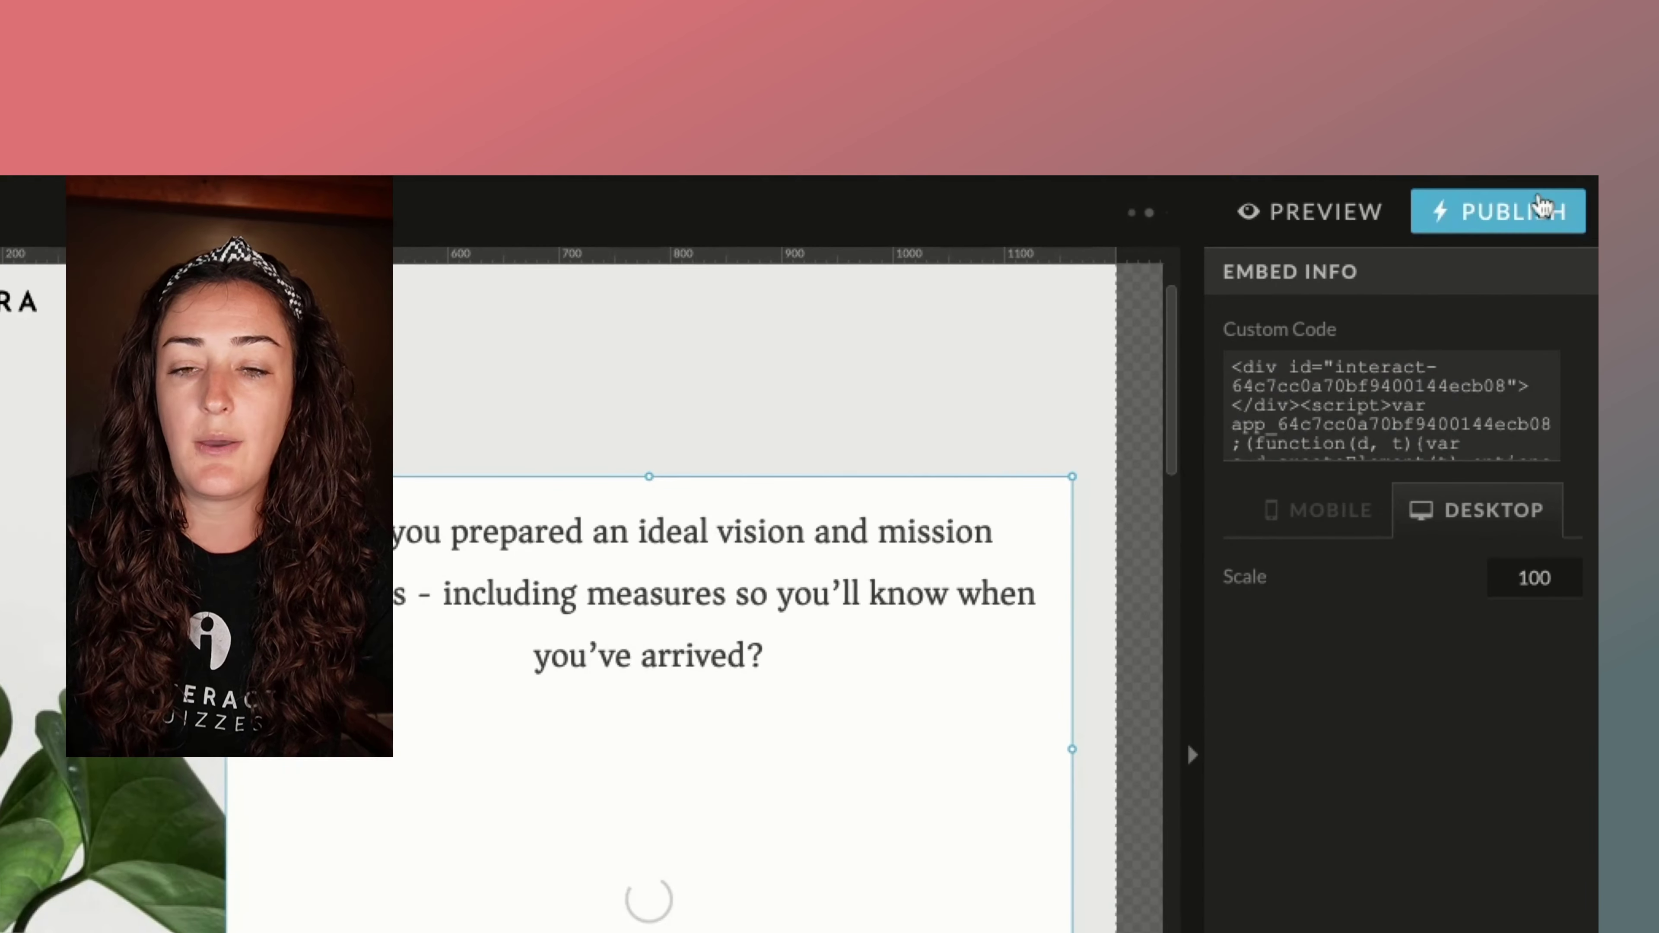
left_click(1525, 207)
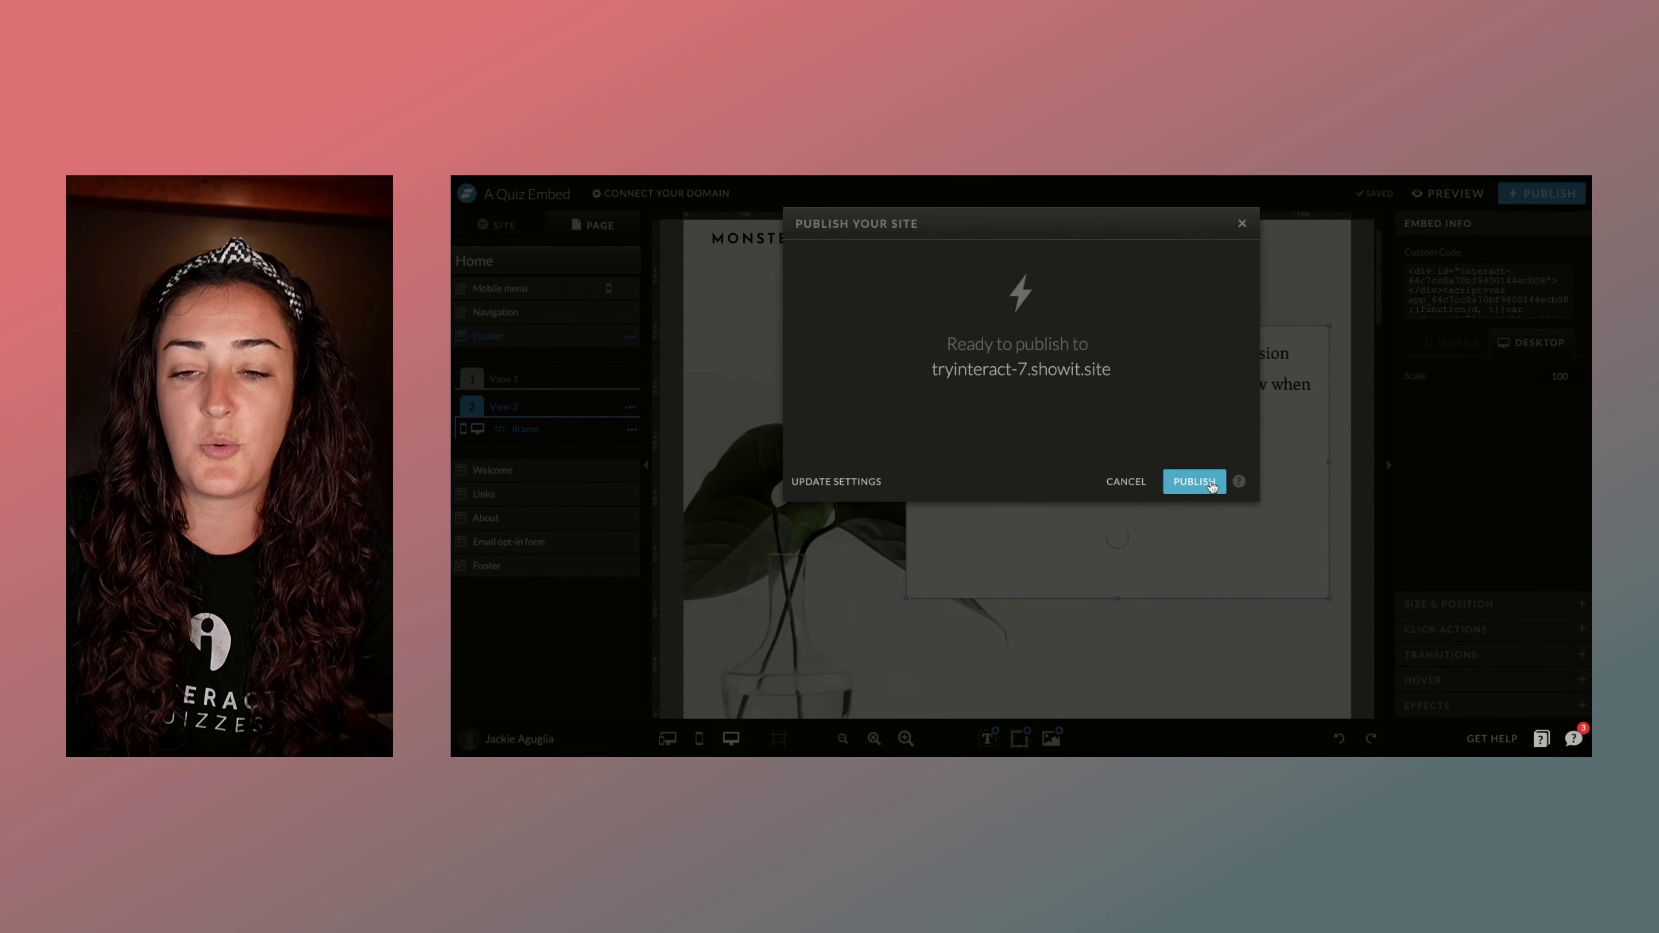
left_click(1195, 484)
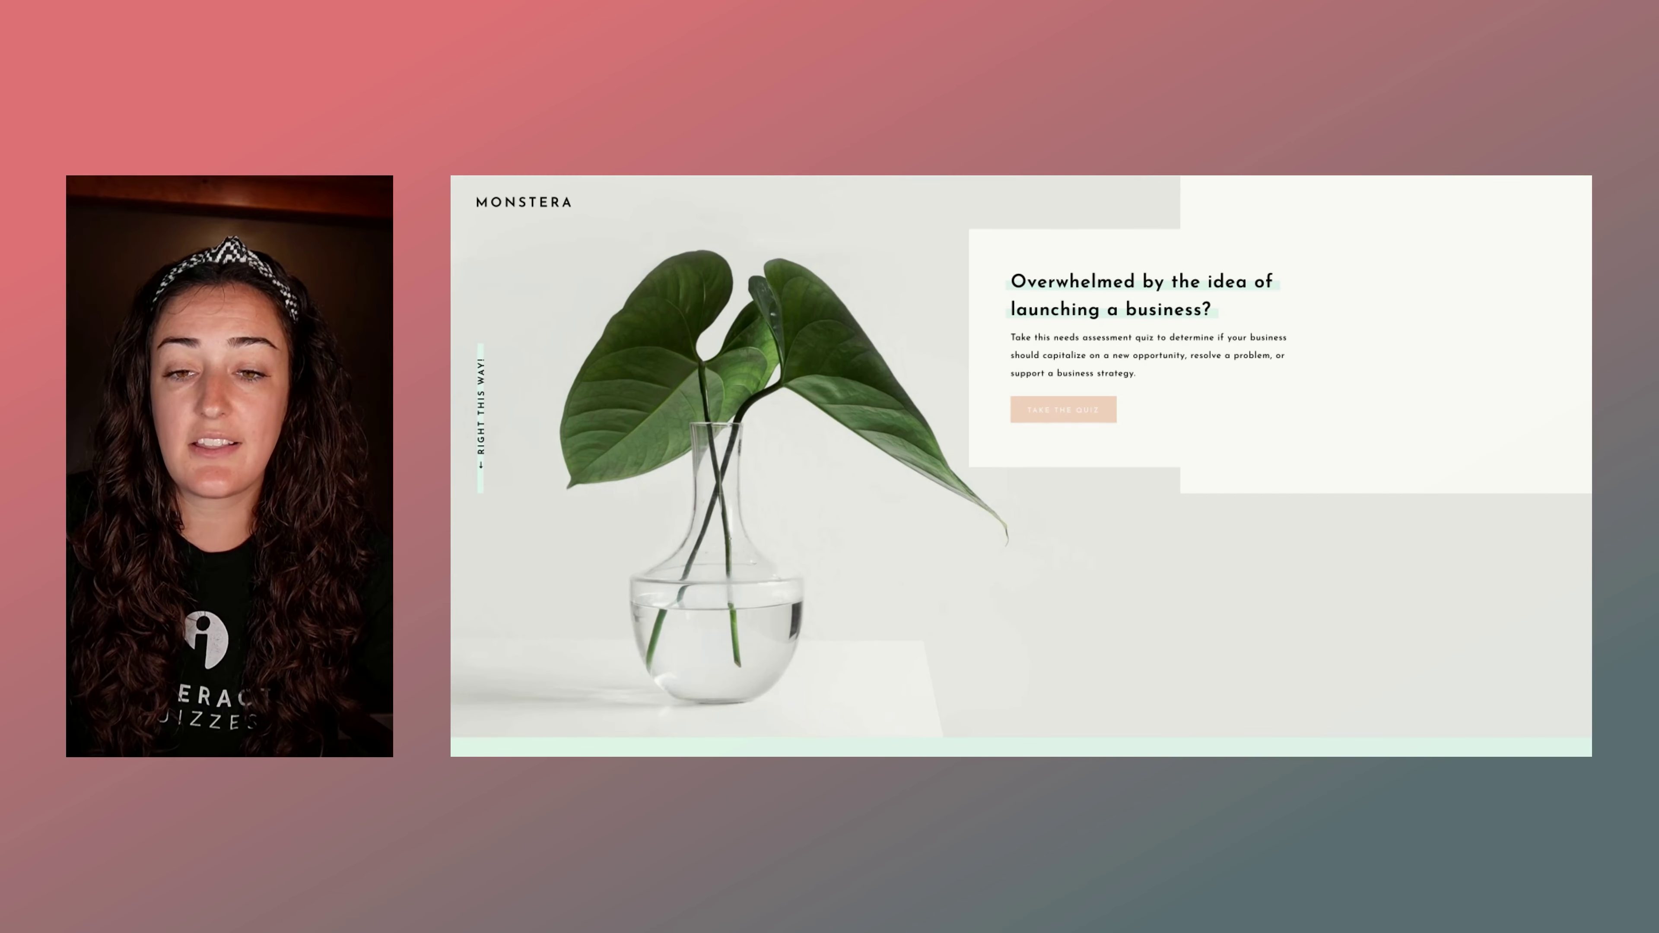
- Start the quiz on the live page and answer all seven questions
left_click(1068, 413)
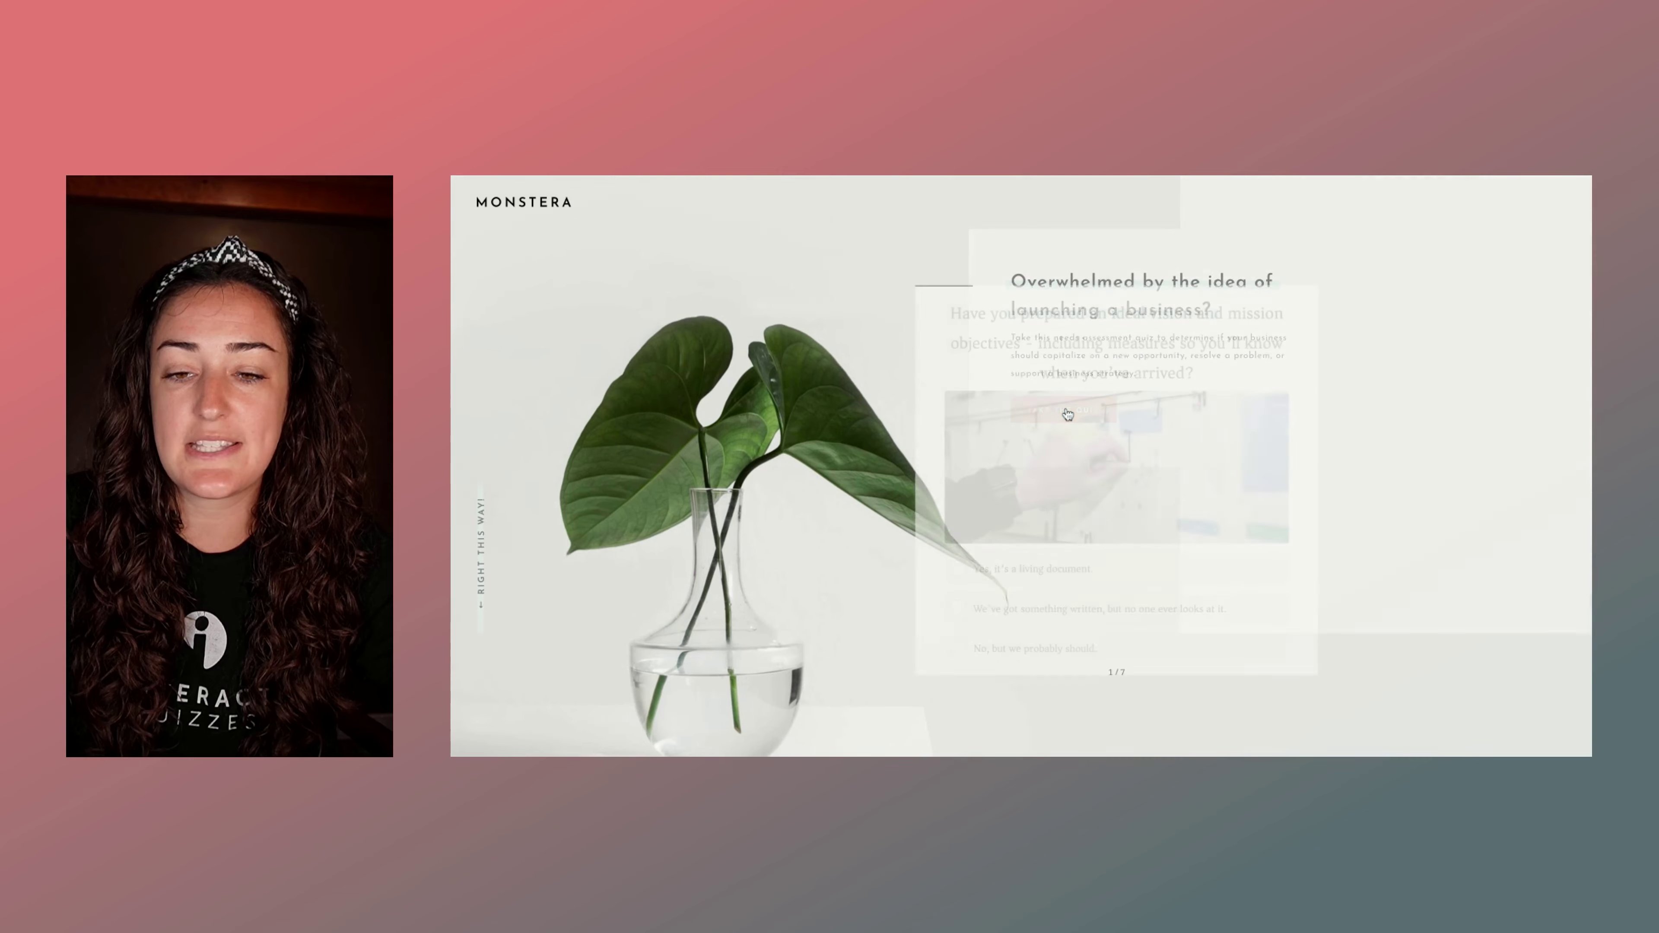
left_click(1137, 607)
left_click(1140, 601)
left_click(1141, 604)
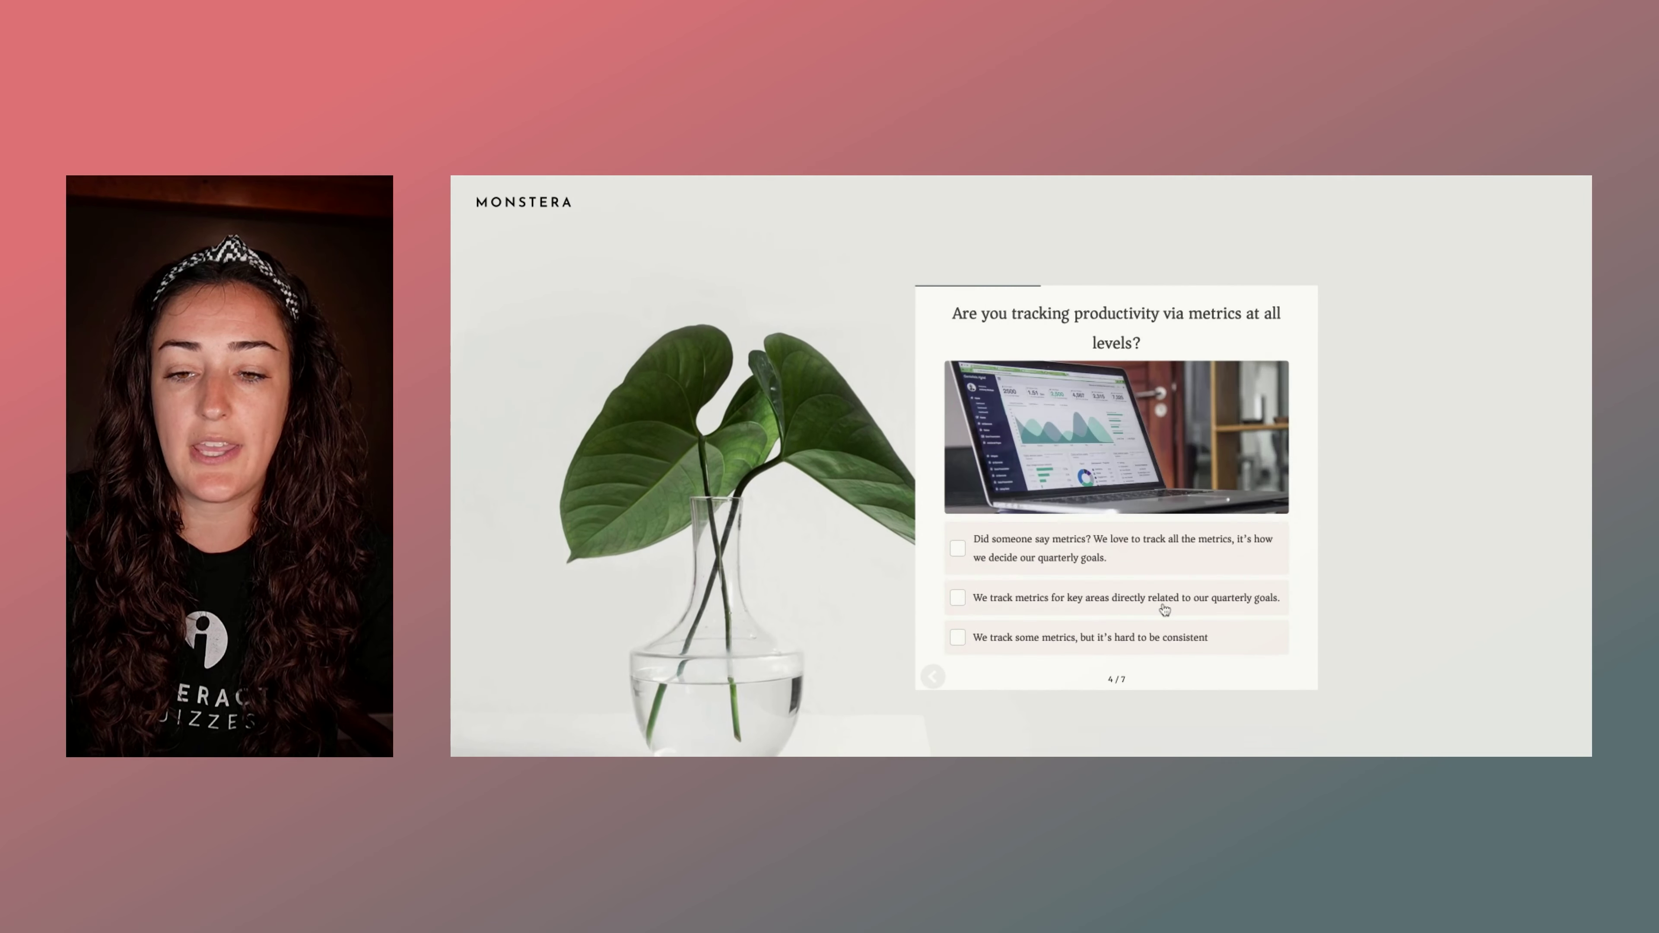
left_click(1159, 603)
left_click(1162, 605)
left_click(1195, 608)
left_click(1197, 611)
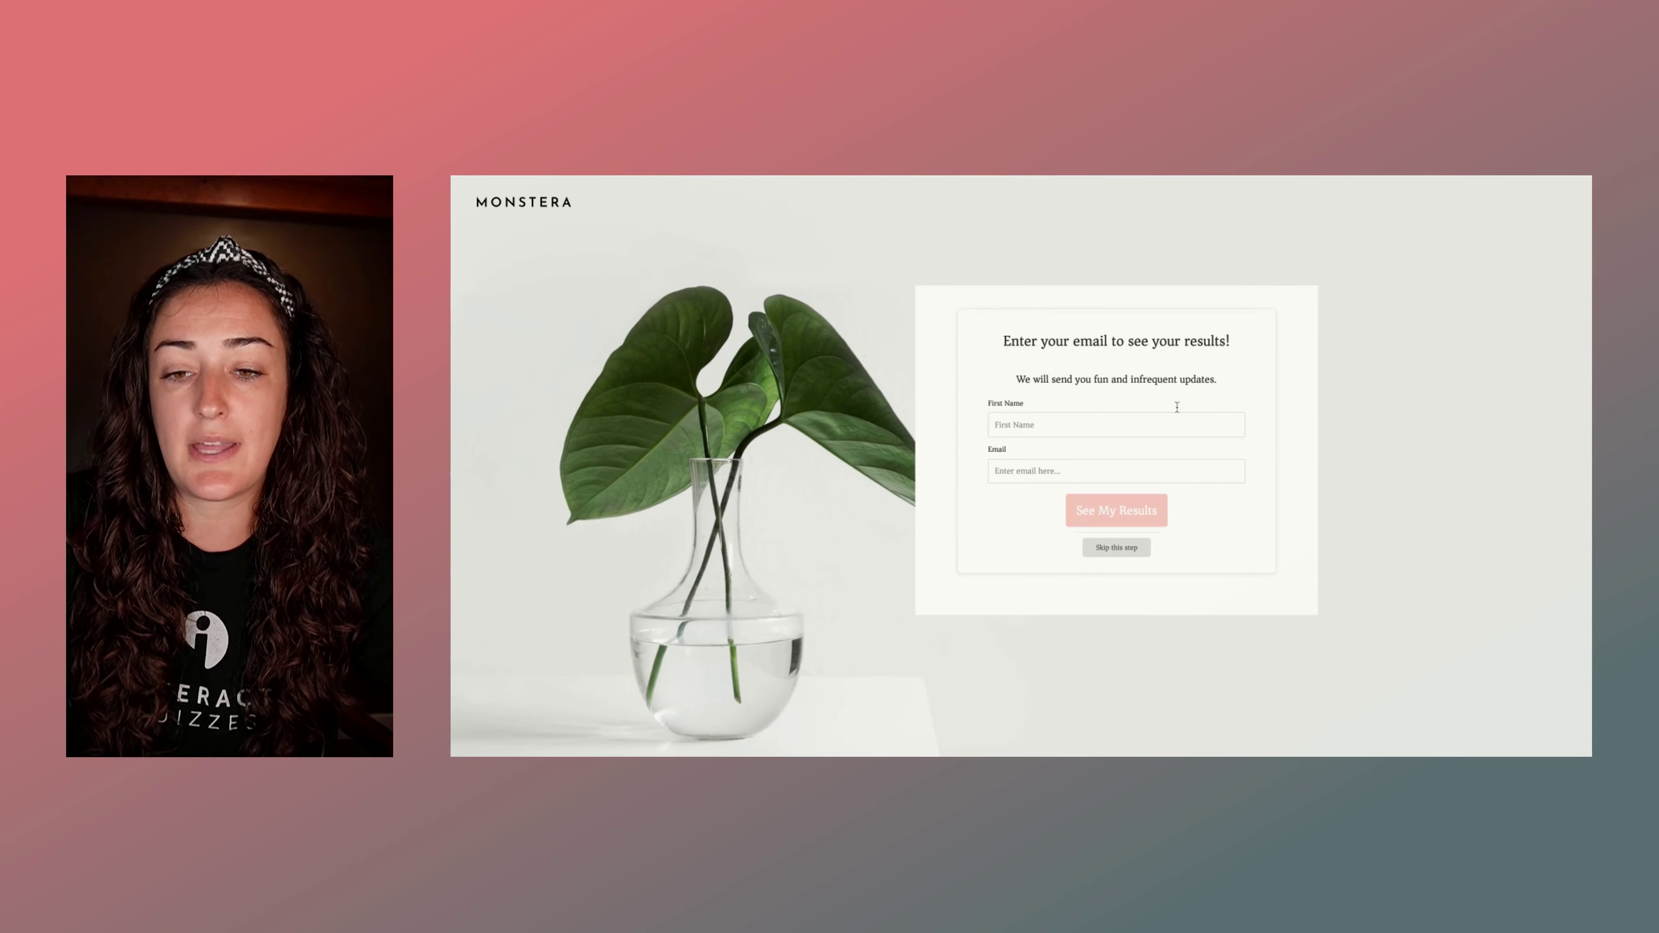
- Skip the email form and scroll down through the quiz results
left_click(1114, 548)
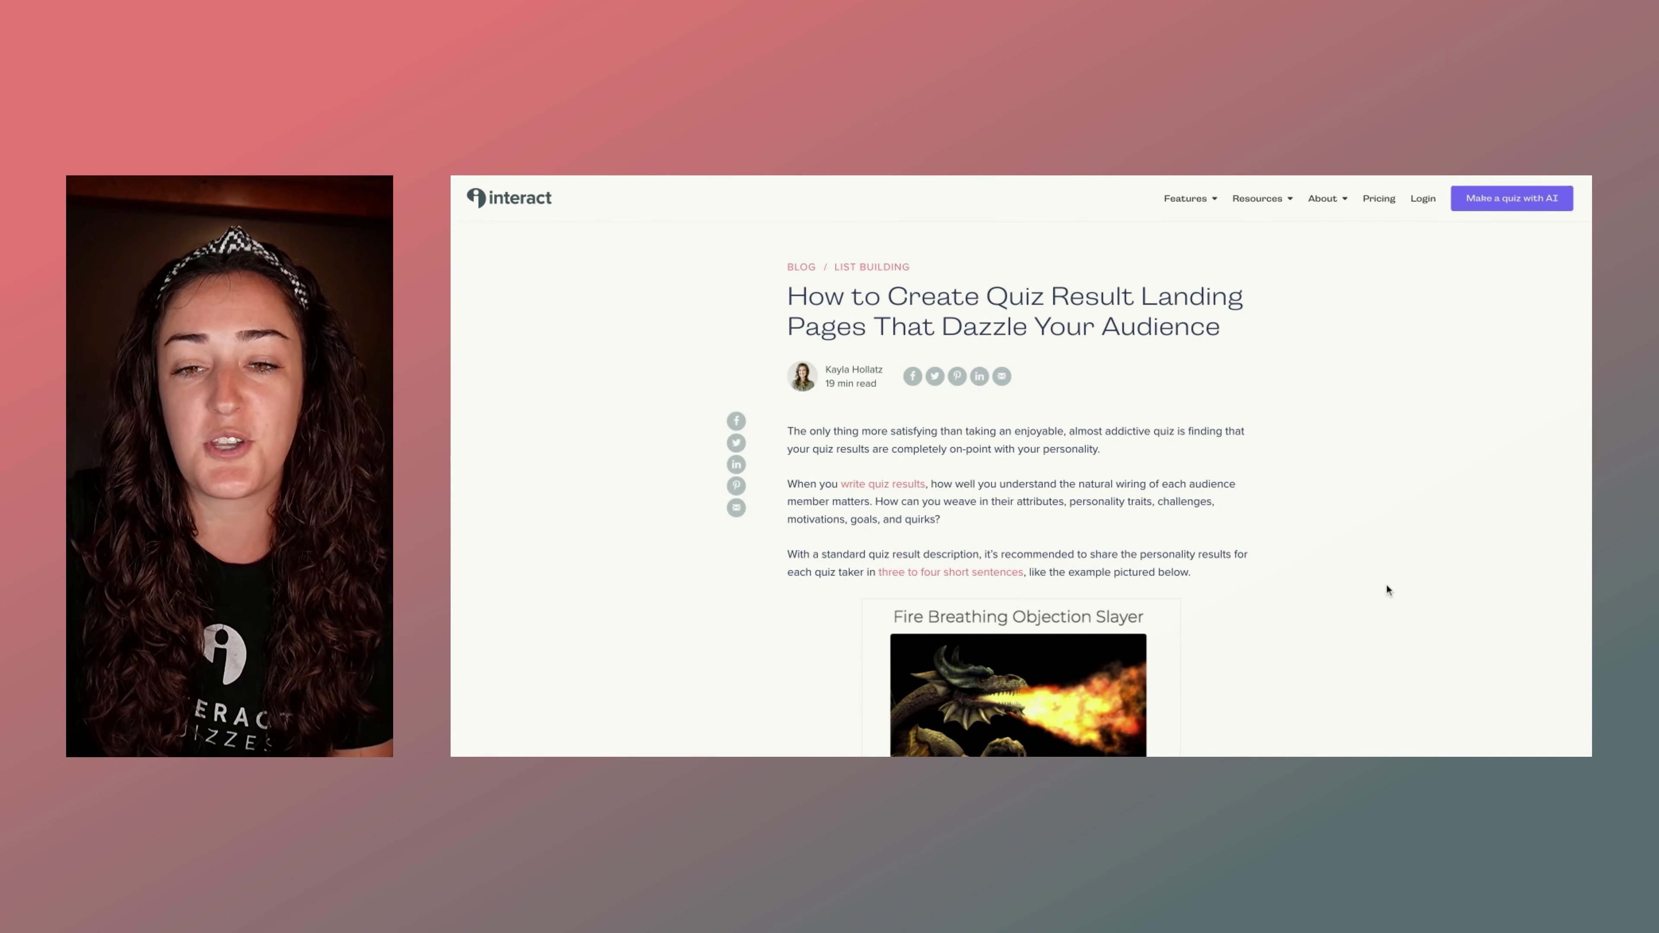
scroll(1313, 630, "down", 10)
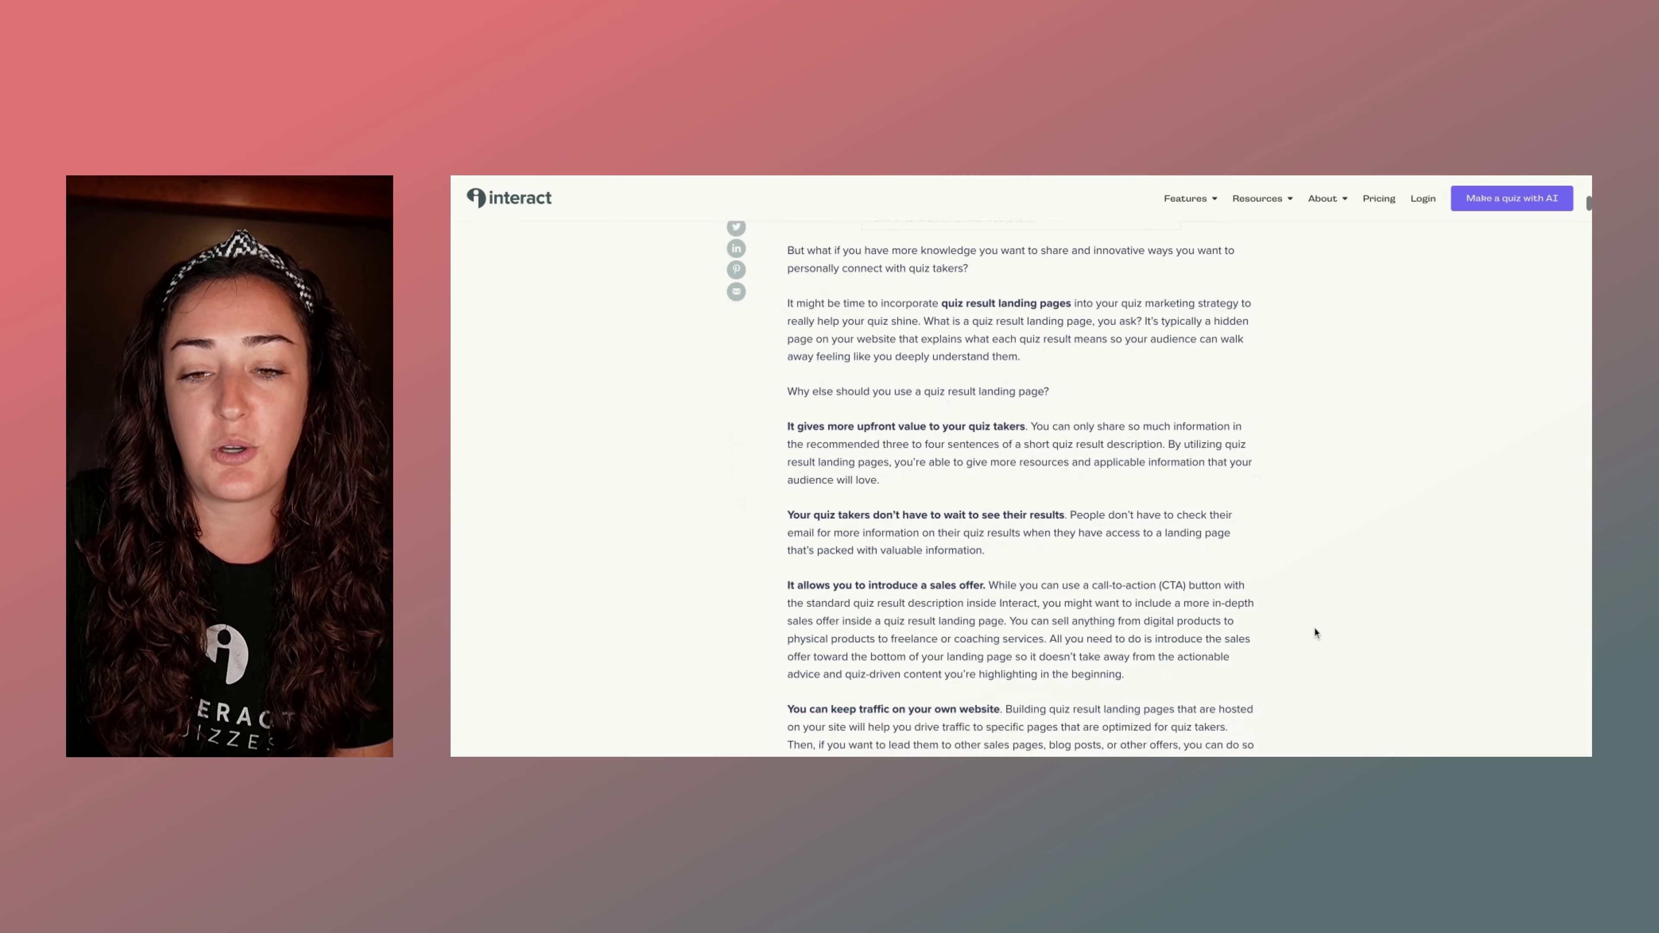
scroll(1315, 632, "down", 15)
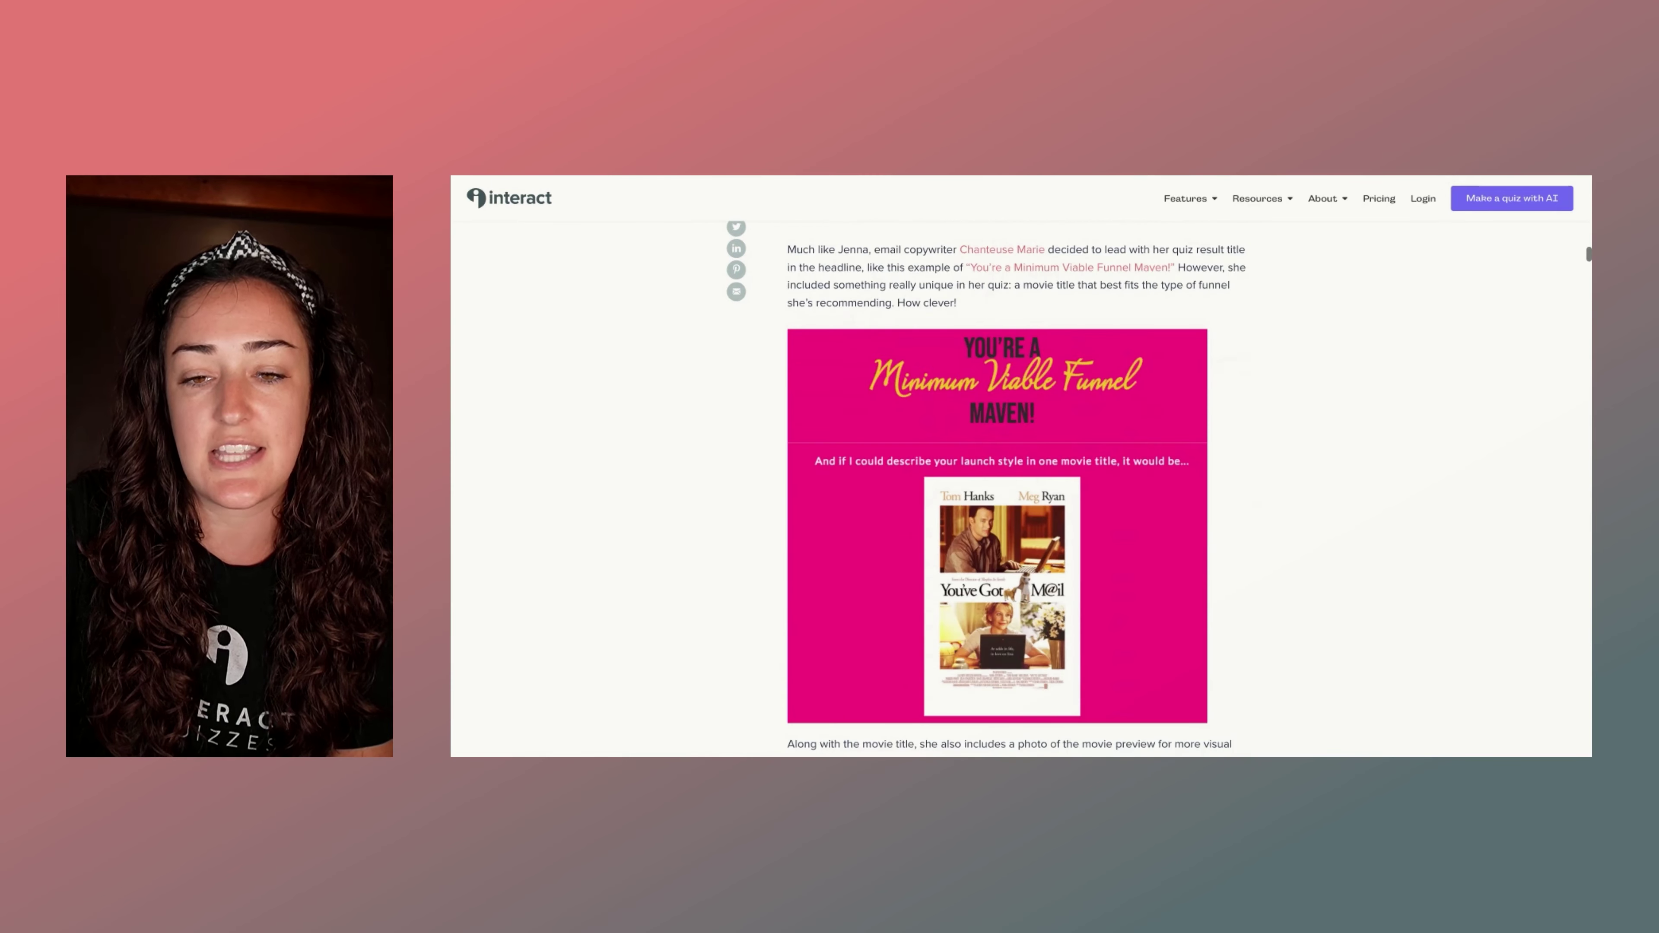
scroll(1315, 632, "down", 6)
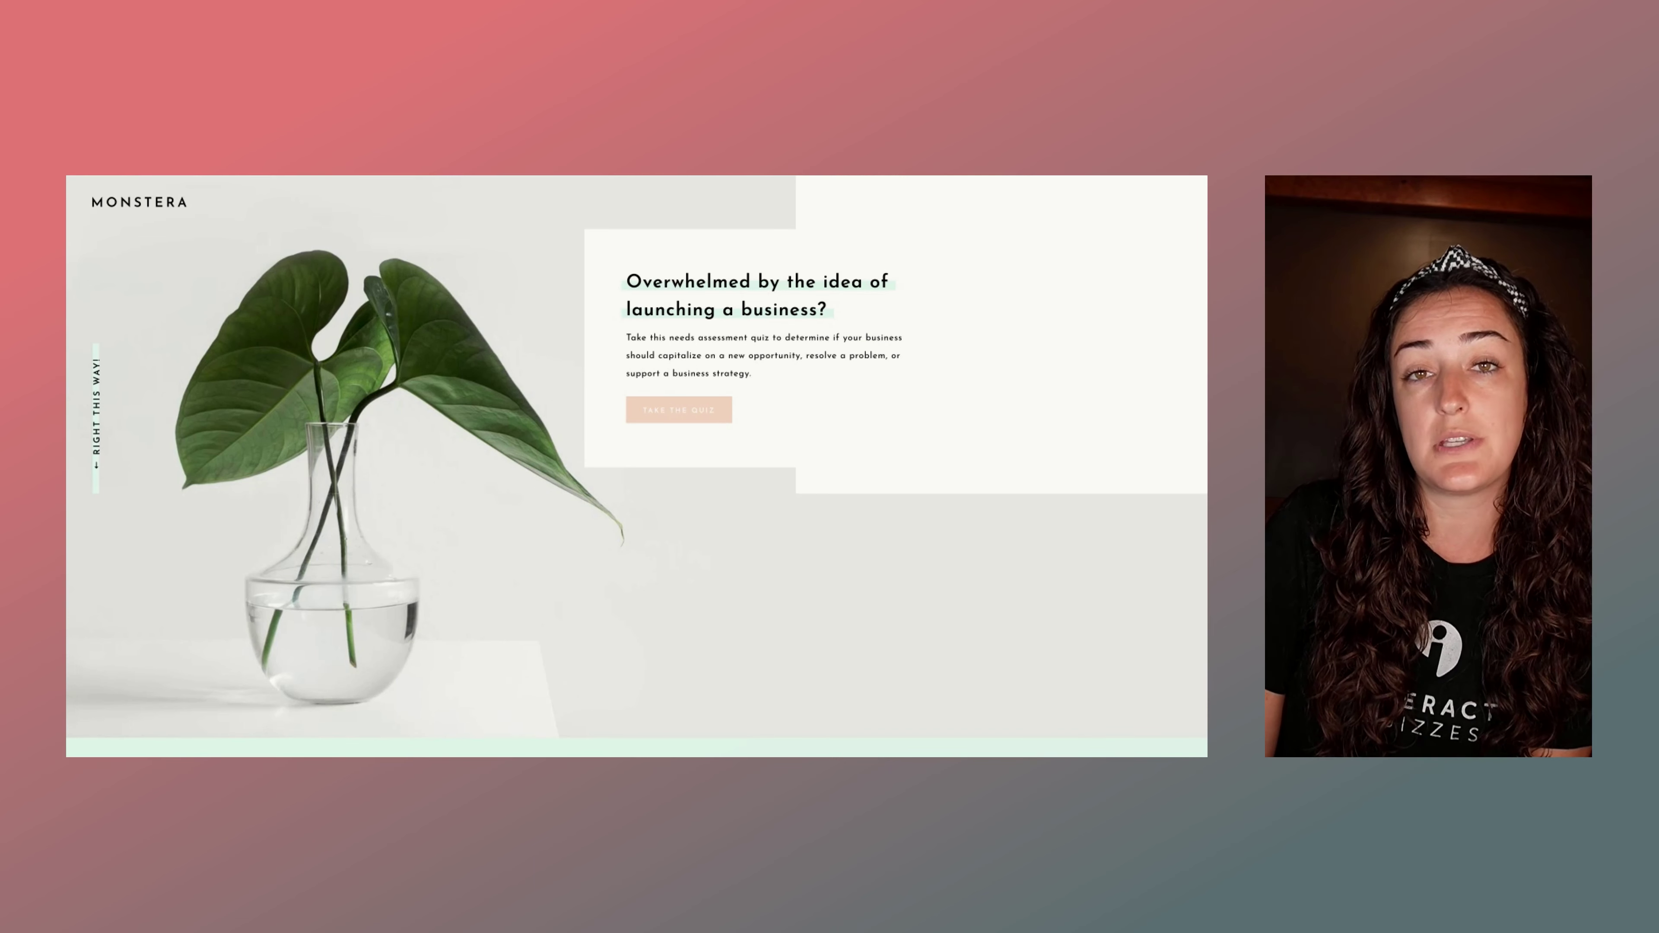
- Retake the live quiz and scroll through the 'new opportunity' result and the About and newsletter sections
left_click(676, 414)
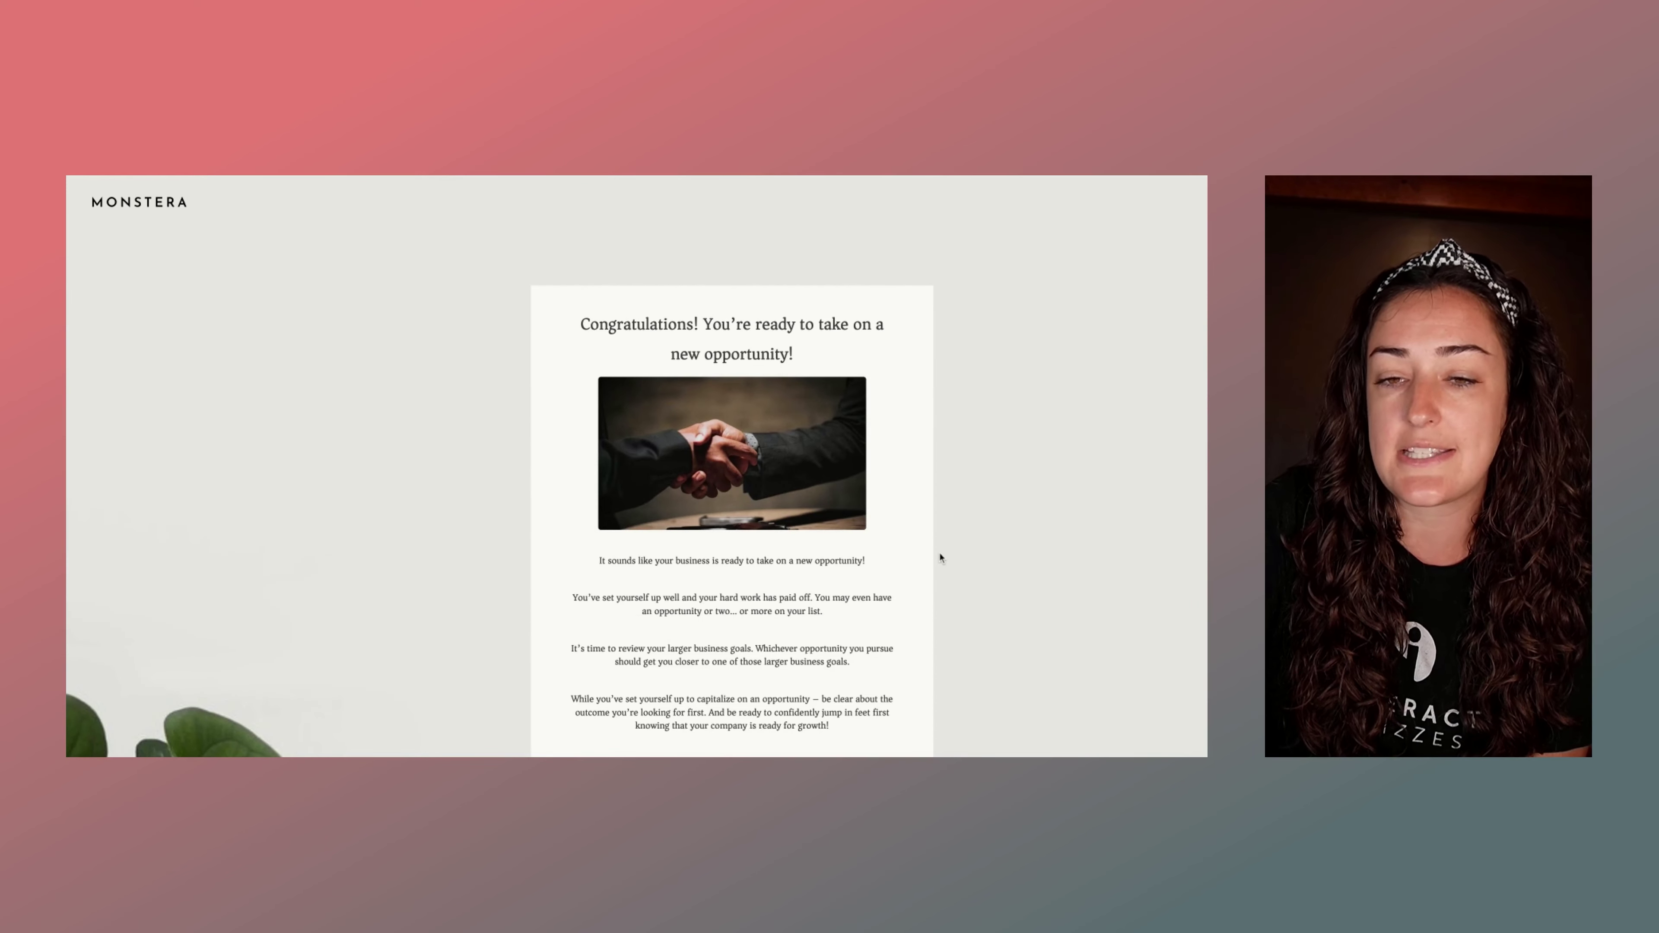
scroll(936, 542, "down", 2)
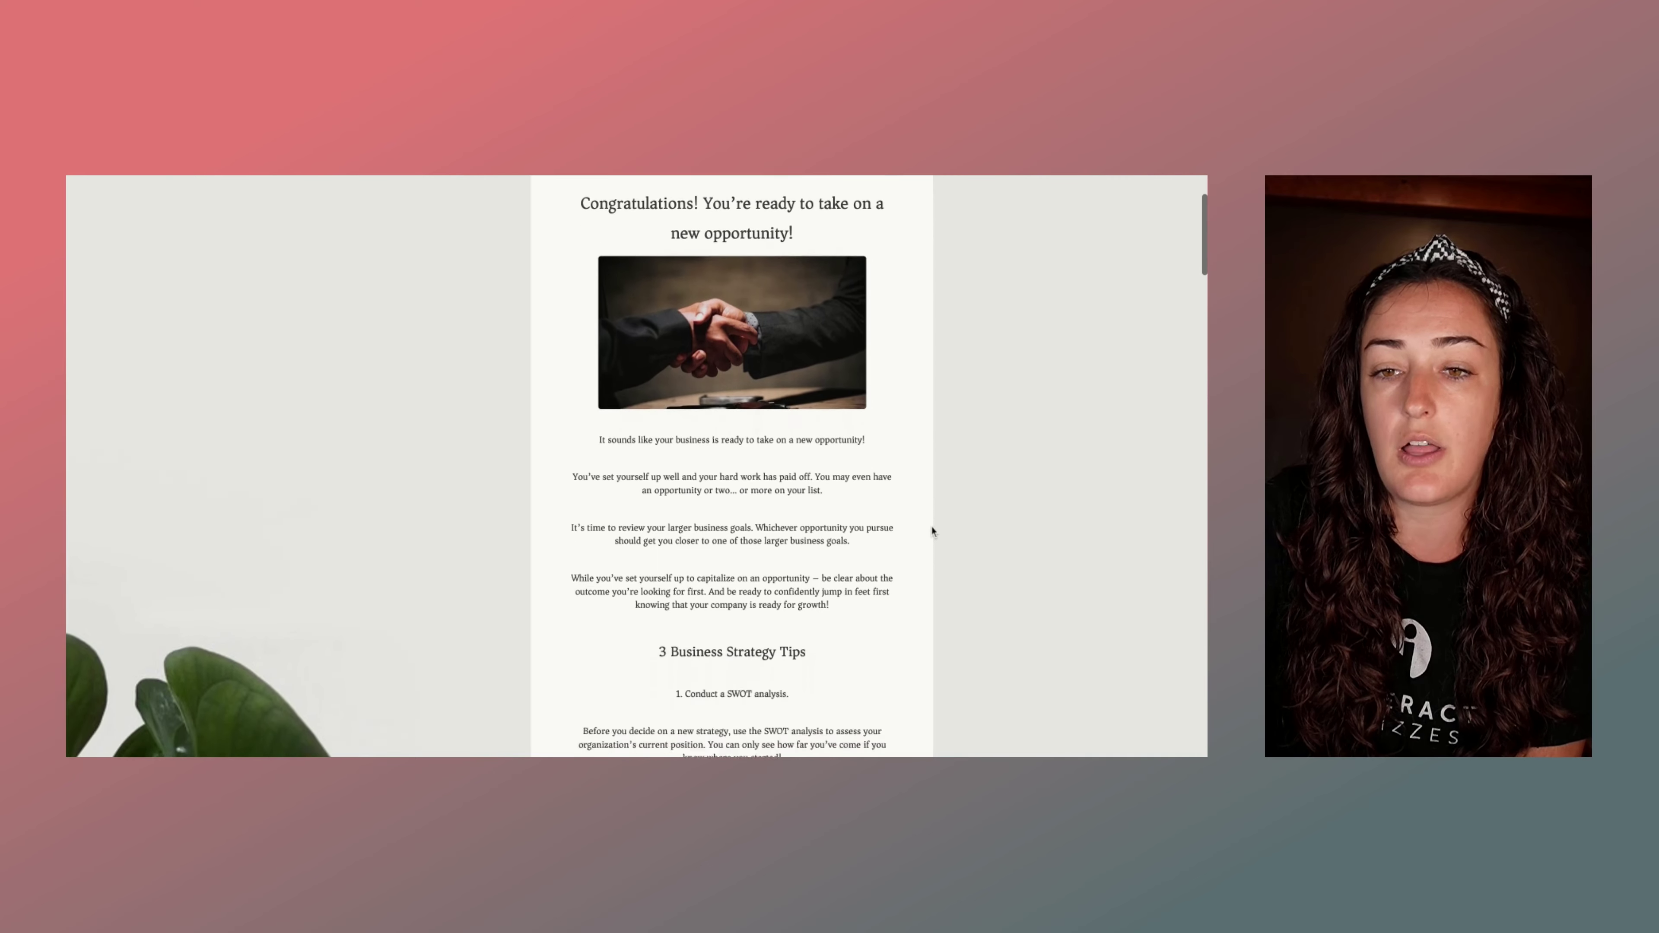
scroll(933, 532, "down", 8)
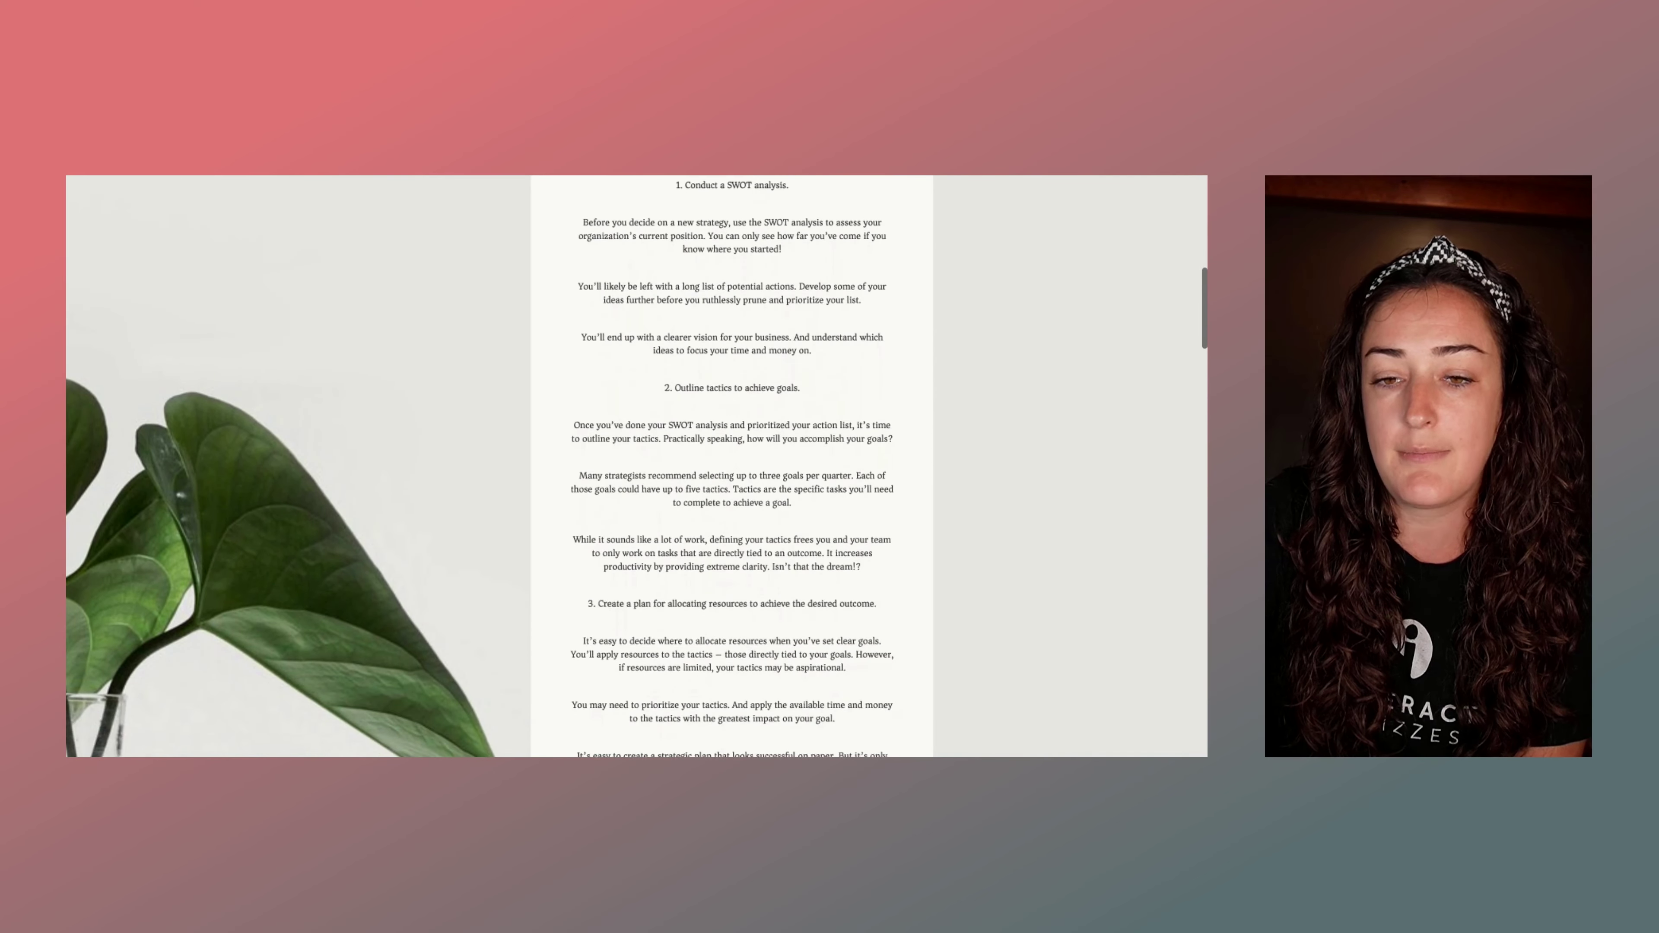
scroll(732, 466, "down", 7)
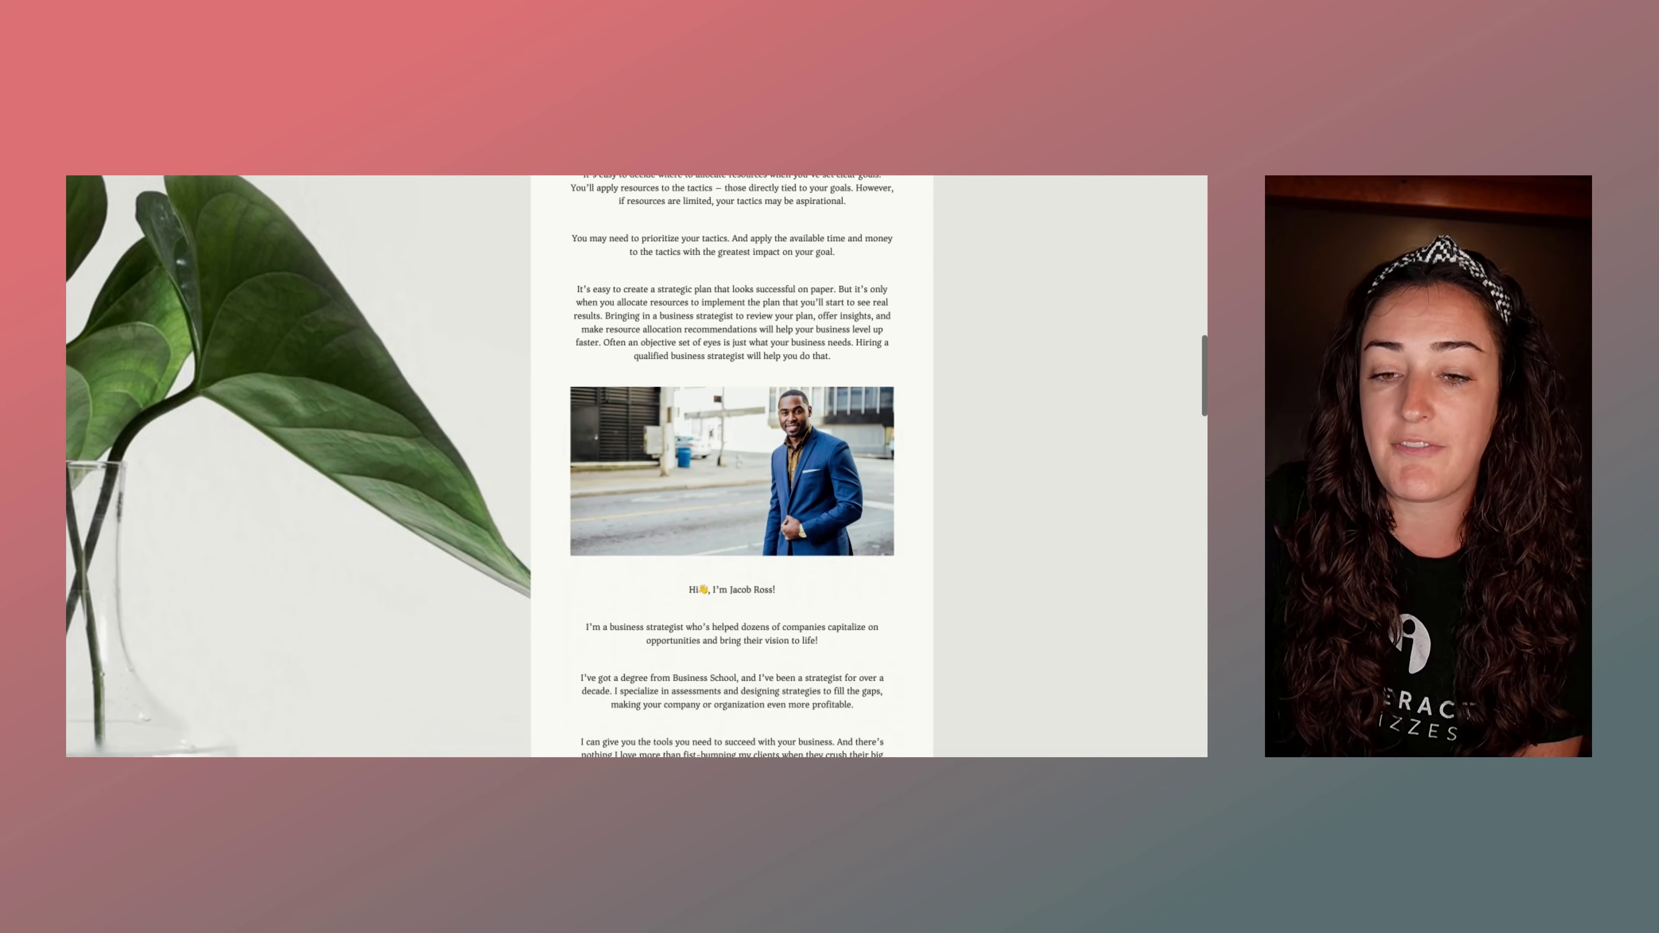
scroll(731, 466, "down", 7)
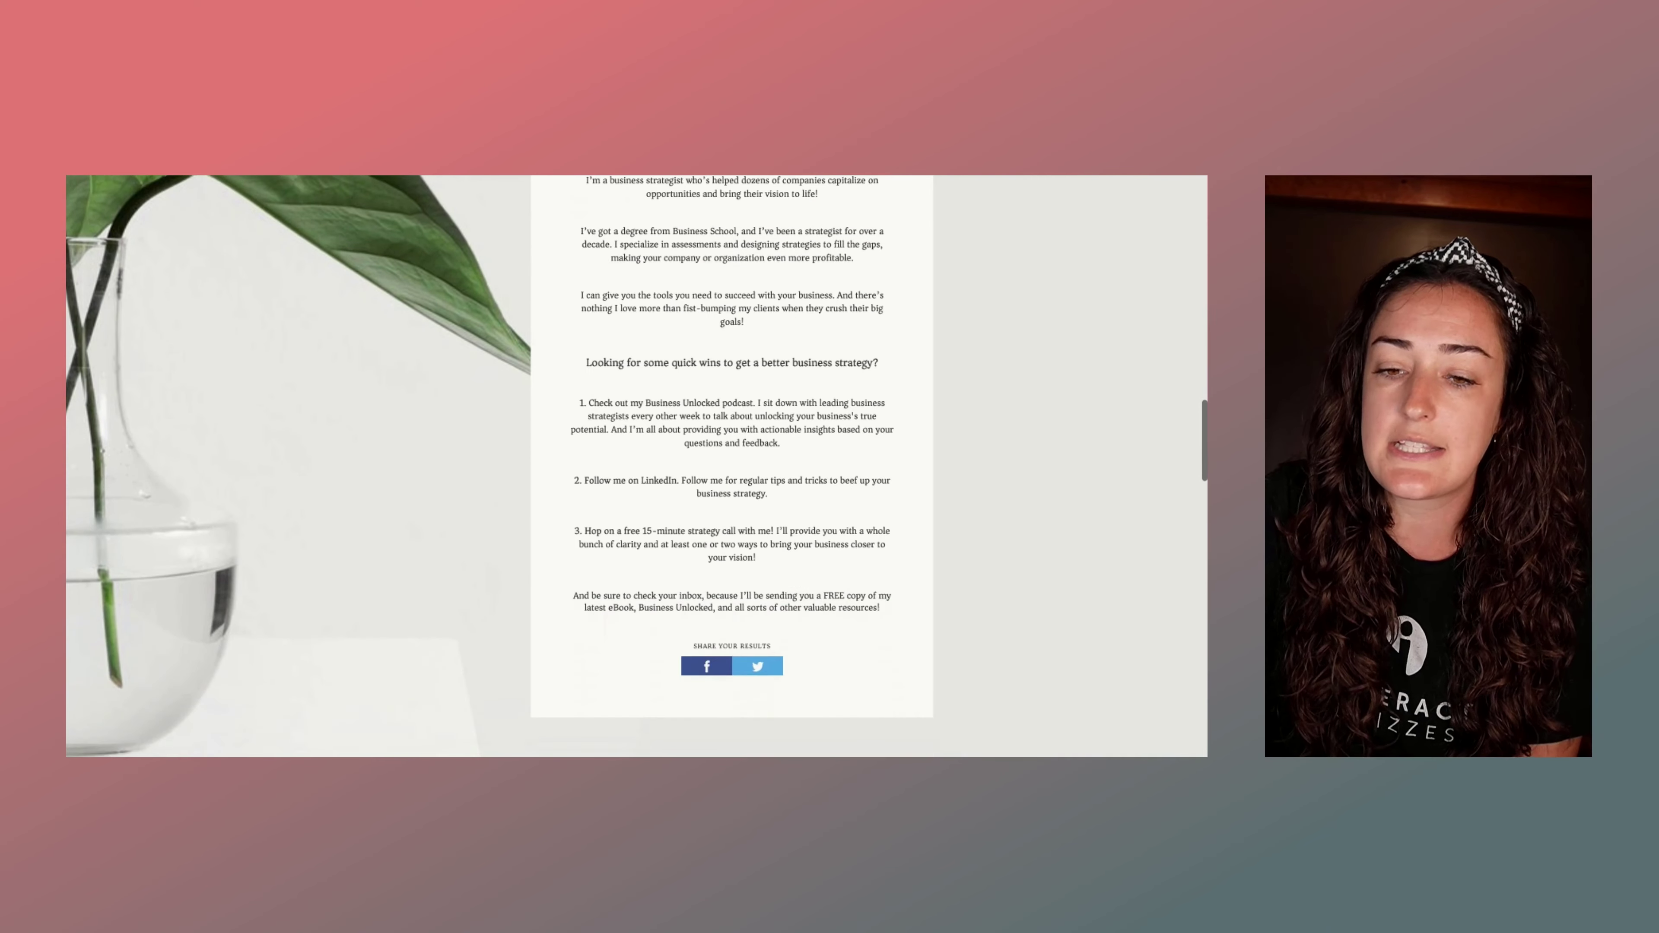
scroll(731, 466, "down", 1)
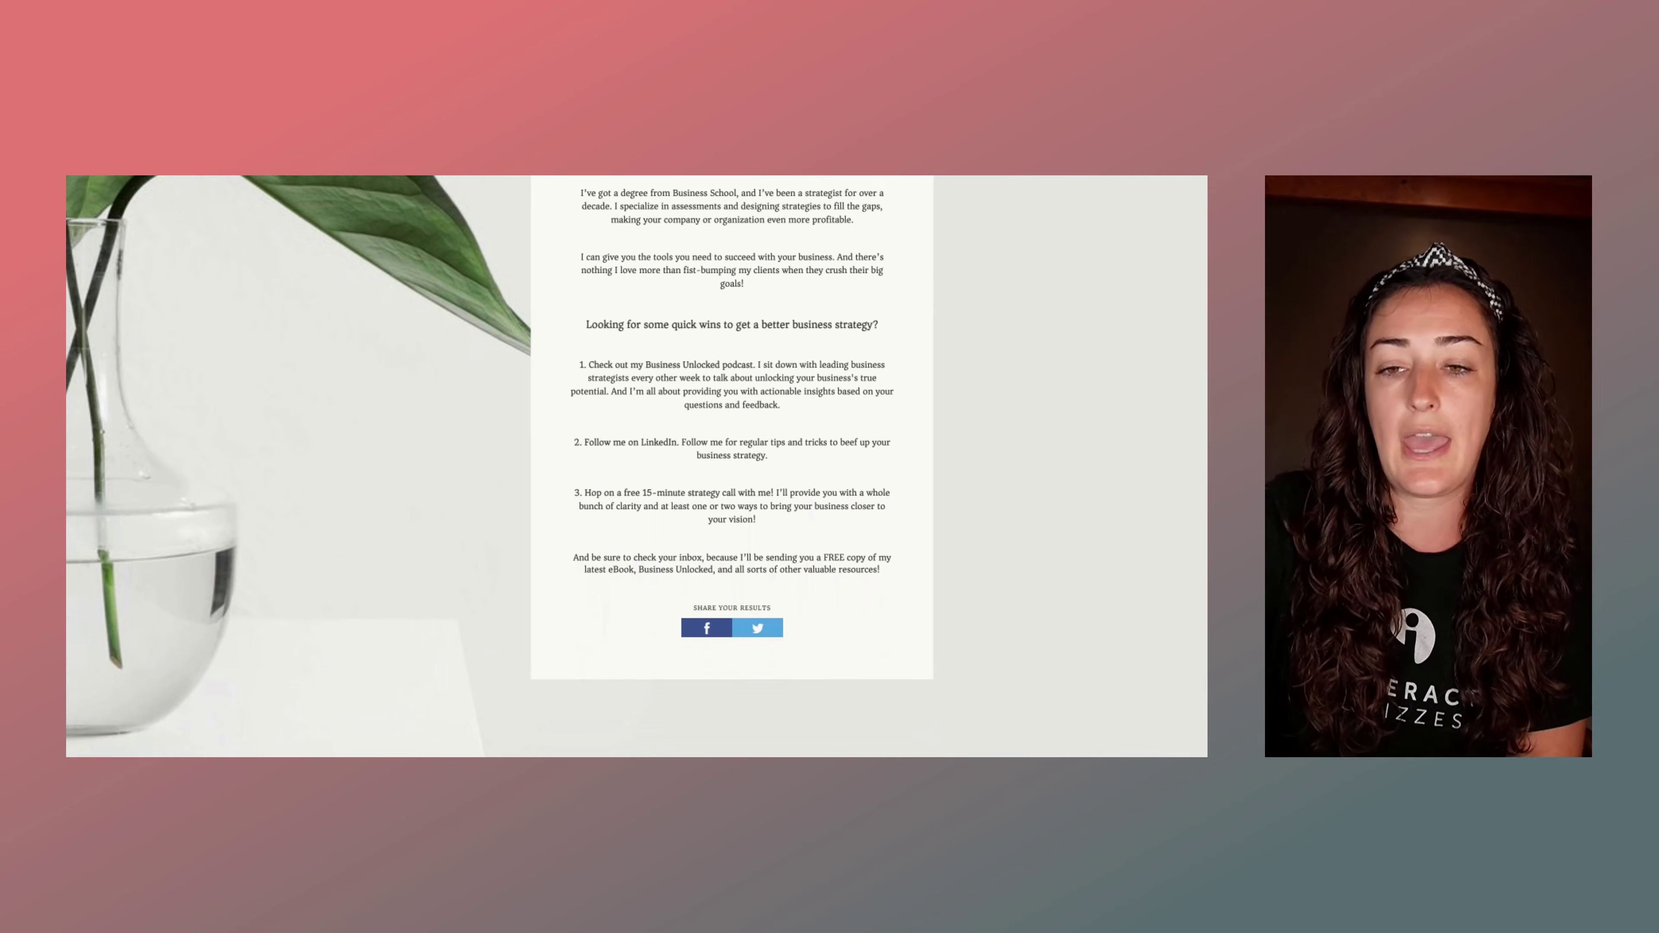
scroll(731, 466, "up", 10)
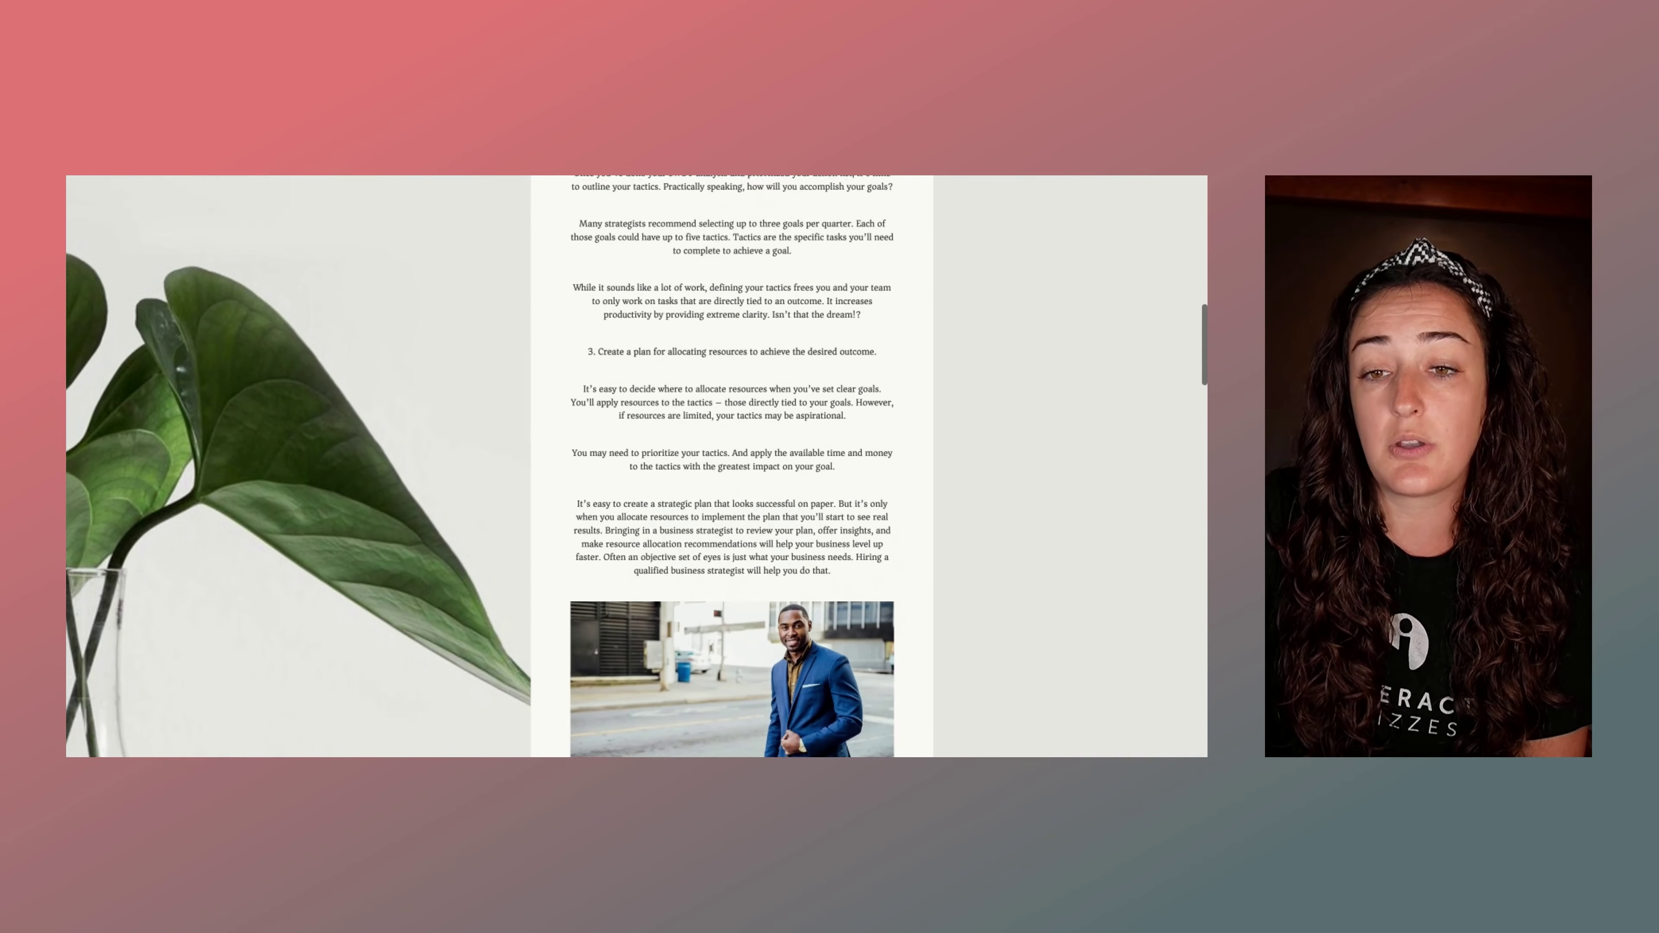
scroll(731, 466, "up", 4)
scroll(731, 466, "up", 15)
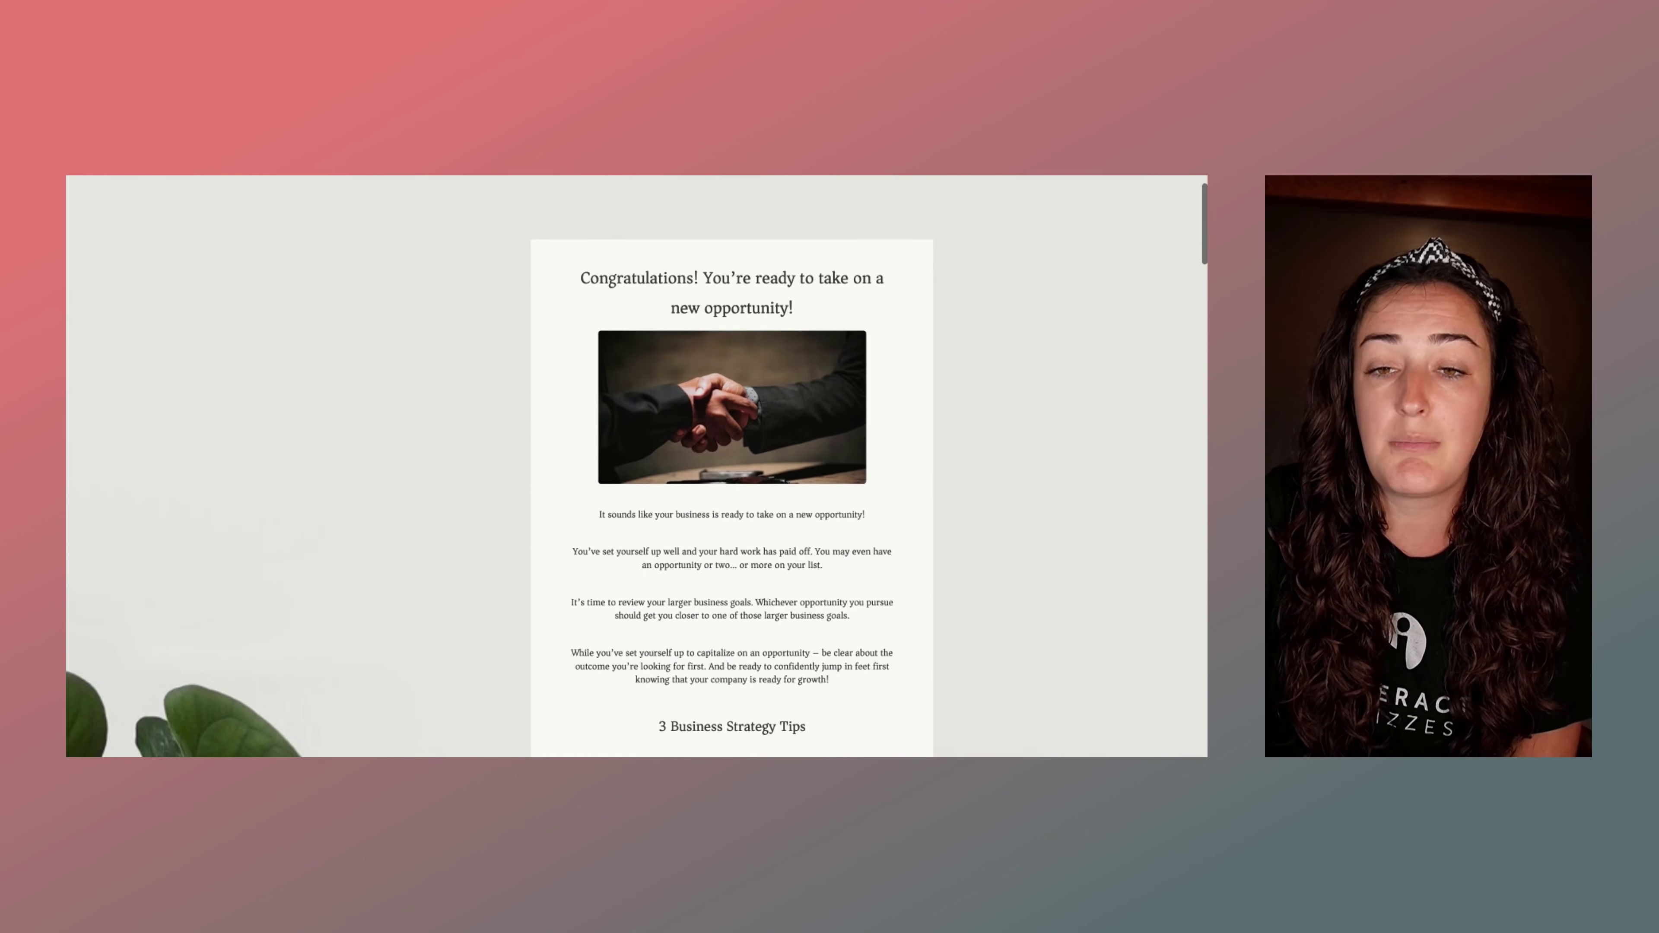
scroll(731, 466, "down", 10)
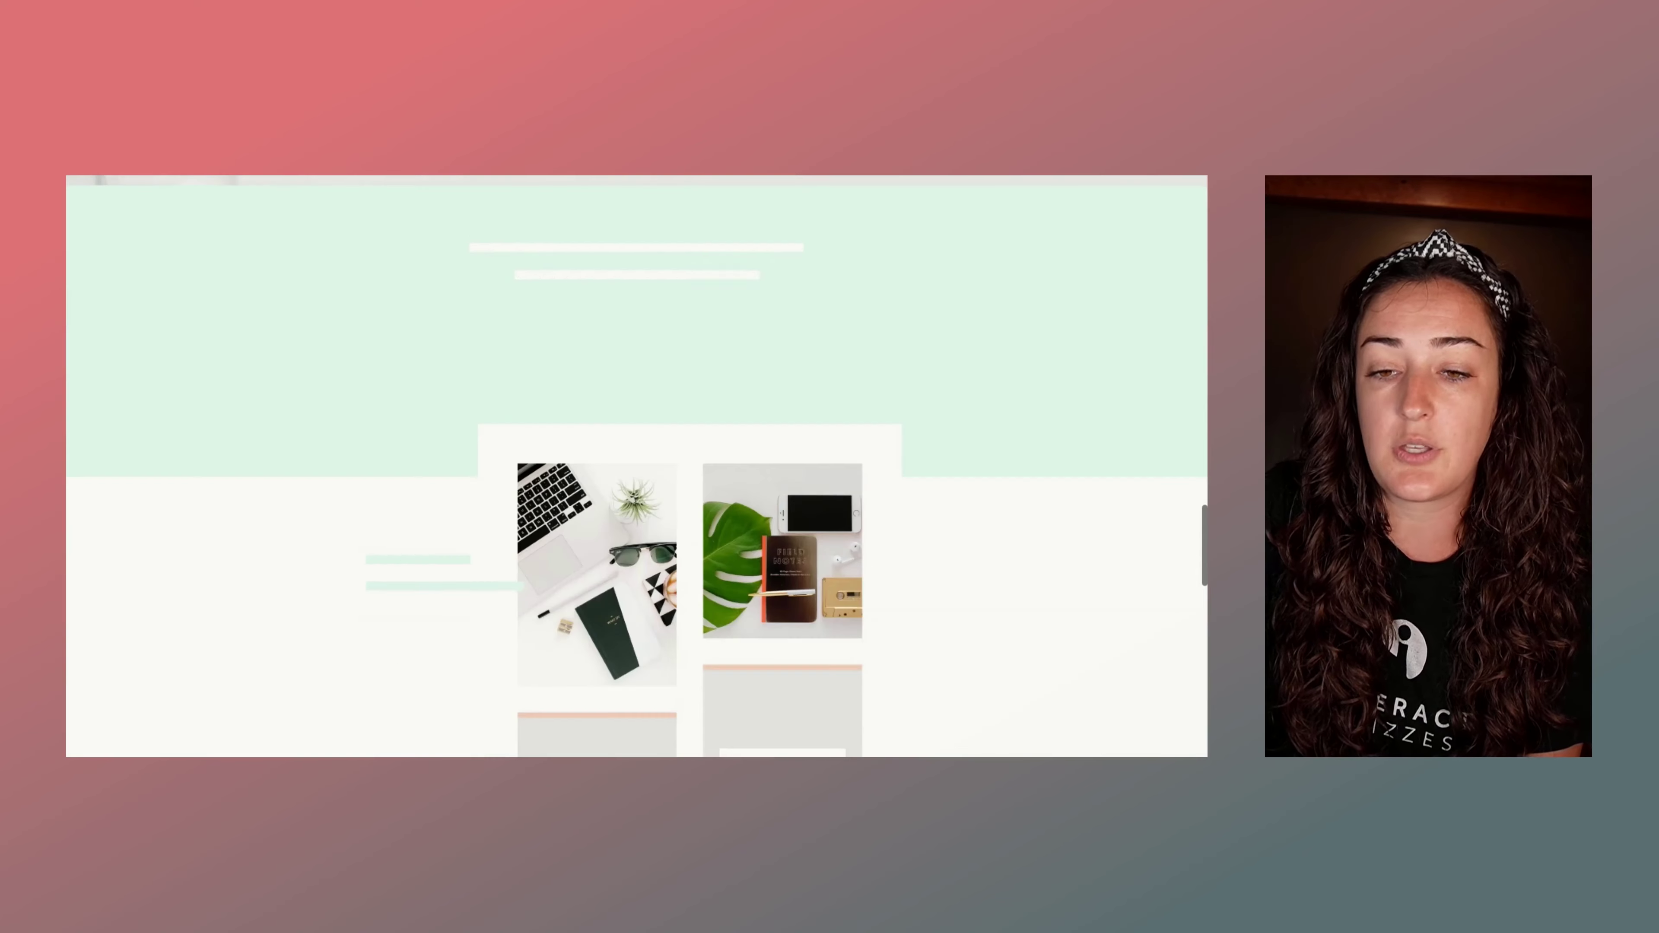
scroll(637, 465, "down", 15)
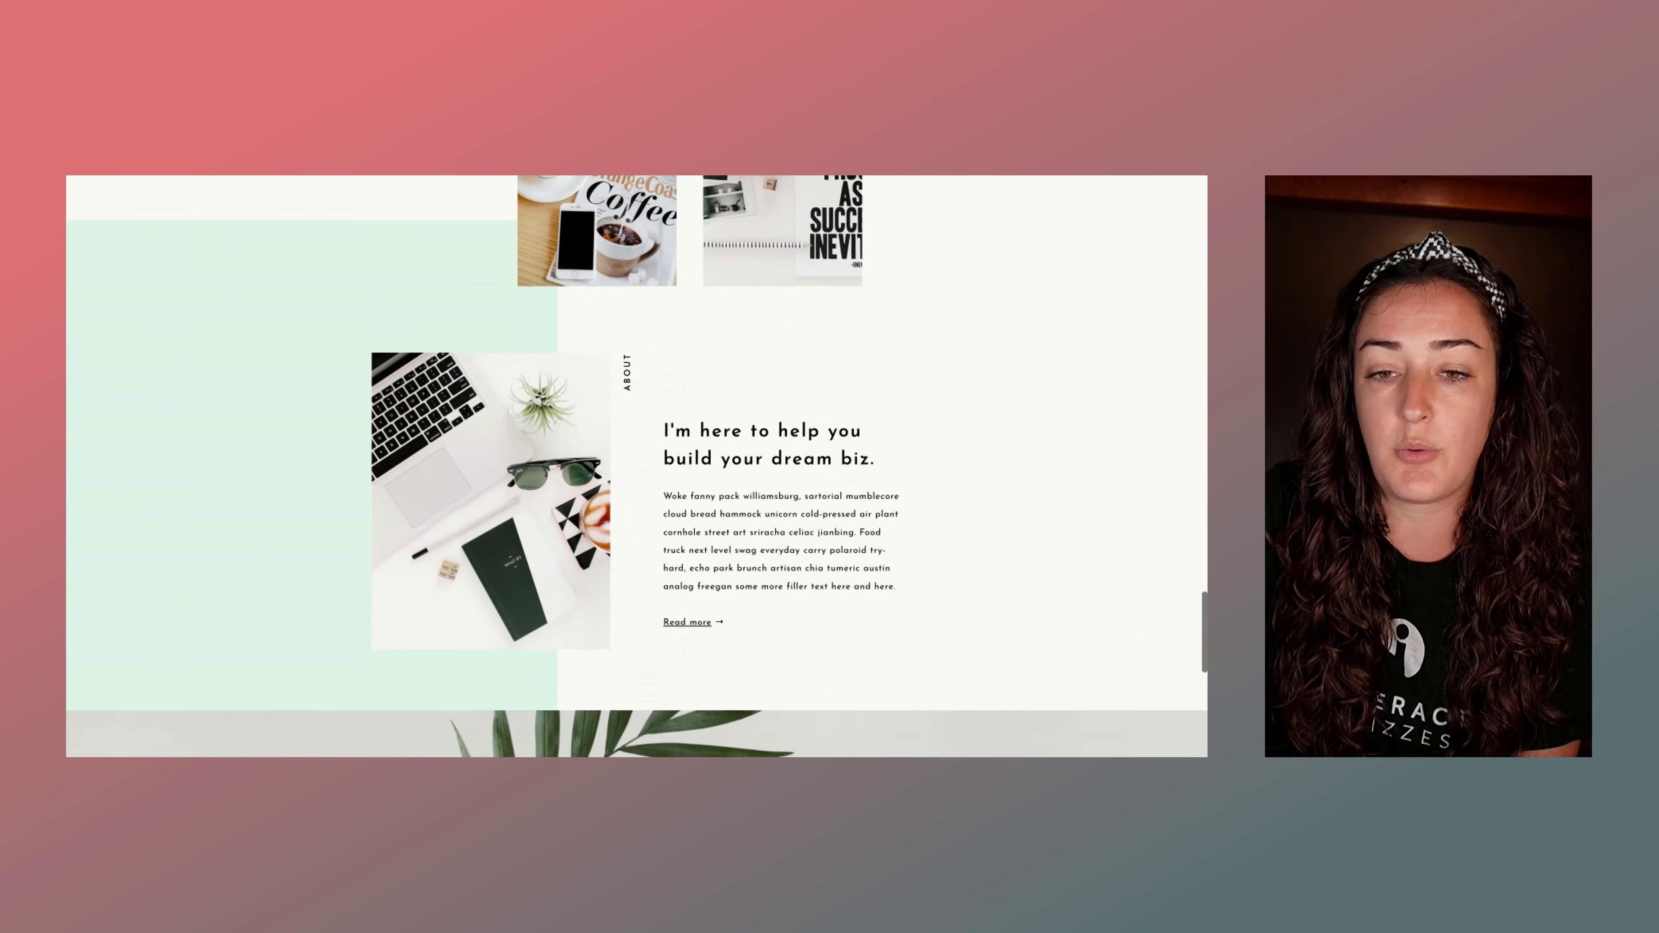
scroll(636, 466, "down", 3)
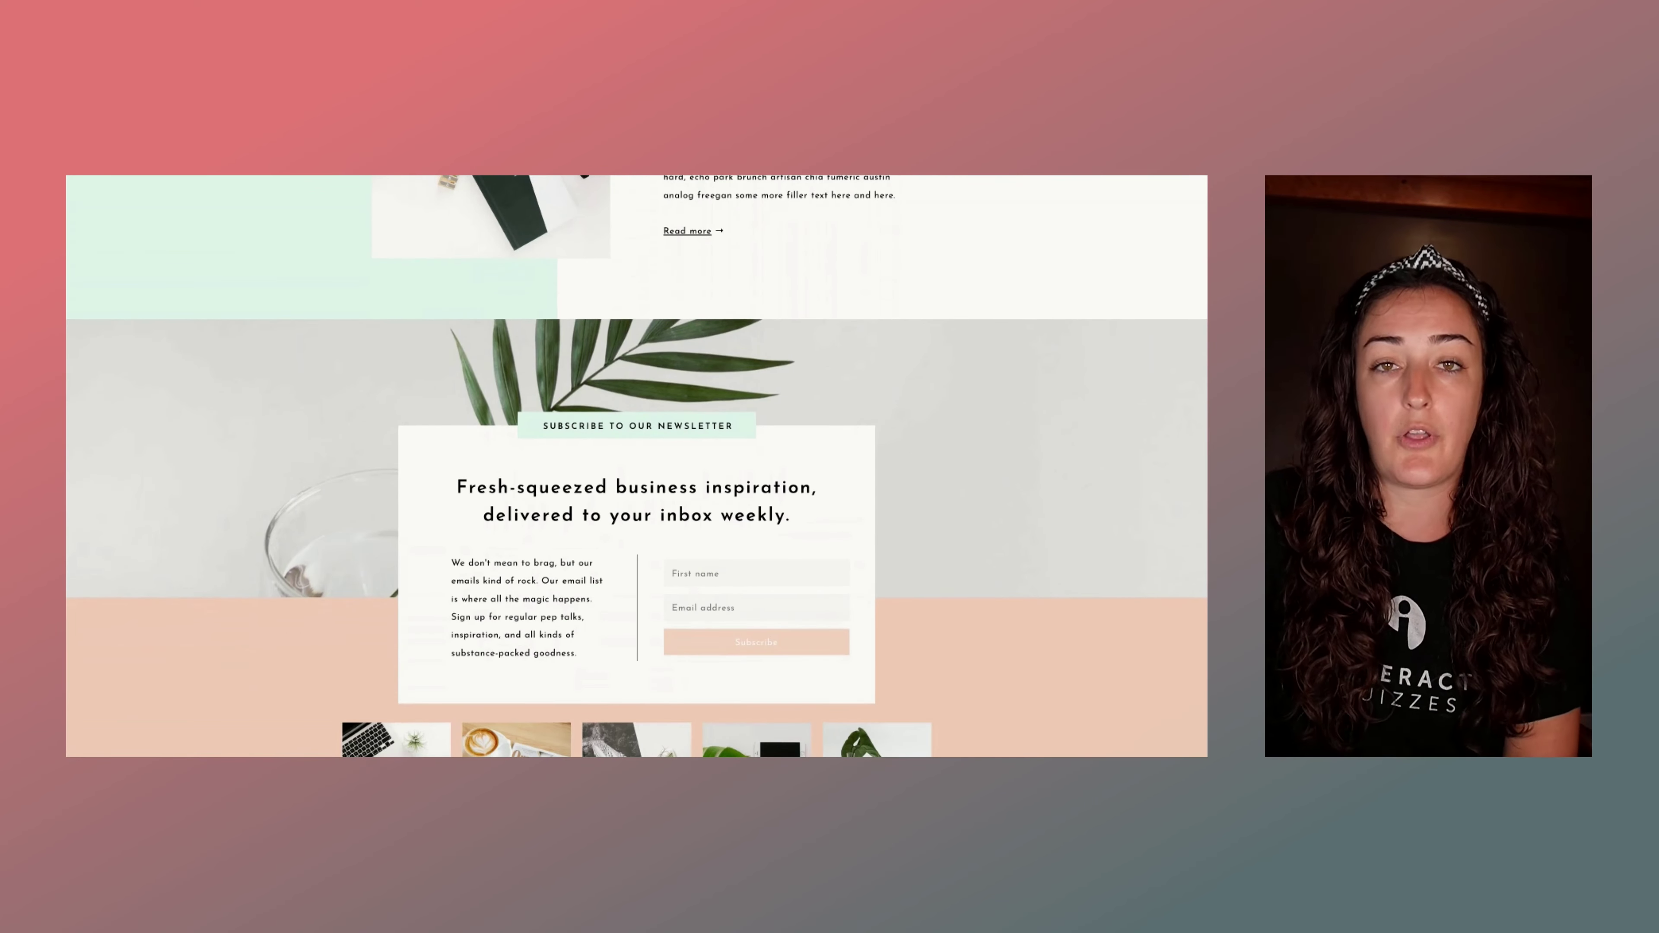